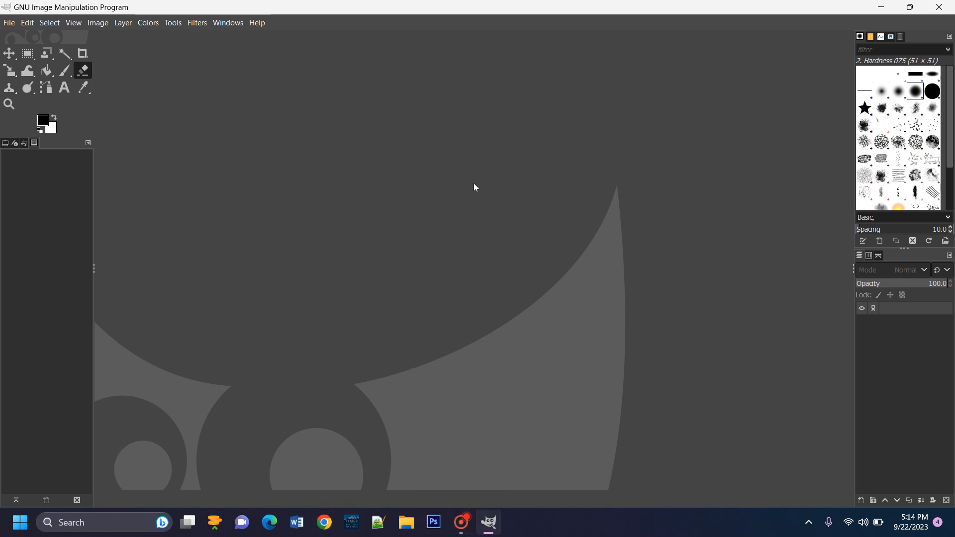
Open skynews-stars-galaxy_4311979.jpg from the recently used files as a layer.
click(8, 23)
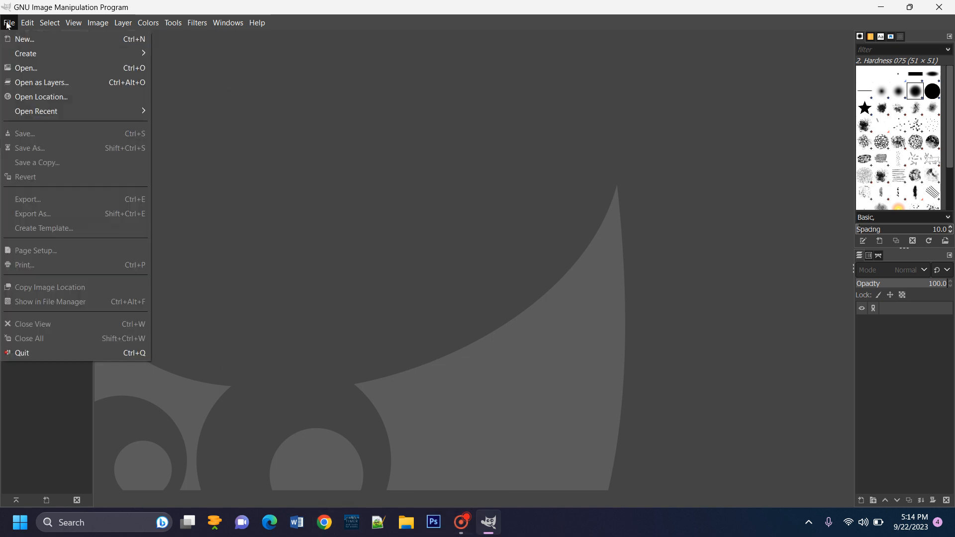
click(88, 83)
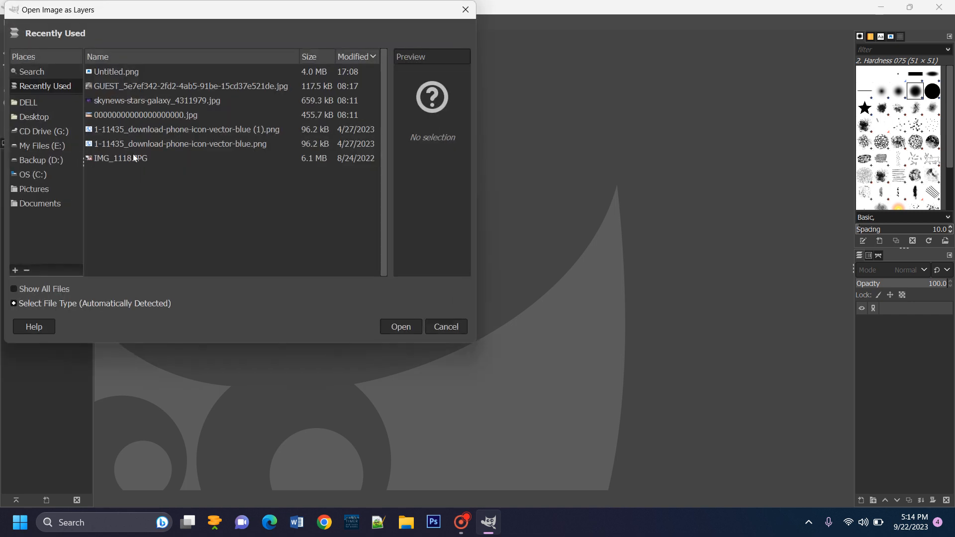
click(126, 102)
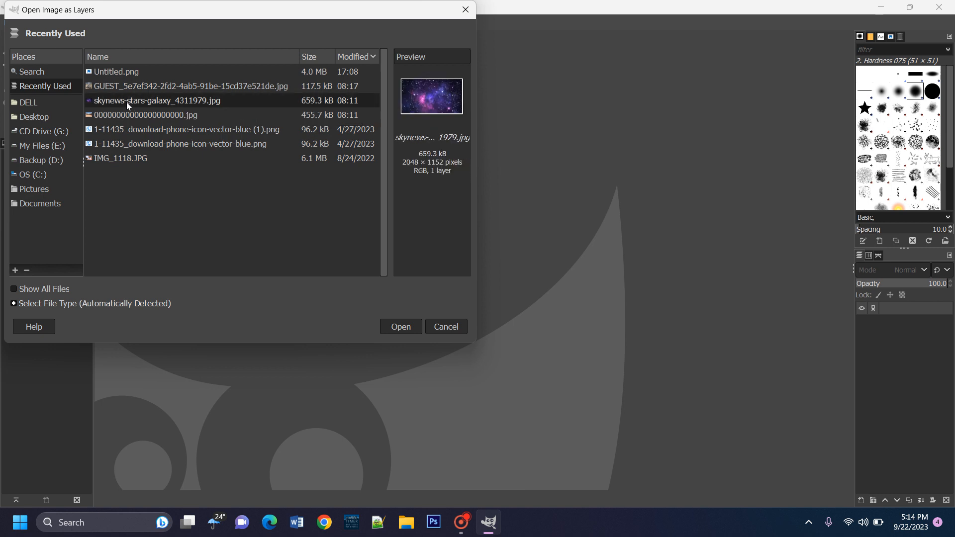
click(403, 325)
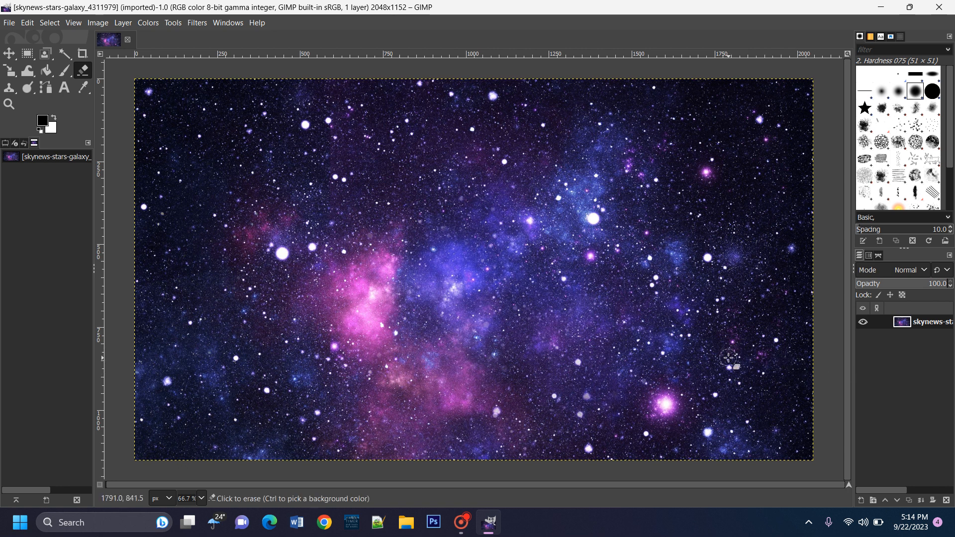
Add the town square JPG with the all-zeros file name from Downloads as a layer, converting it to the built-in sRGB profile.
click(9, 23)
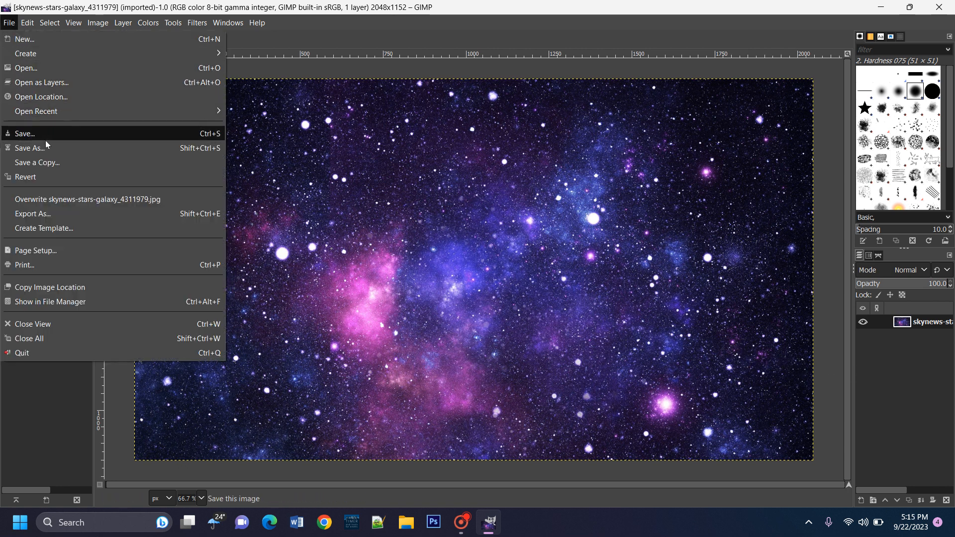
click(51, 82)
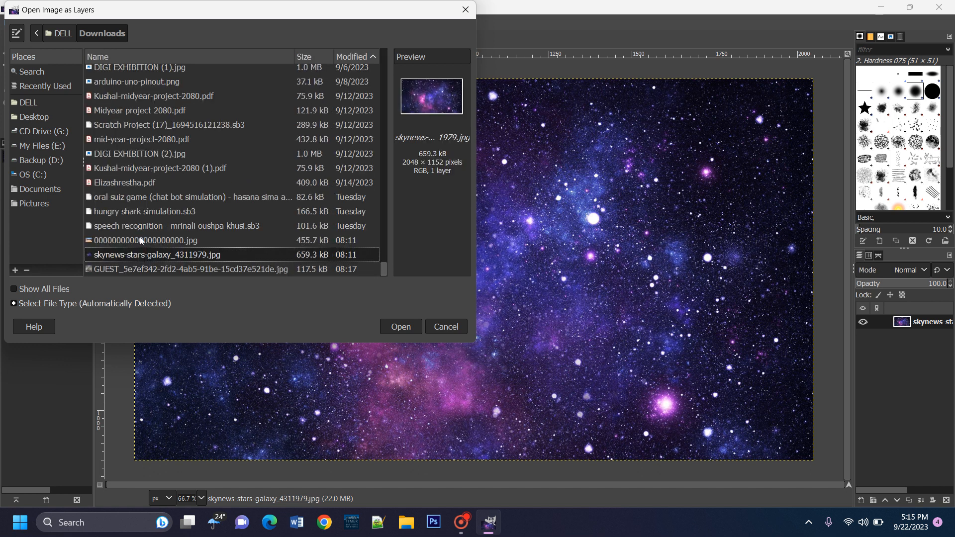
click(126, 269)
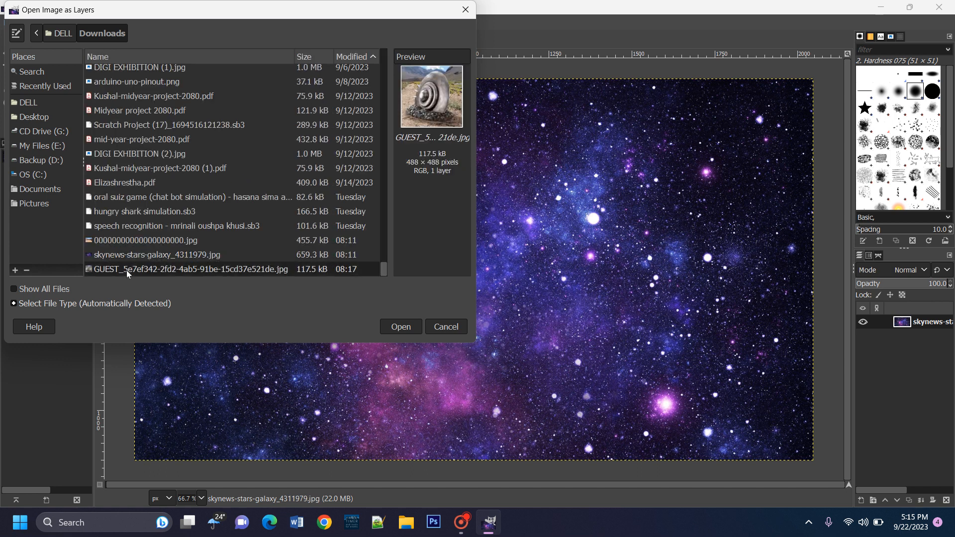
click(123, 240)
click(408, 329)
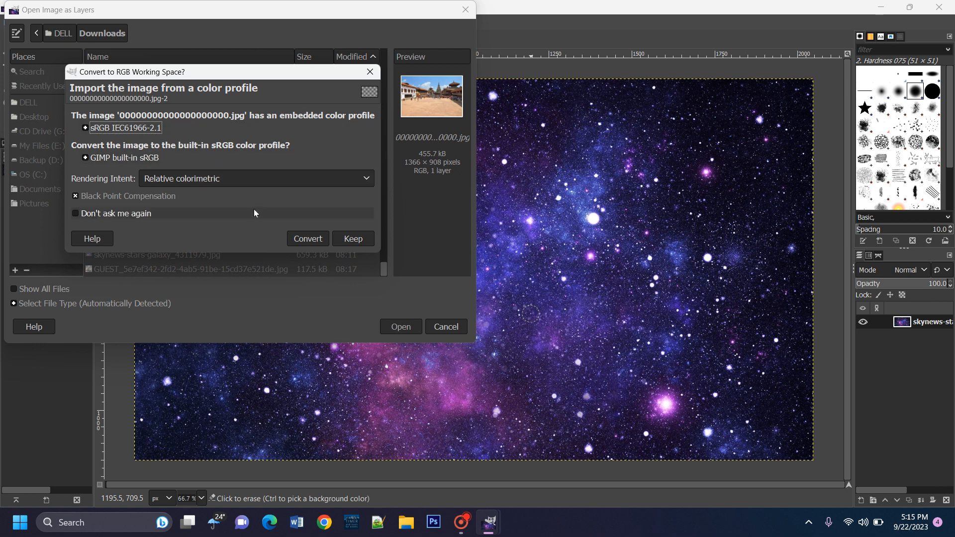
click(343, 184)
click(343, 186)
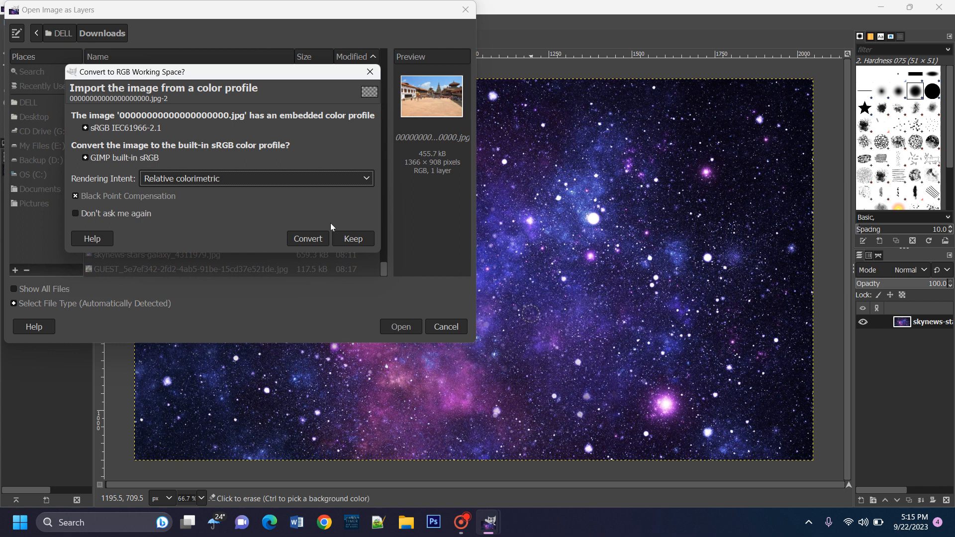
click(308, 239)
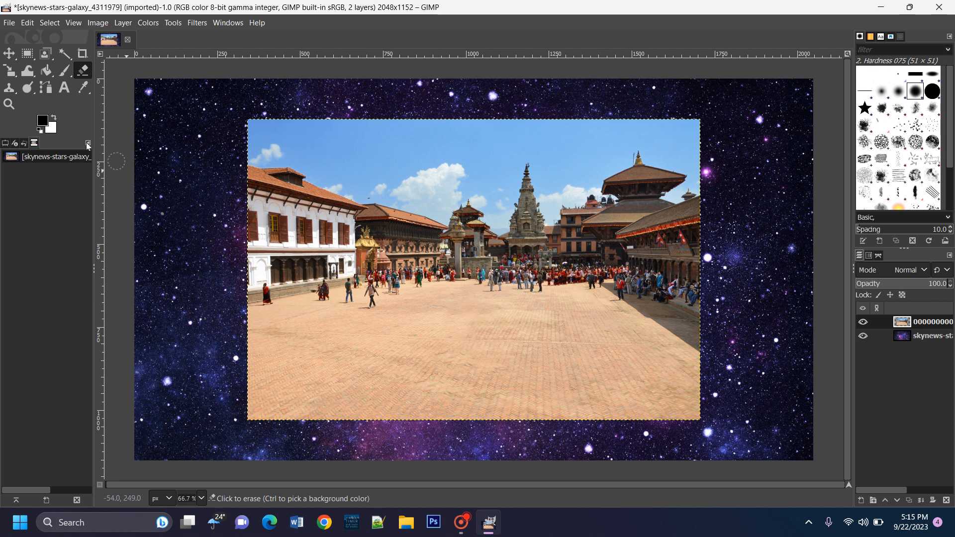
Choose the Scale tool from the group of transform tools.
click(10, 73)
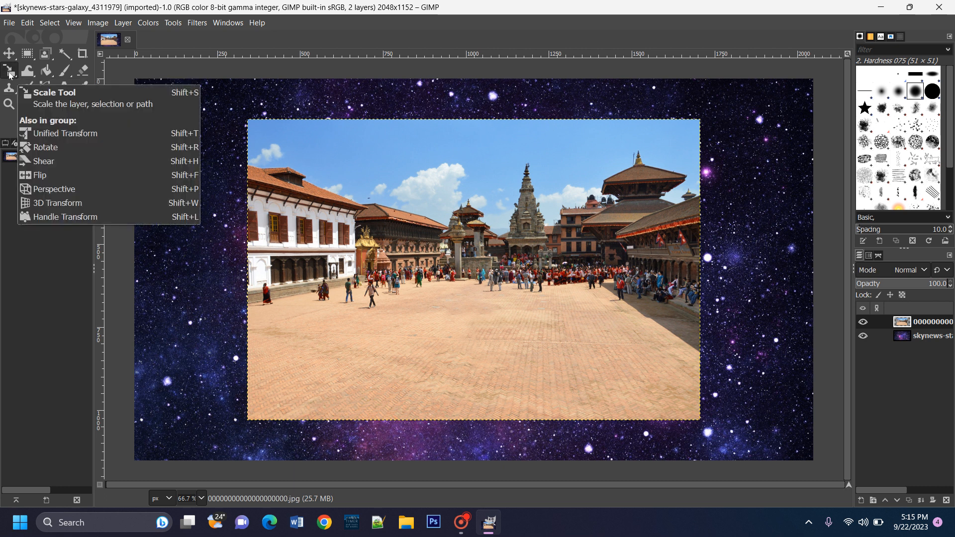
click(10, 75)
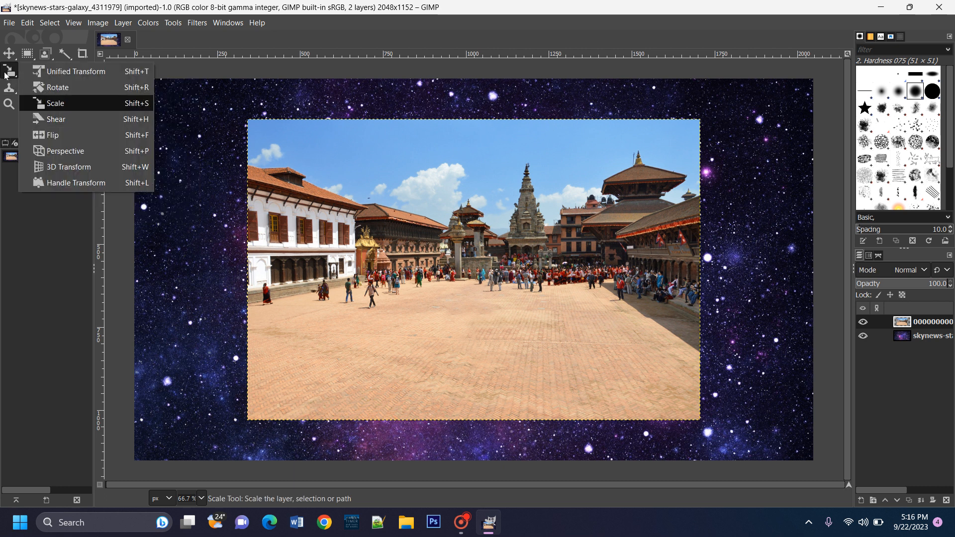
click(38, 105)
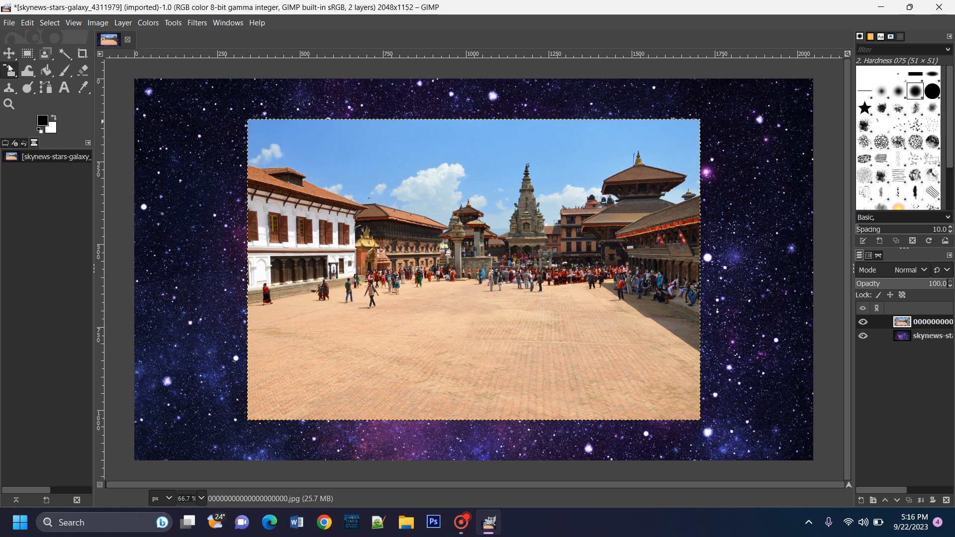
click(10, 73)
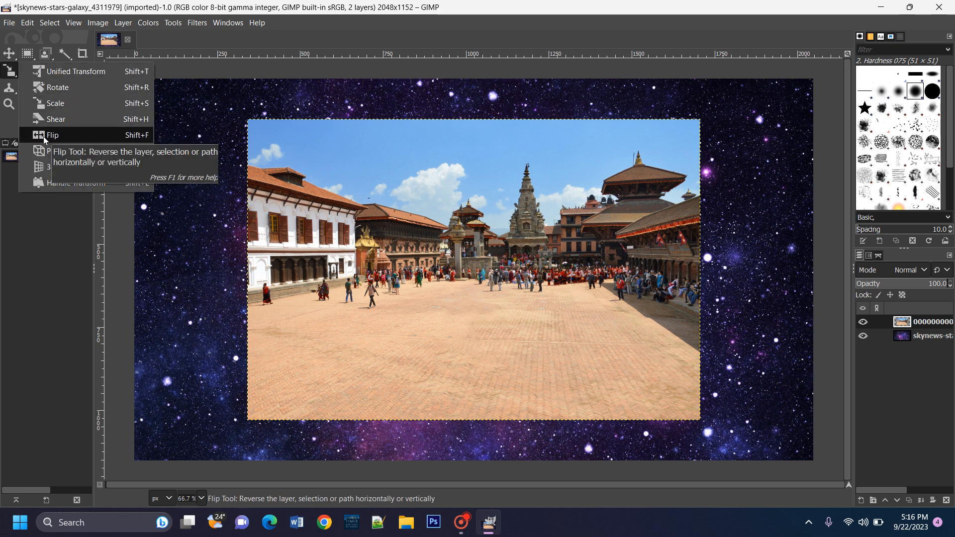
click(61, 107)
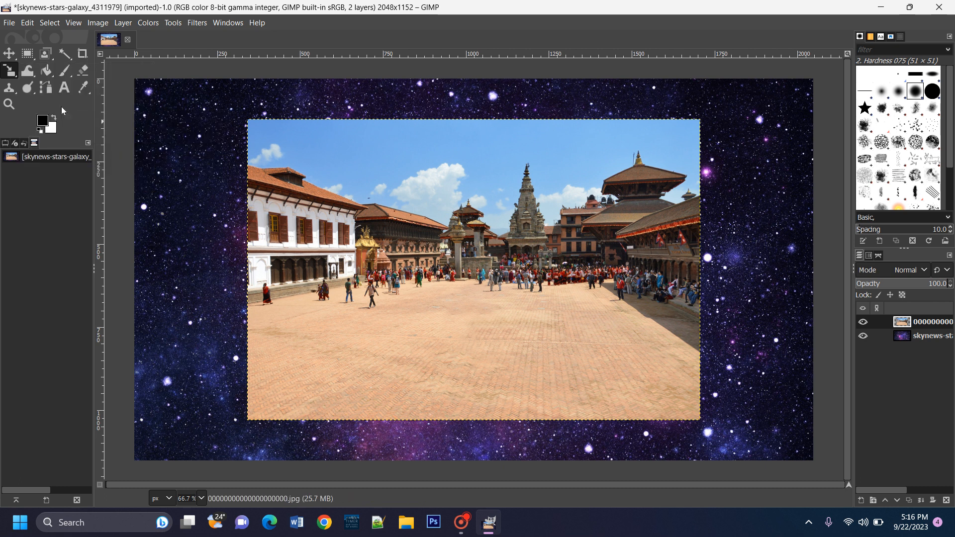
click(8, 75)
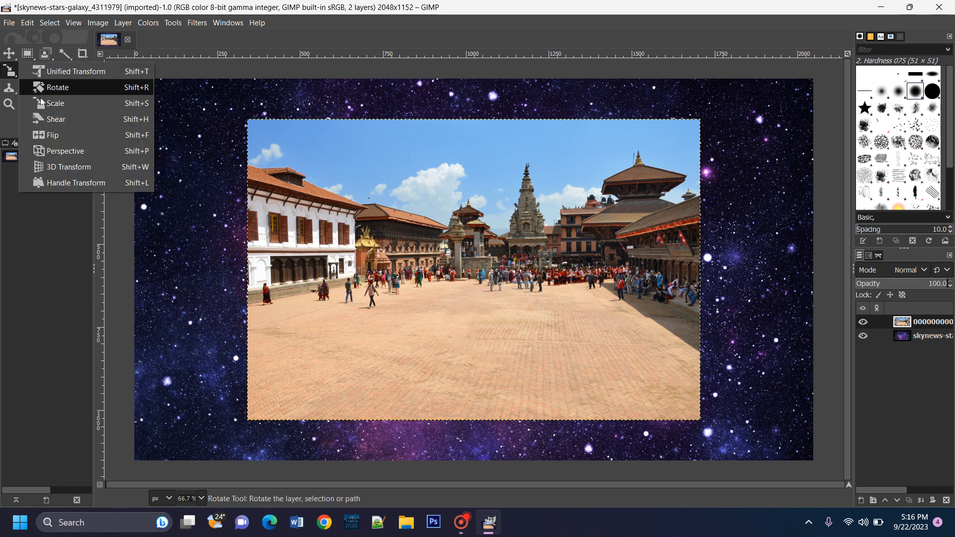
click(59, 90)
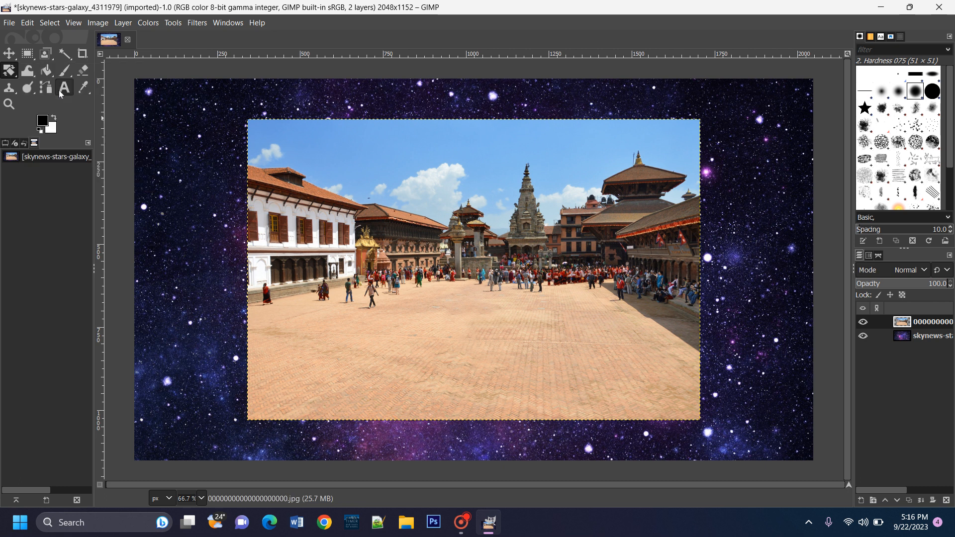
click(8, 70)
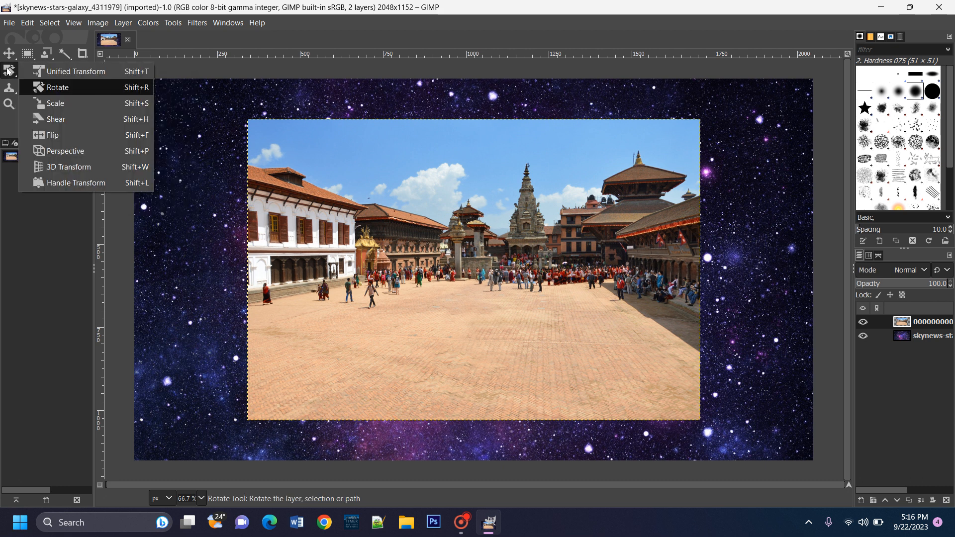
click(59, 111)
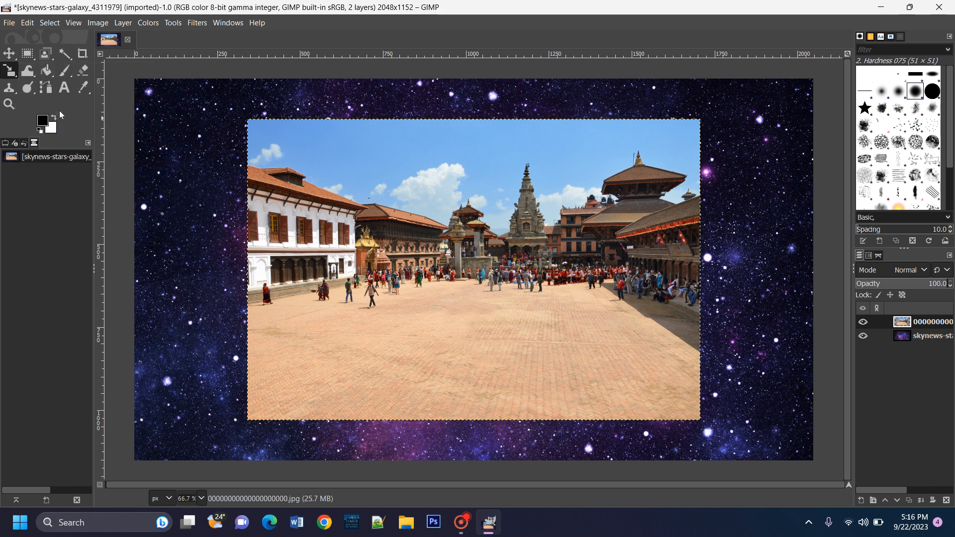
right_click(10, 73)
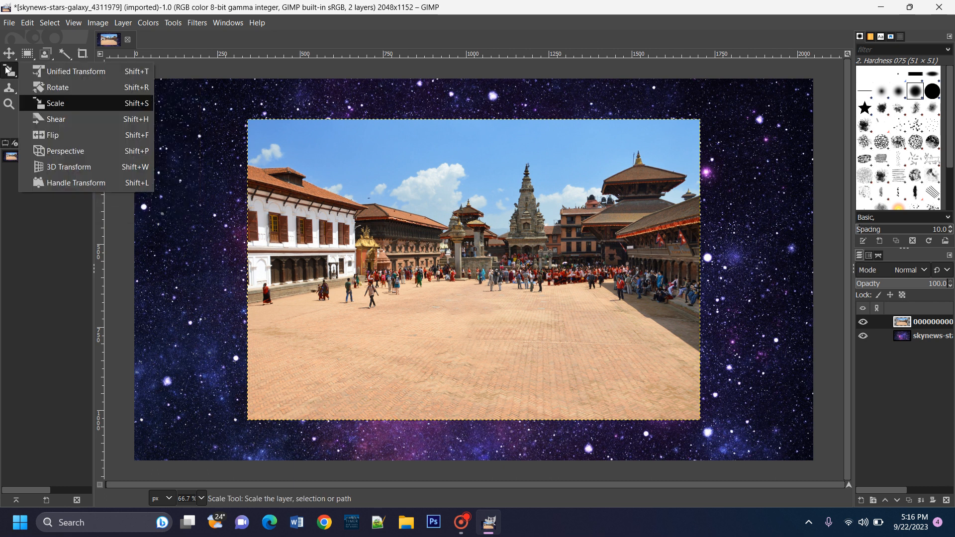
click(54, 105)
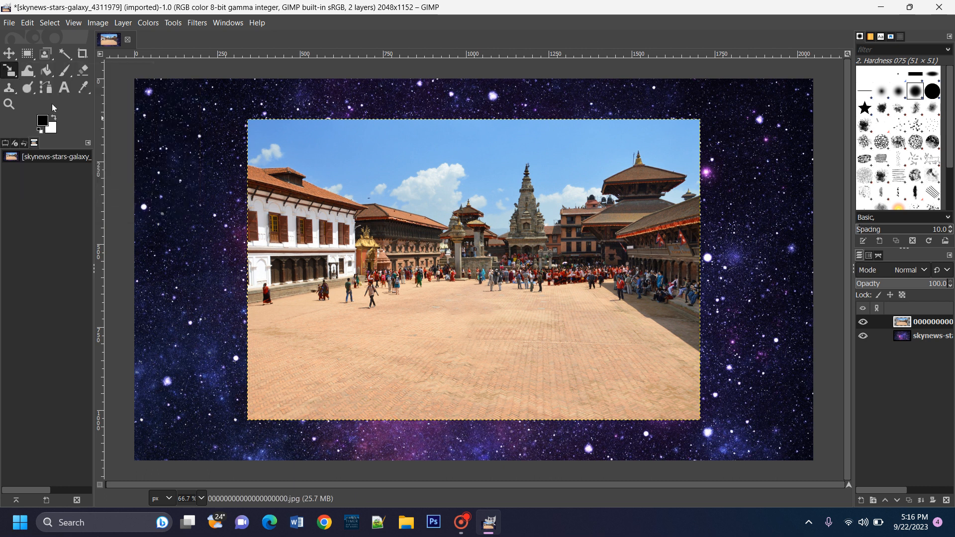
Try to scale the town square layer to about 2058 × 1148 px so it covers the whole galaxy canvas.
click(372, 200)
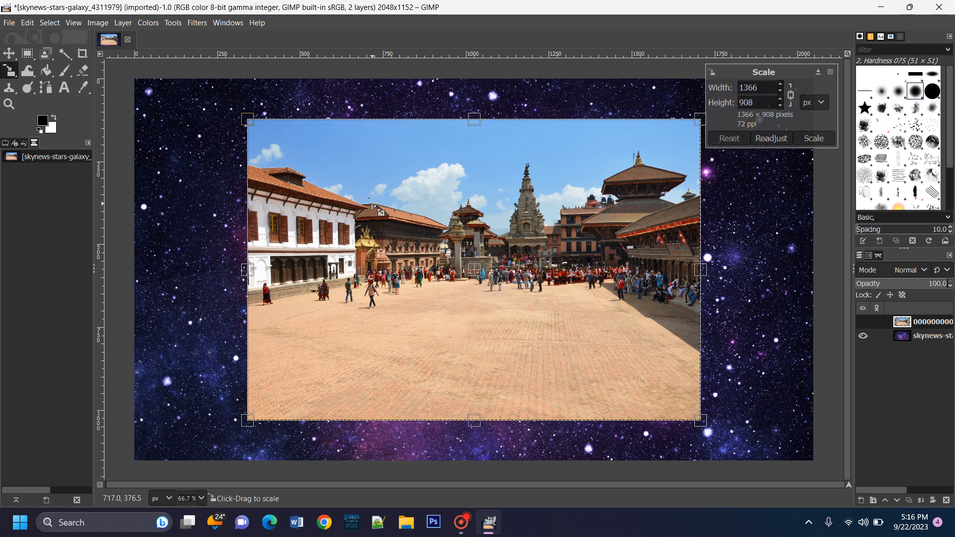
drag(247, 120, 177, 95)
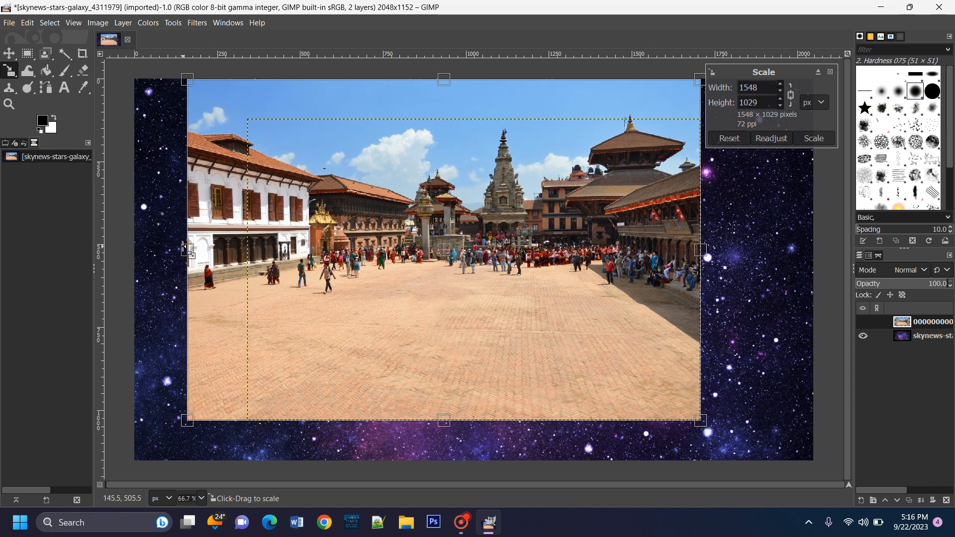
drag(700, 420, 791, 482)
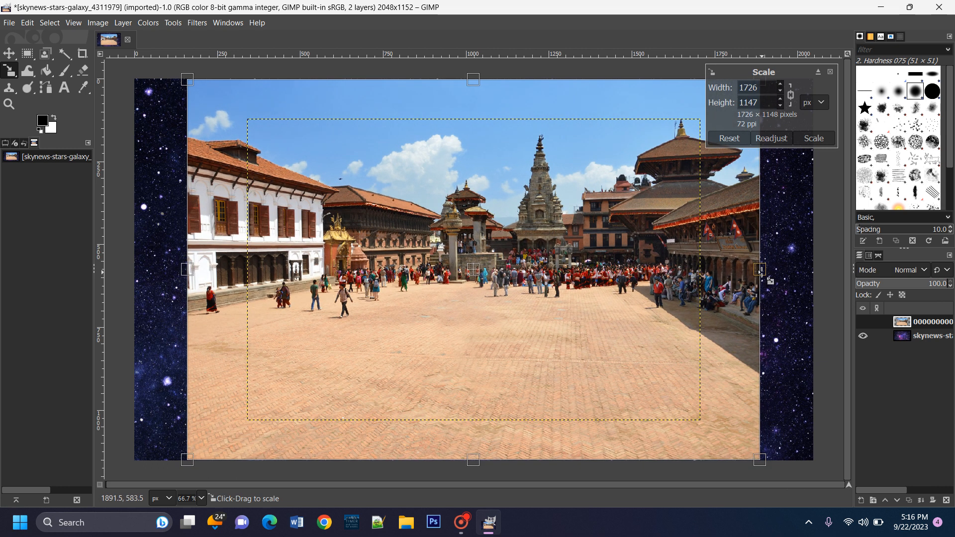
drag(761, 270, 720, 274)
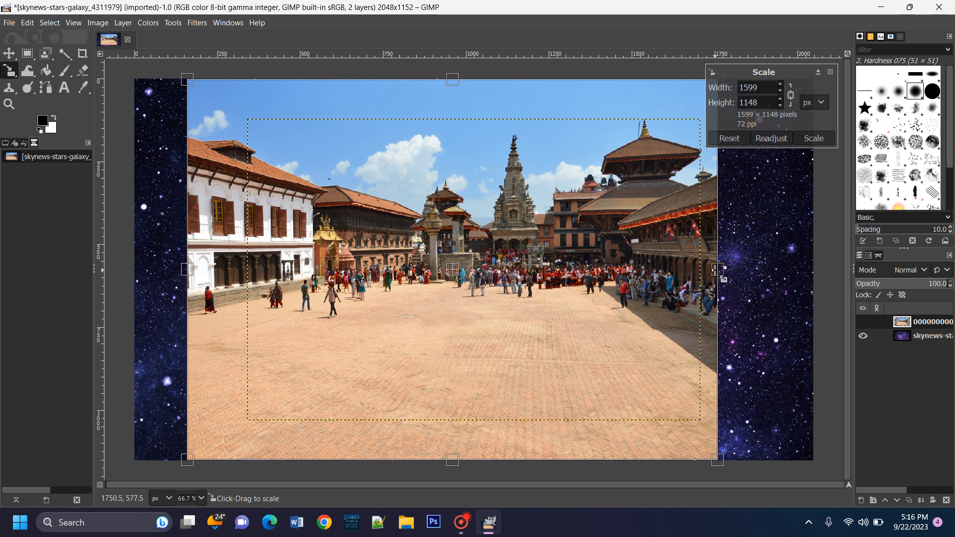
drag(719, 270, 813, 279)
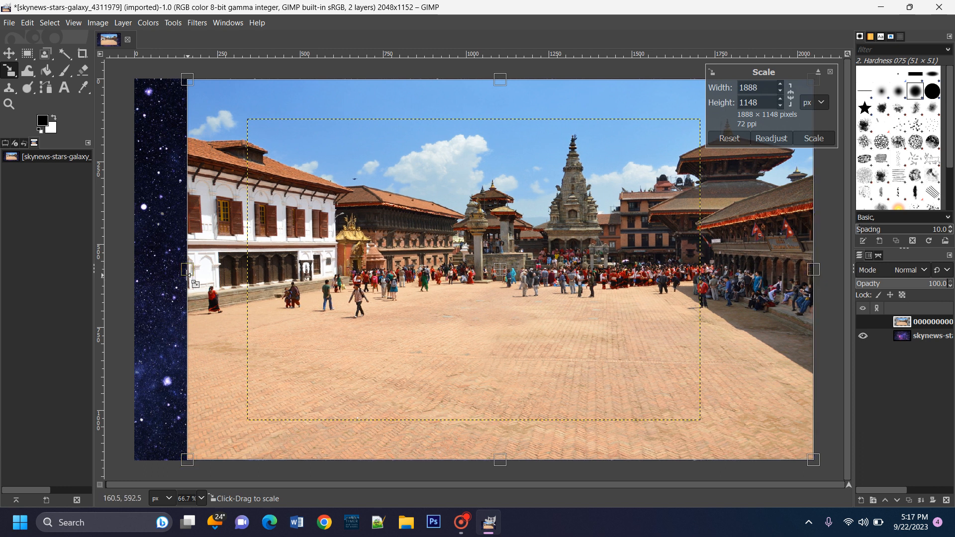
drag(192, 281, 138, 277)
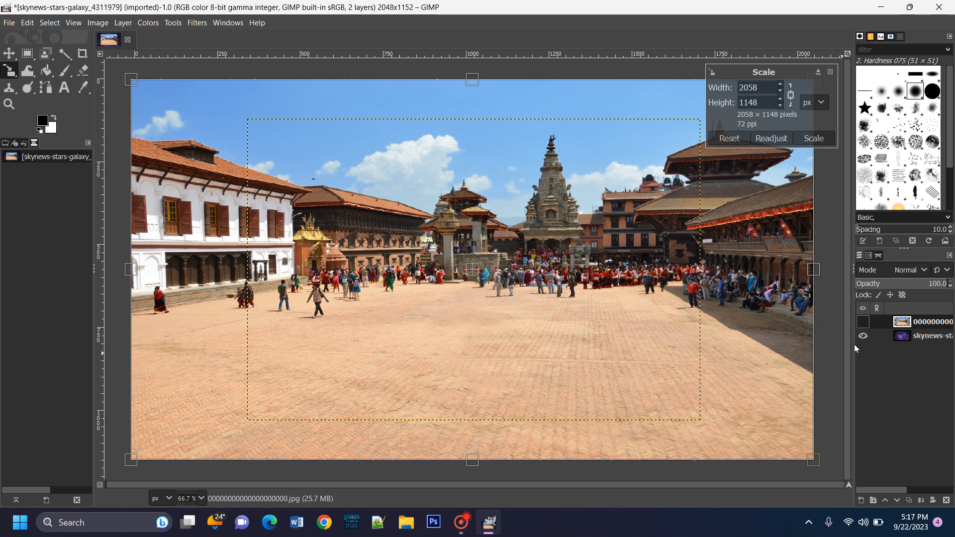
click(929, 335)
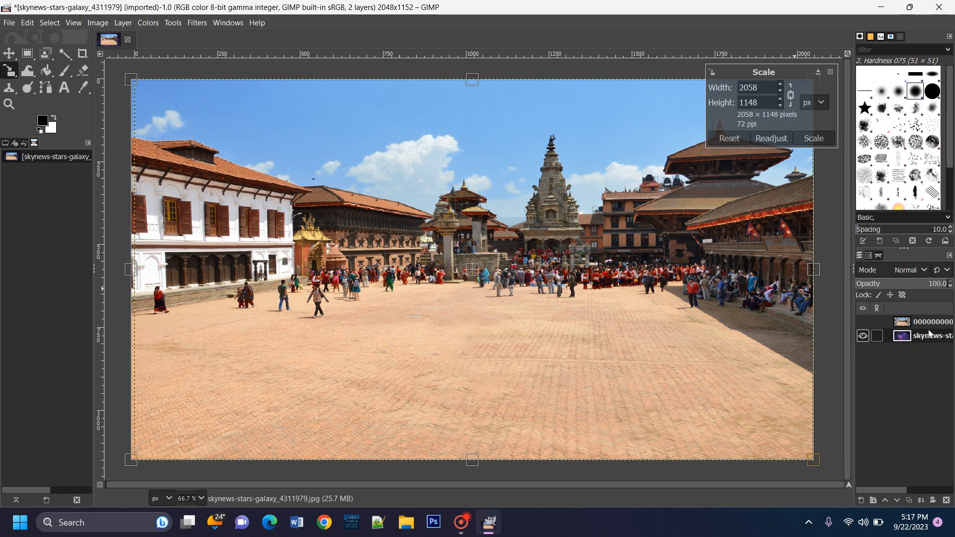
click(925, 322)
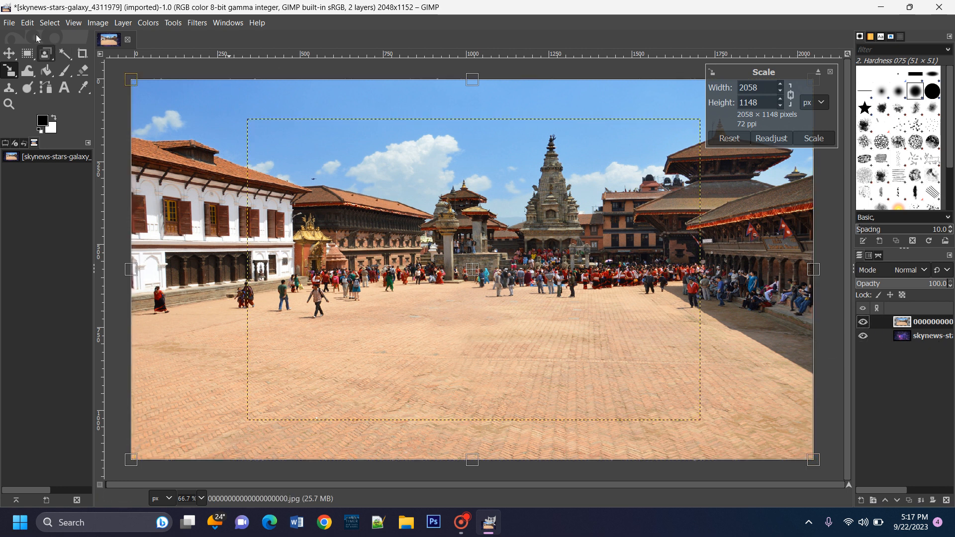
Add GUEST_5e7ef342-2fd2-4ab5-91be-15cd37e521de.jpg from Downloads as a new layer above the town square photo.
click(10, 25)
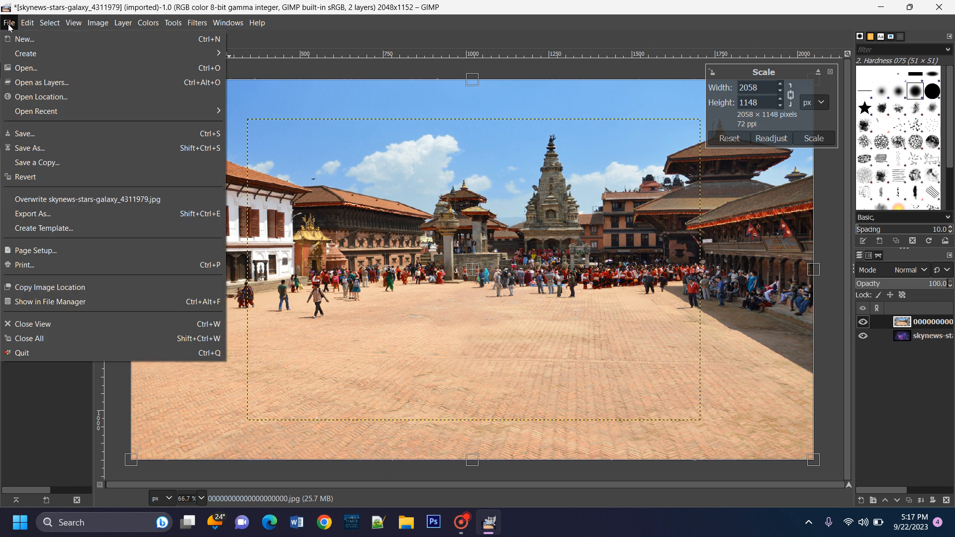
click(62, 85)
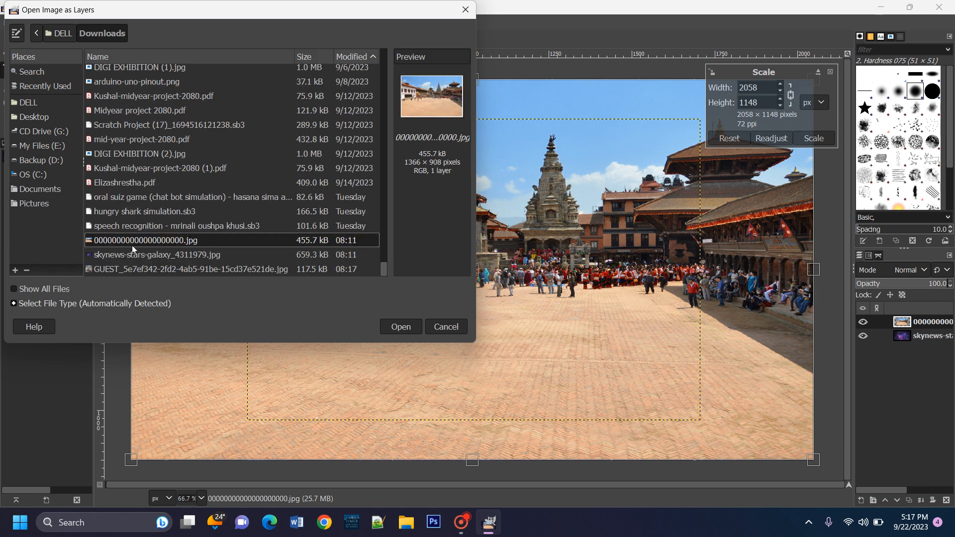
click(113, 269)
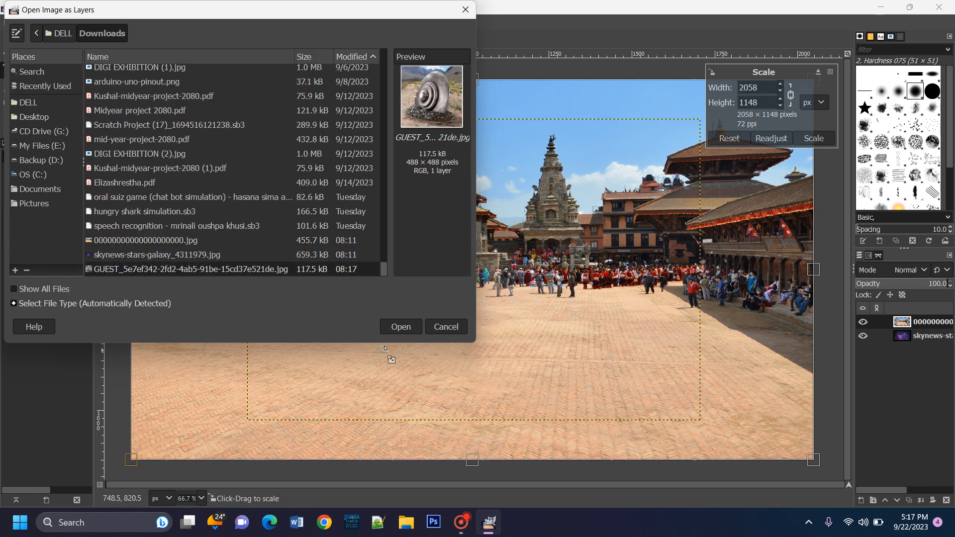
click(405, 327)
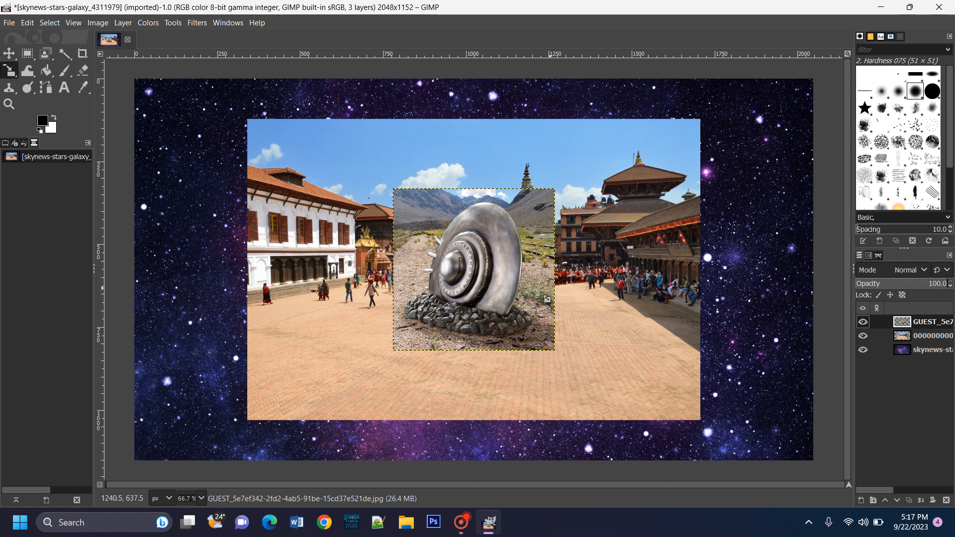
Scale the metal sculpture layer proportionally to about 774 × 774 px and apply the transform.
click(490, 277)
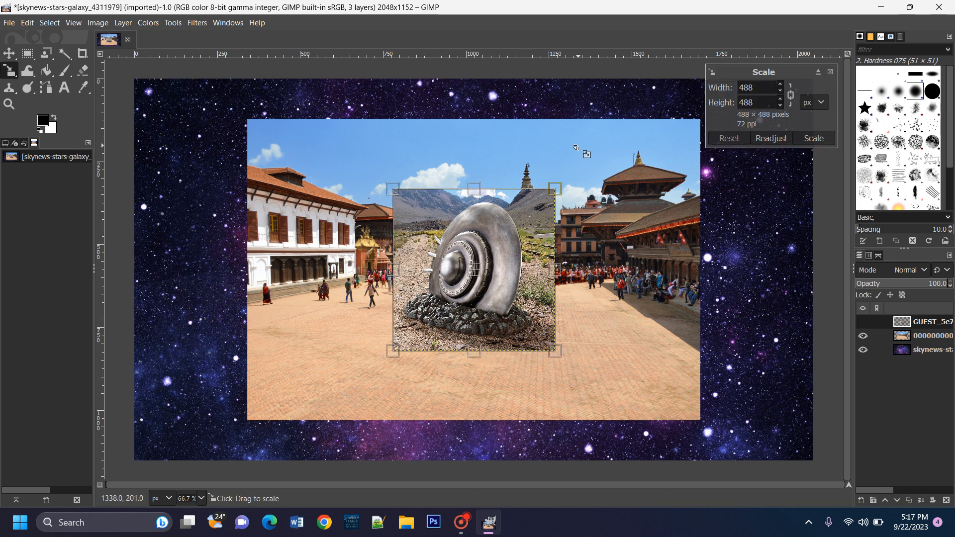
click(921, 337)
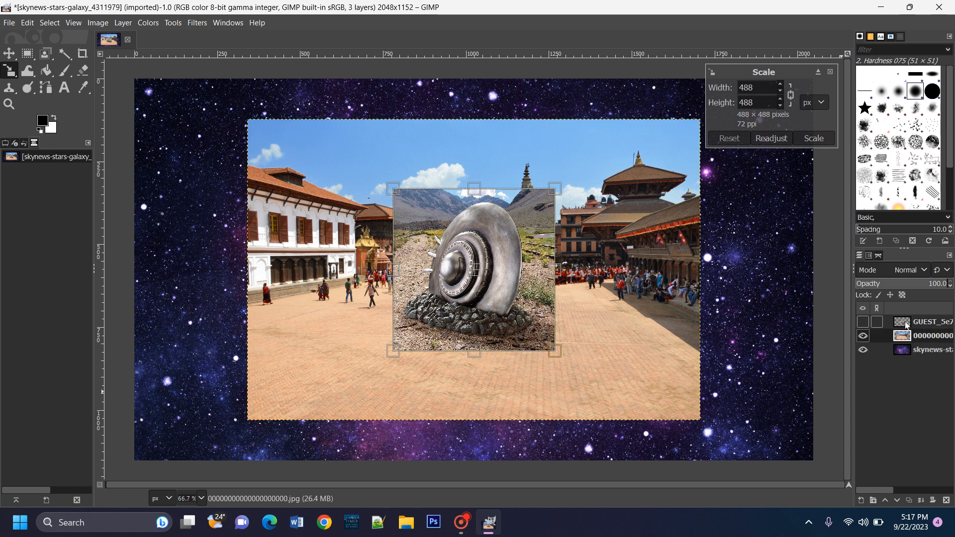
click(921, 324)
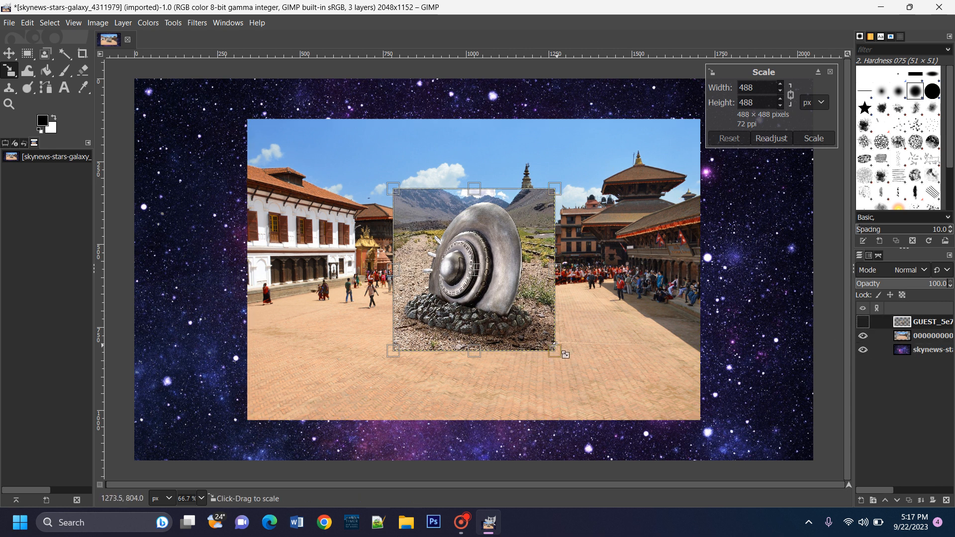
drag(565, 359, 661, 454)
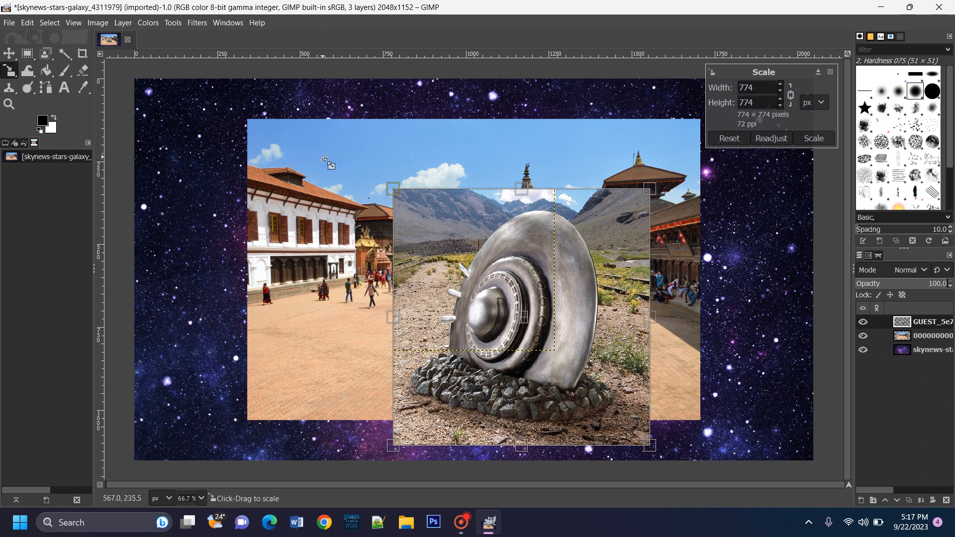
click(9, 53)
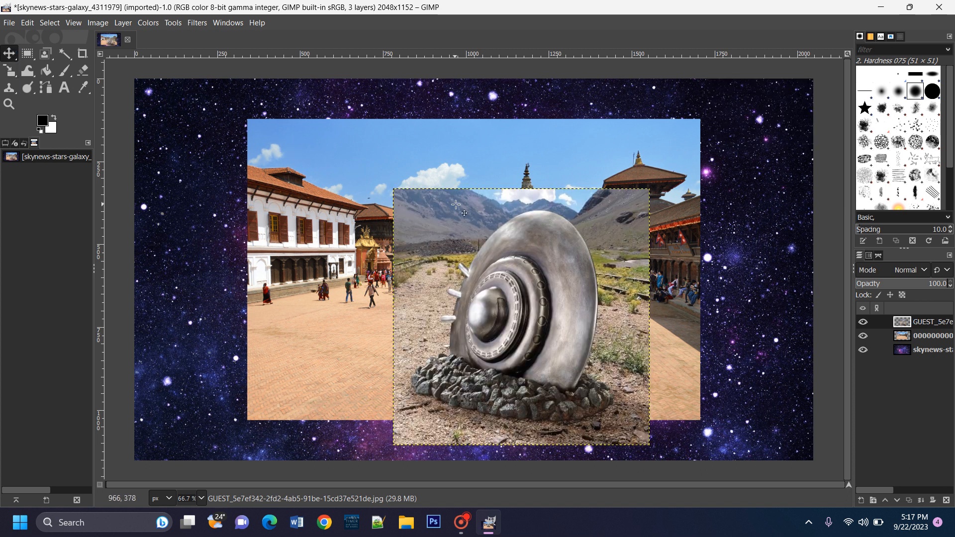
Try to scale the town square layer to about 2050 × 1163 px so it covers the galaxy canvas.
click(878, 336)
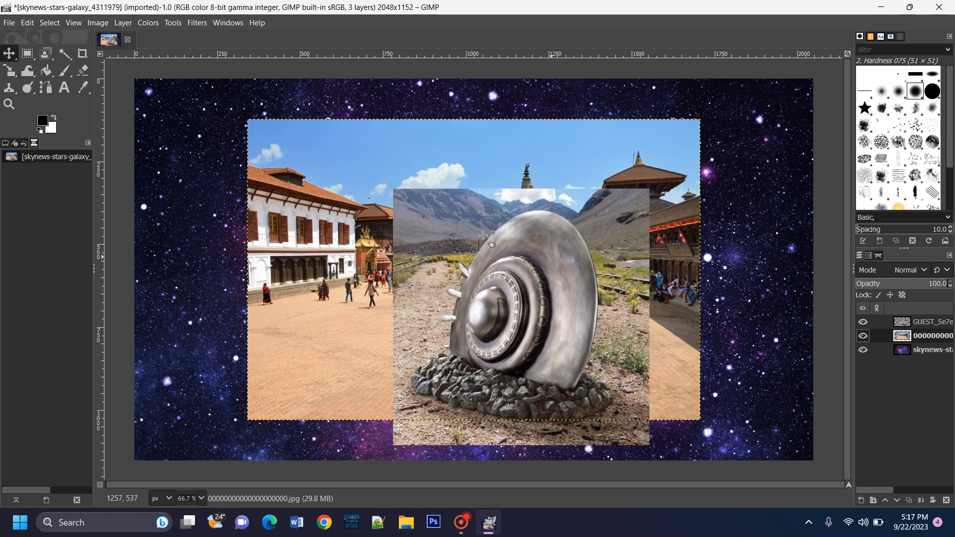
click(9, 70)
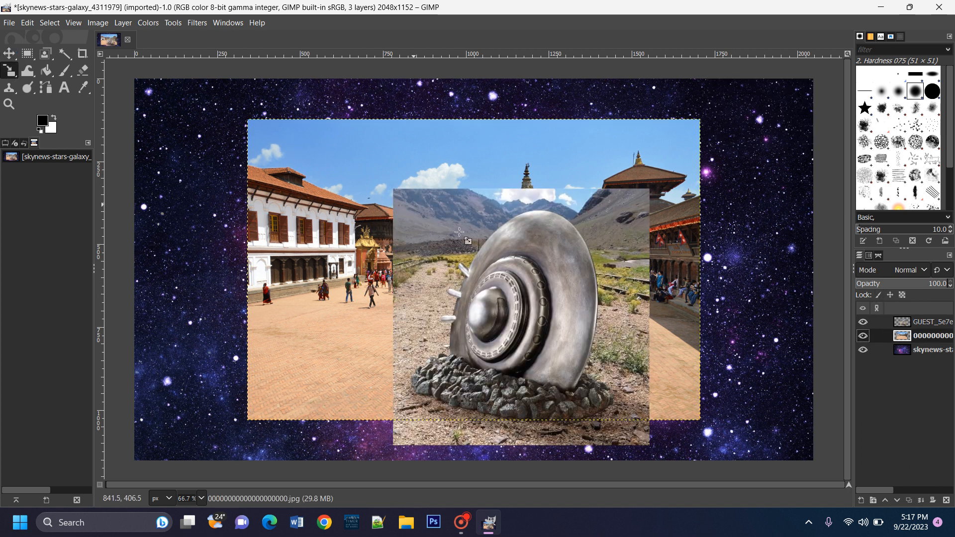
click(261, 159)
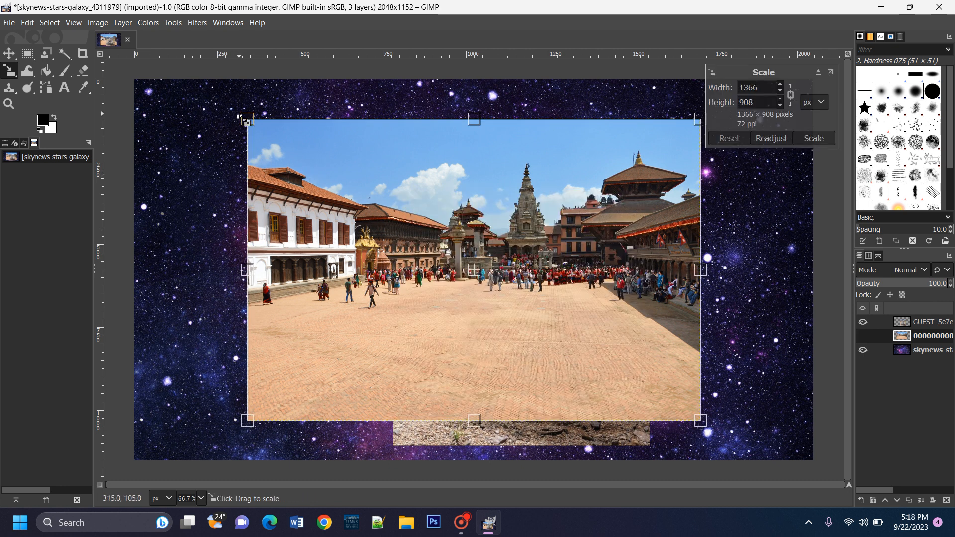
drag(240, 118, 179, 77)
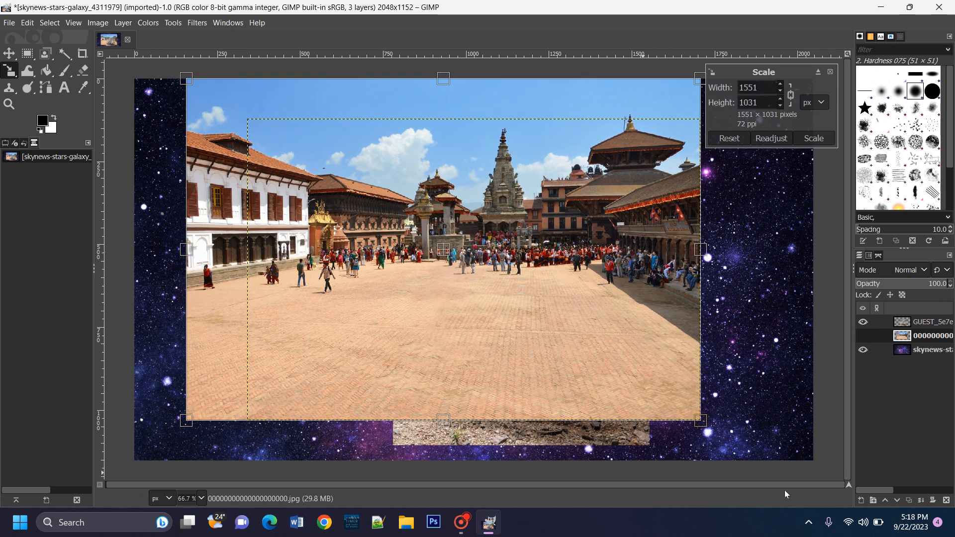
drag(704, 424, 766, 445)
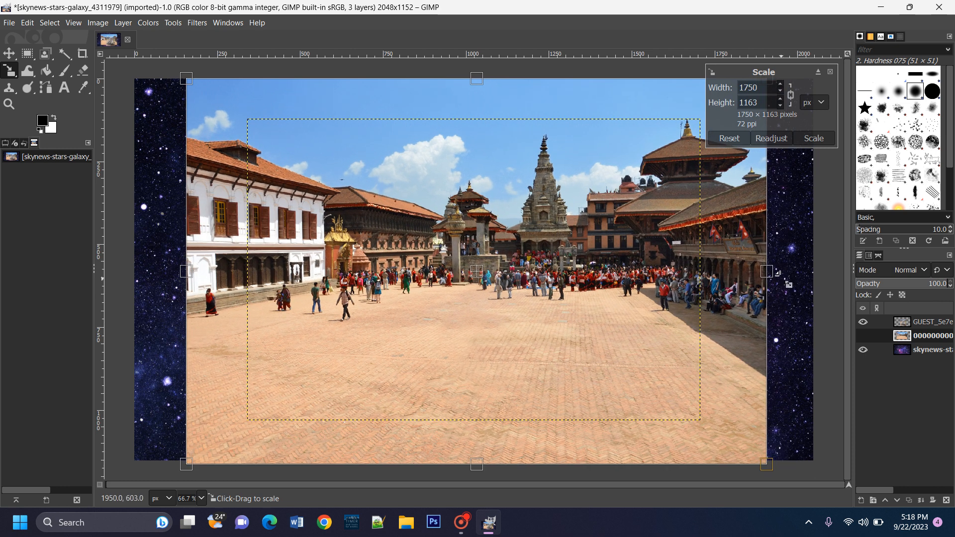
drag(791, 277, 815, 279)
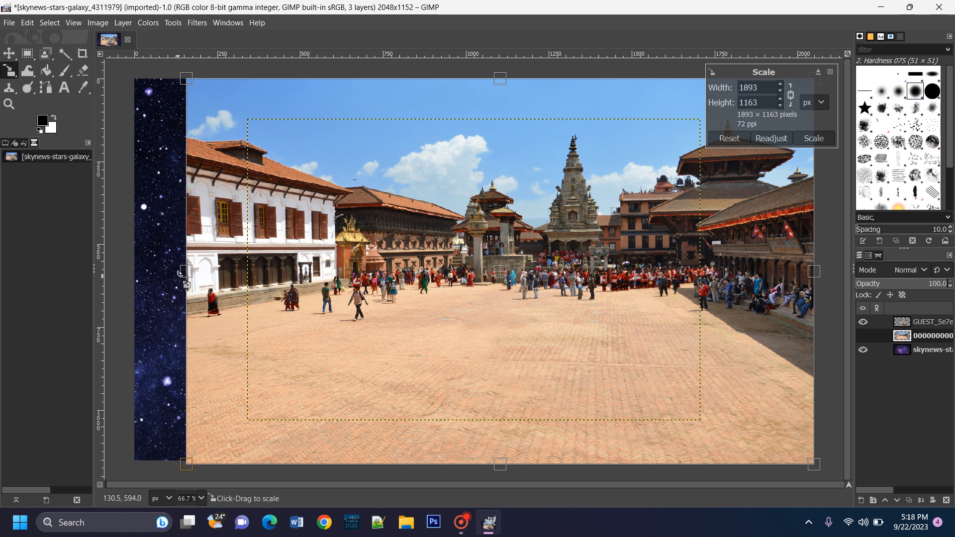
drag(186, 280, 132, 281)
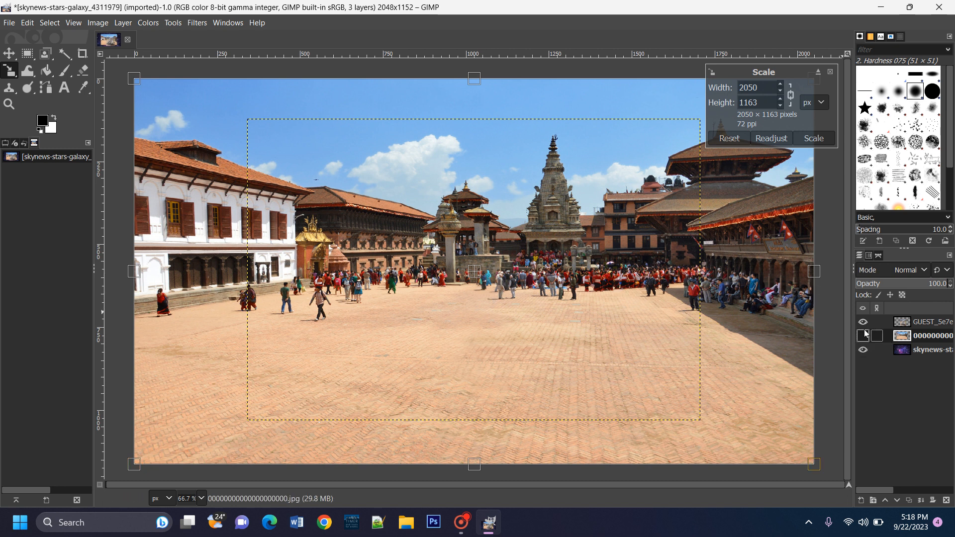
Move the sculpture layer below the town square layer and back to the top of the layer stack.
click(931, 322)
mouse_move(933, 343)
mouse_down()
mouse_move(926, 355)
mouse_move(920, 317)
mouse_move(922, 351)
mouse_up()
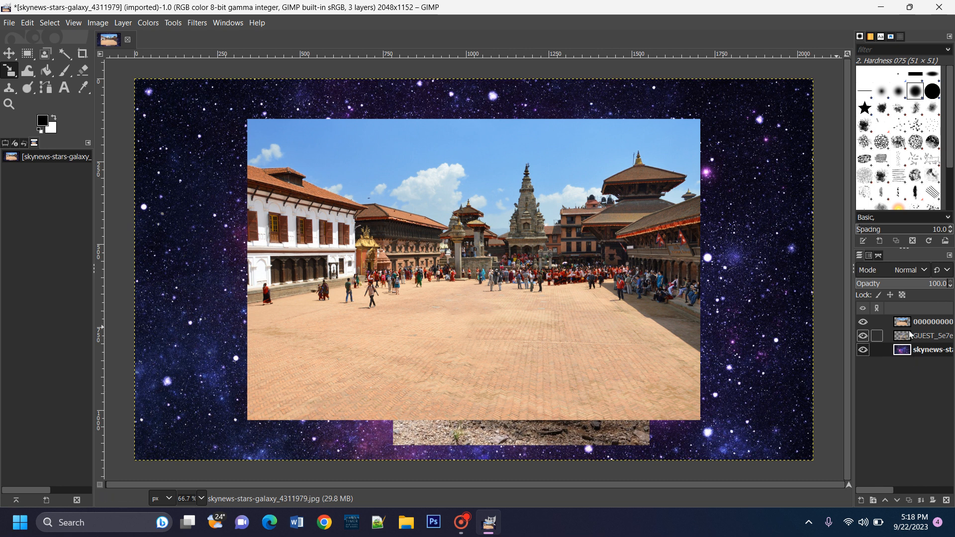
click(915, 337)
drag(914, 335, 915, 321)
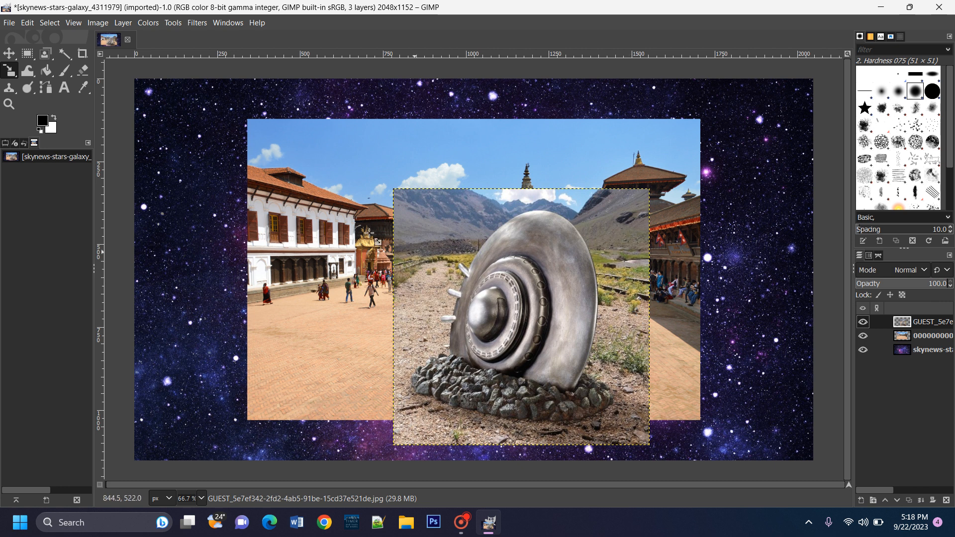
click(5, 55)
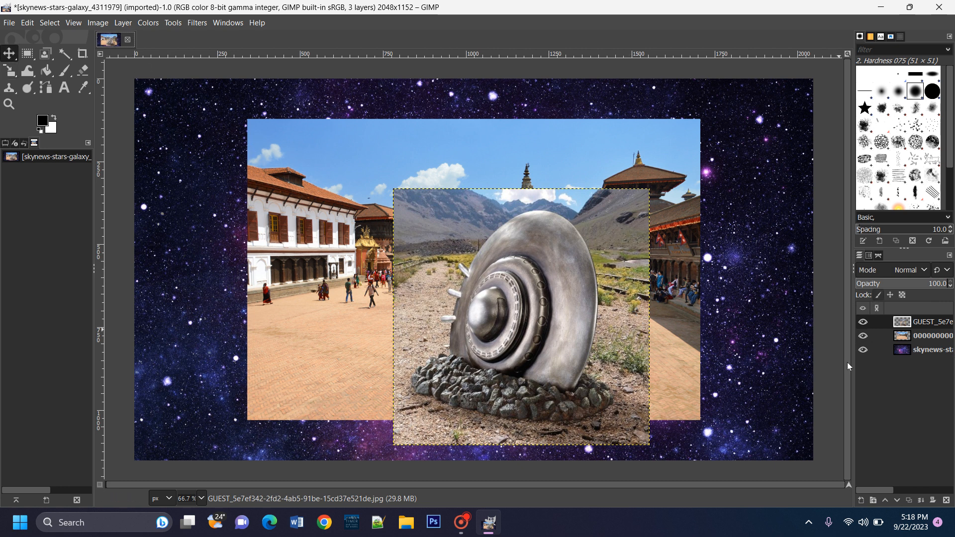
click(887, 377)
ctrl+scroll(821, 179, down, 2)
ctrl+scroll(820, 187, up, 2)
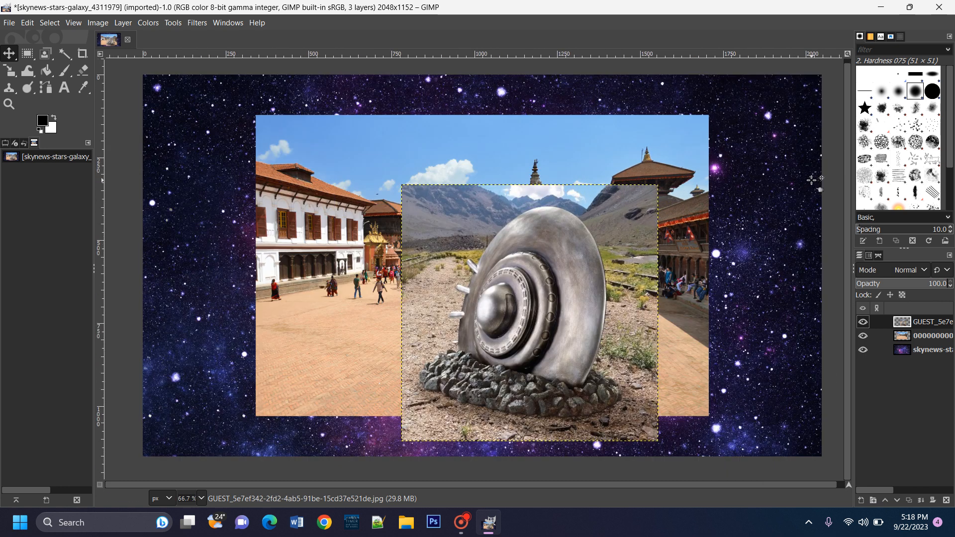
ctrl+scroll(632, 226, down, 1)
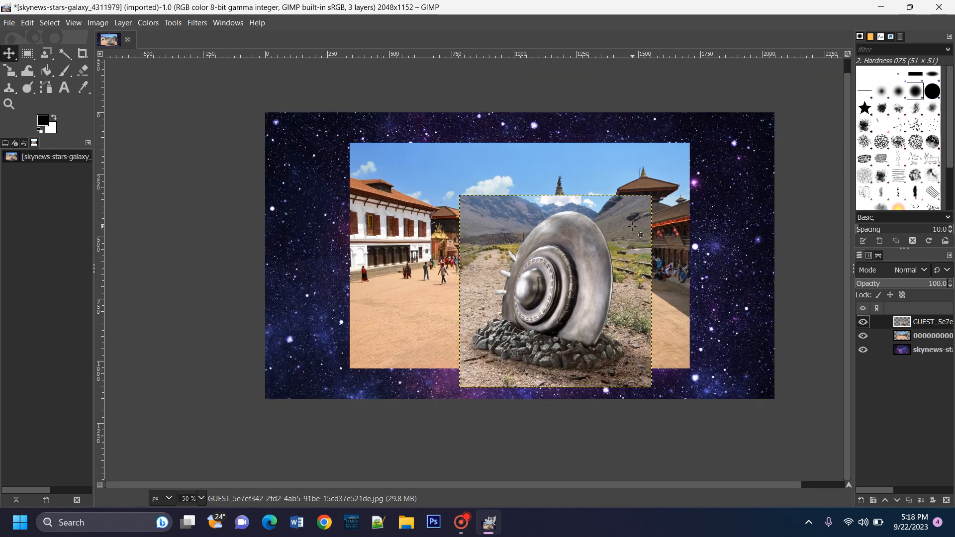
ctrl+scroll(632, 227, up, 3)
ctrl+scroll(632, 227, down, 3)
Hide the metal sculpture layer so the whole town square photo can be seen.
click(911, 340)
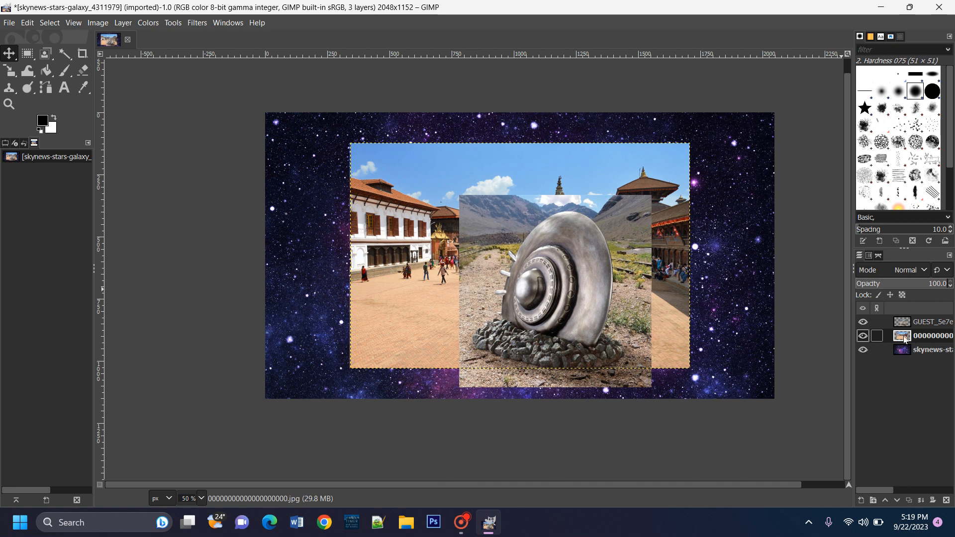
click(863, 322)
click(932, 324)
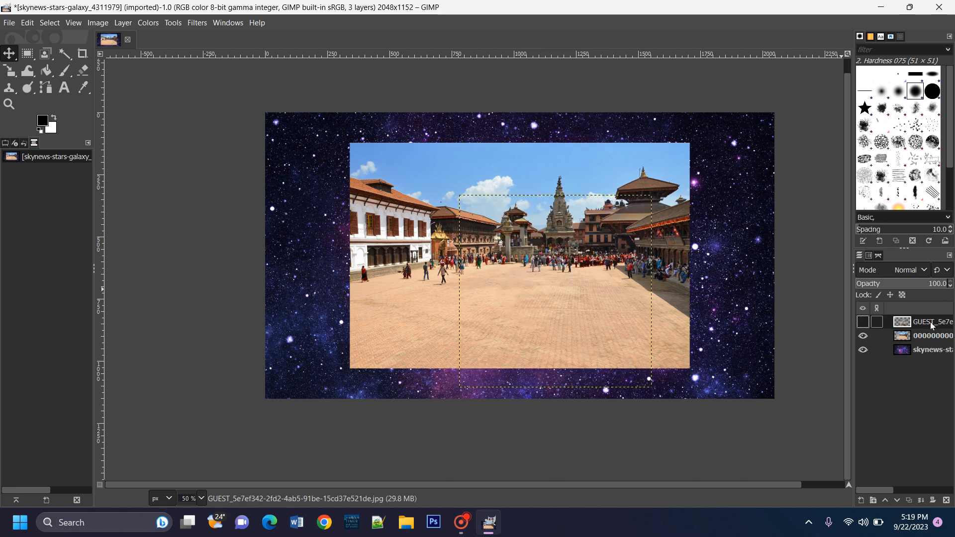
Stretch the town square layer with the Scale tool to about 2046 × 1145 px, fitting it to the galaxy canvas.
click(918, 337)
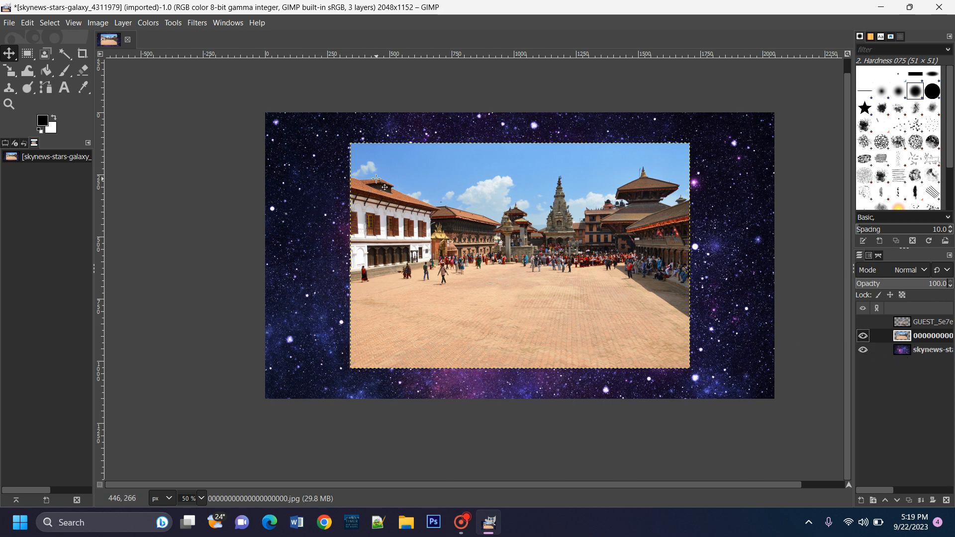
click(9, 71)
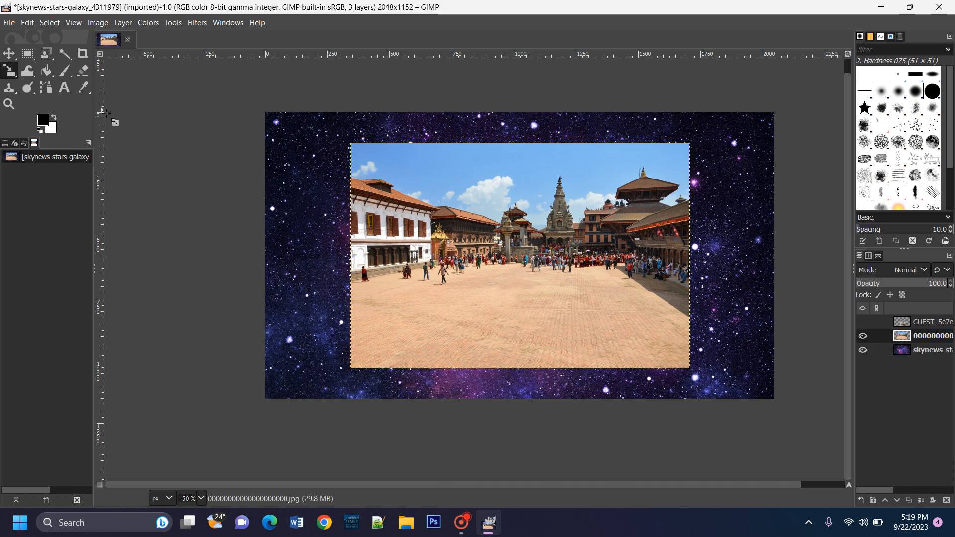
drag(414, 180, 353, 176)
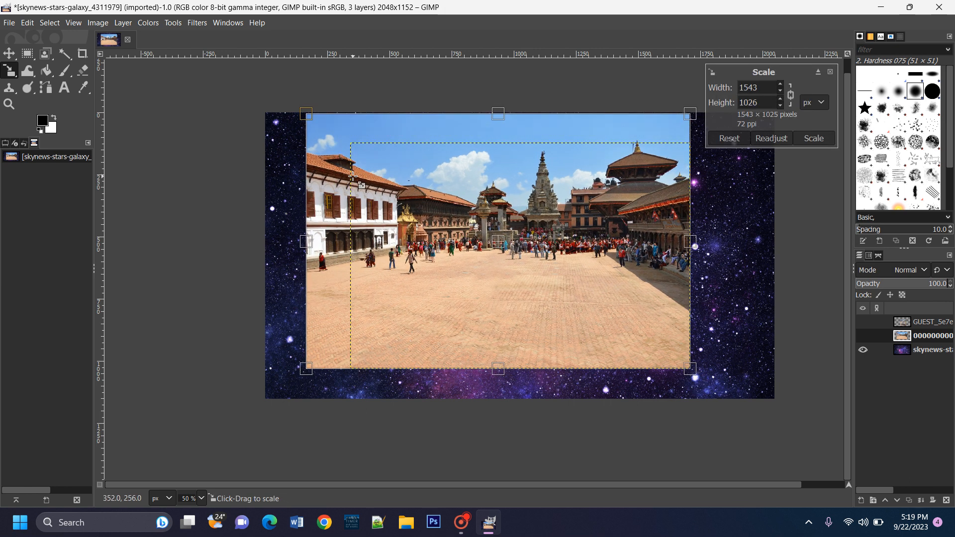
drag(616, 287, 647, 312)
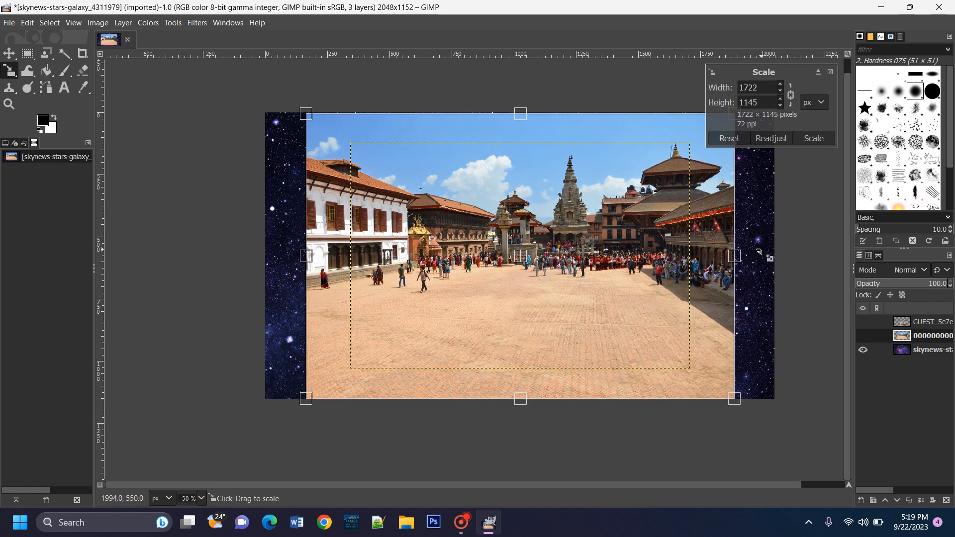
drag(735, 256, 774, 256)
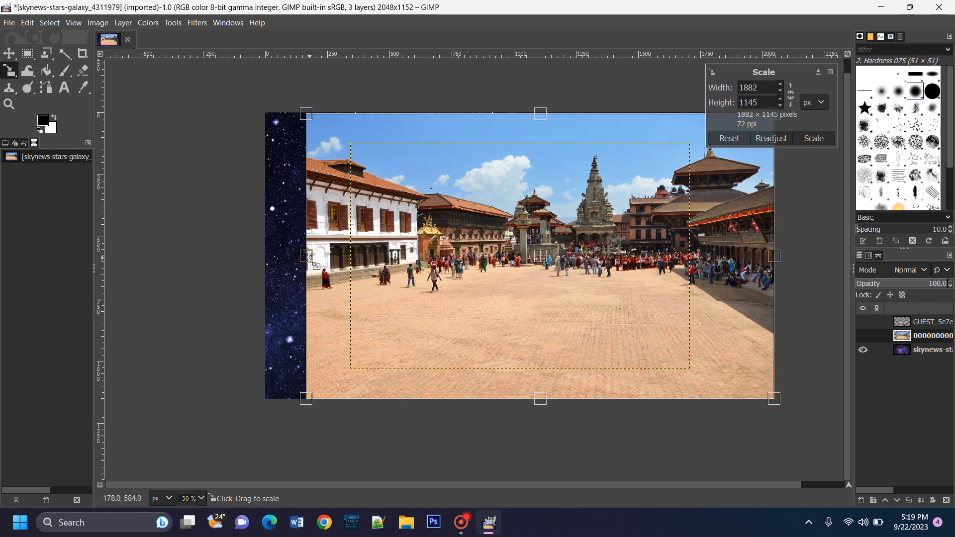
drag(307, 256, 268, 257)
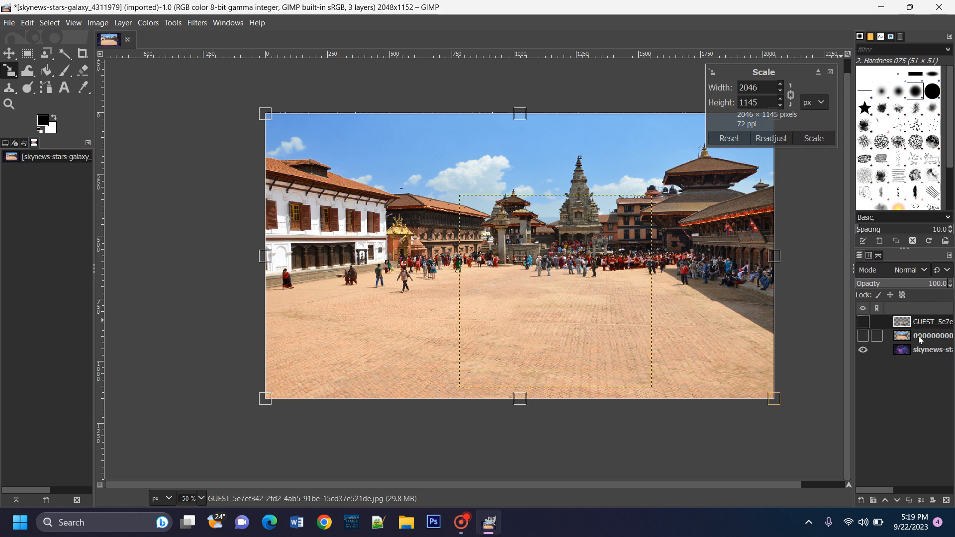
Show the town square and sculpture layers again and apply the pending scaling of the town square.
click(863, 336)
click(864, 322)
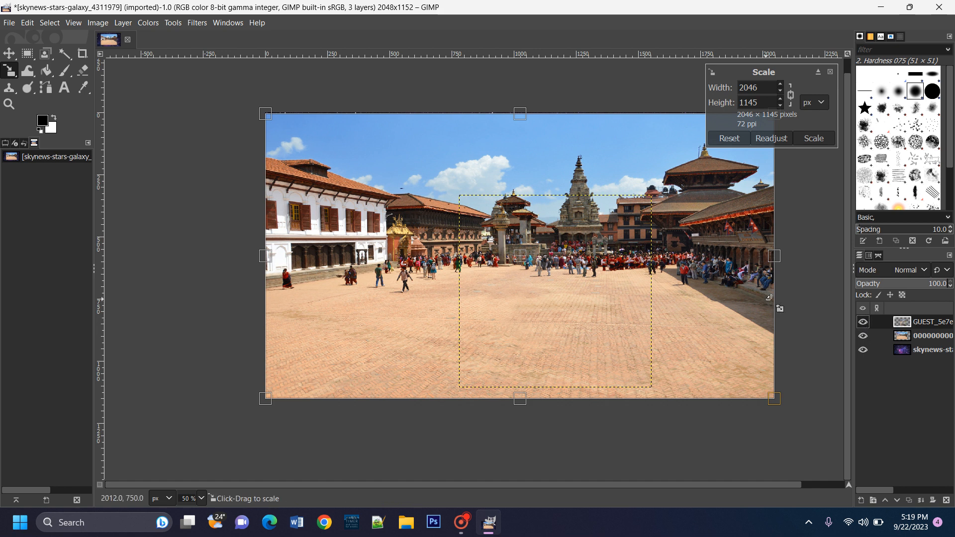
key(m)
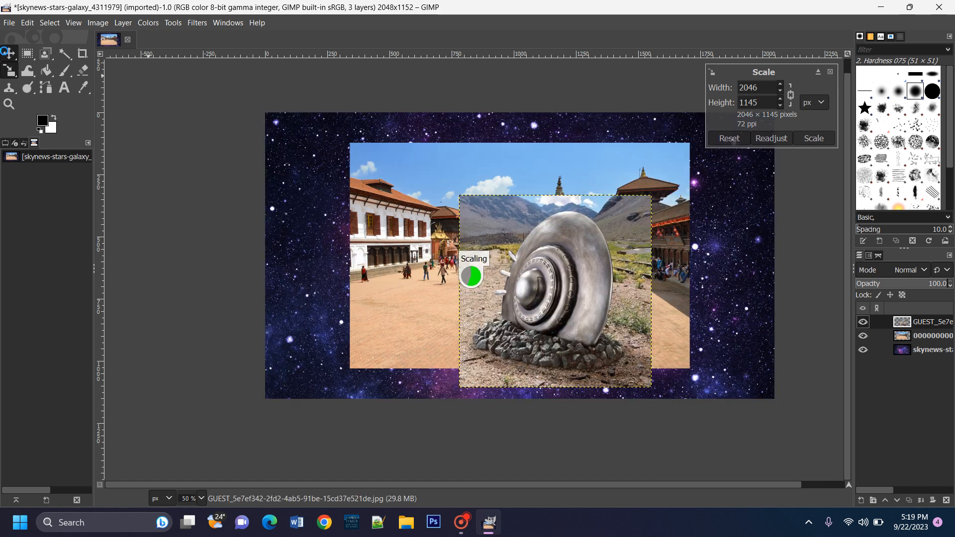
click(630, 262)
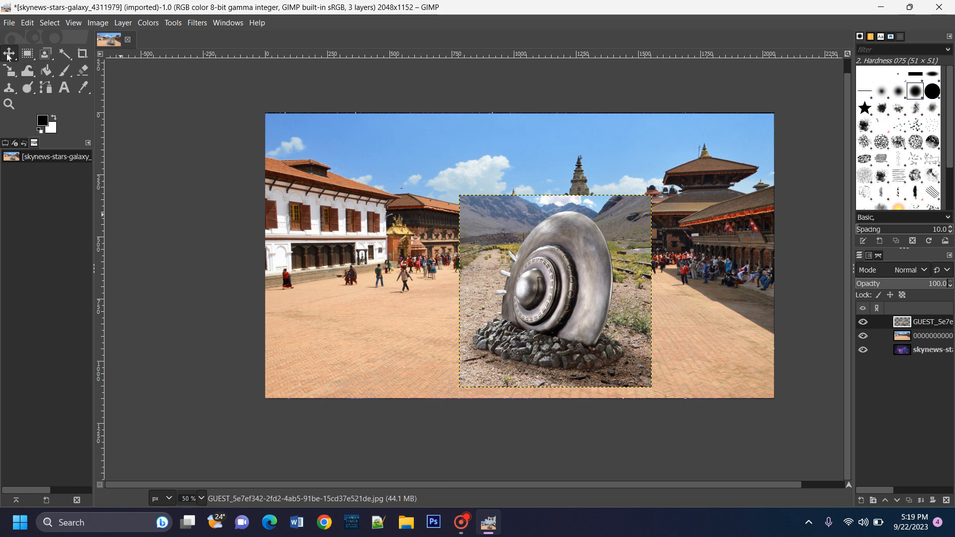
Rotate the metal sculpture layer clockwise by about 7.67° around its centre and apply the rotation.
click(8, 74)
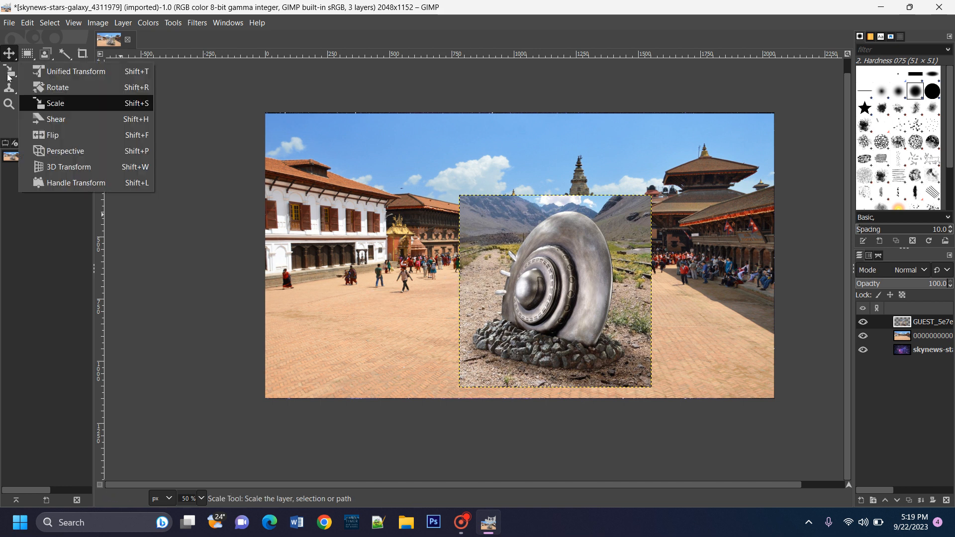
click(57, 87)
click(608, 219)
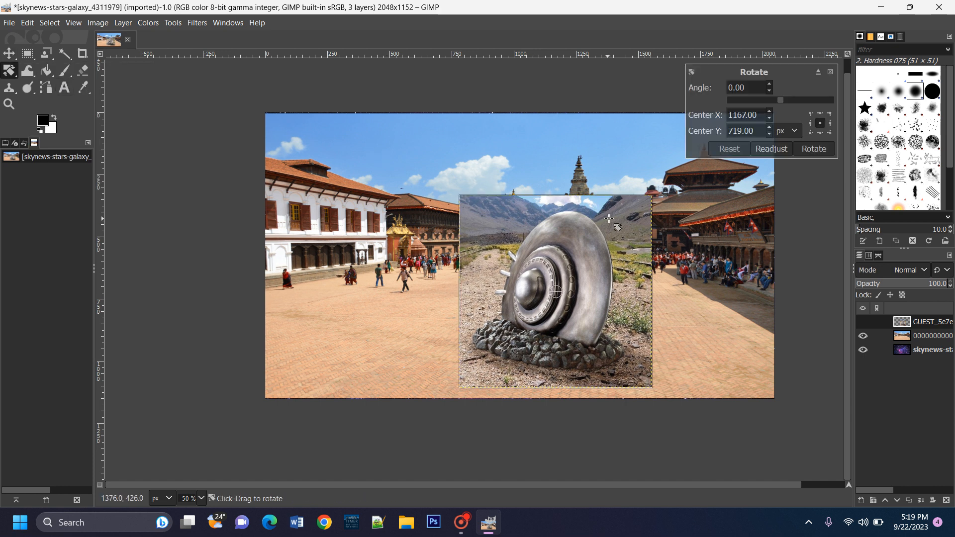
drag(617, 217, 631, 221)
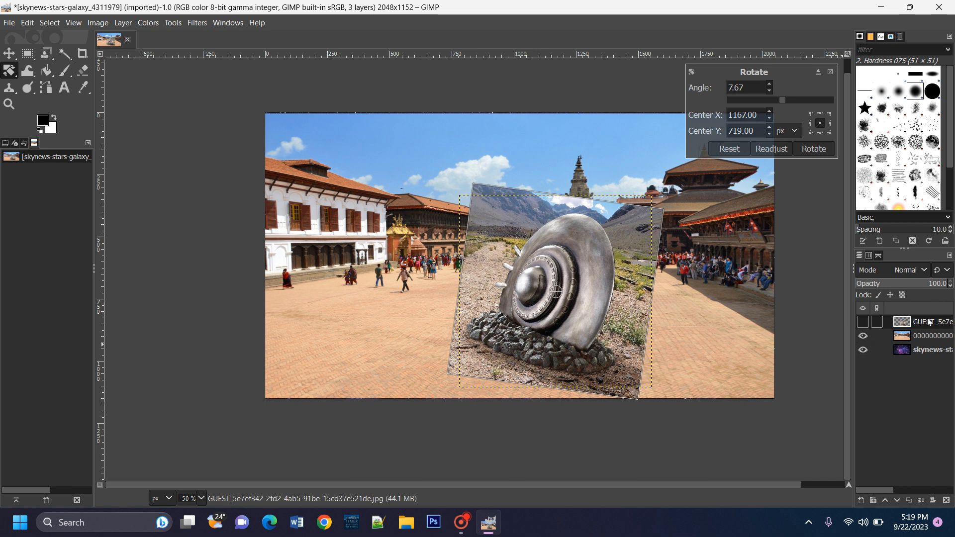
click(863, 322)
click(8, 53)
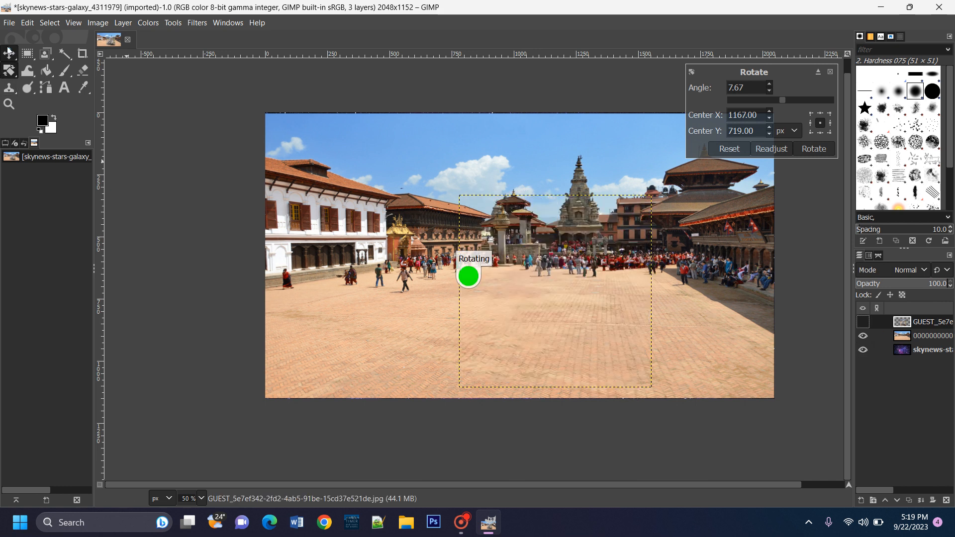
Select the blue sky on the town square layer with the Select by Color tool.
click(935, 336)
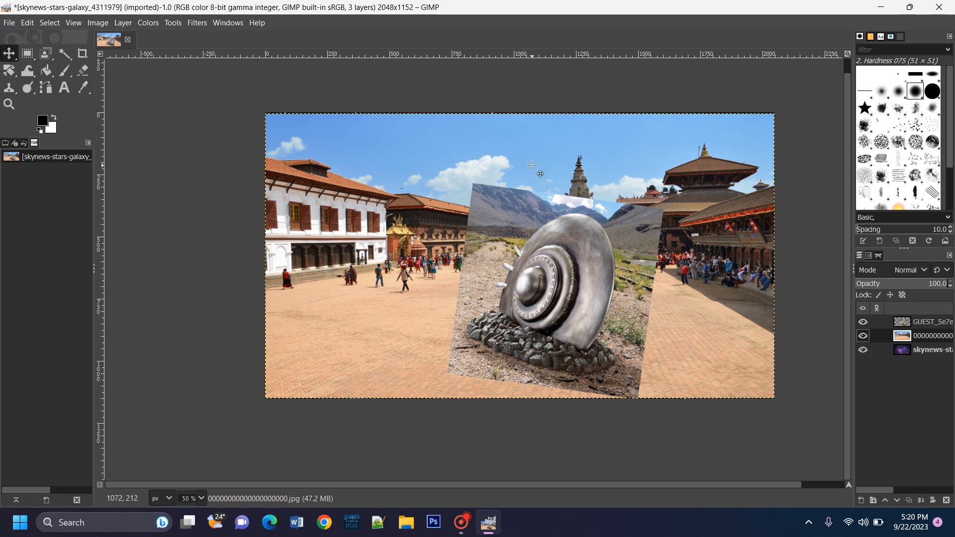
click(67, 56)
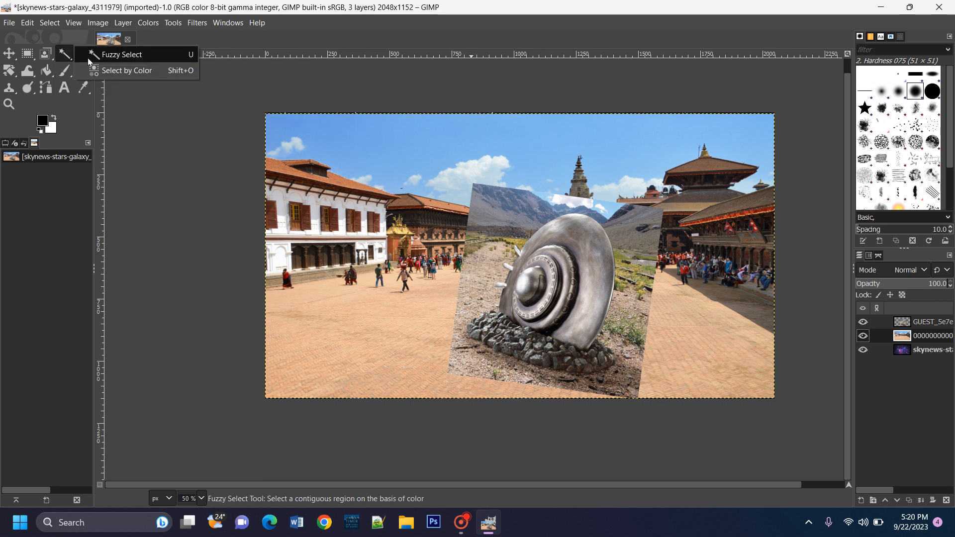
click(113, 73)
click(364, 156)
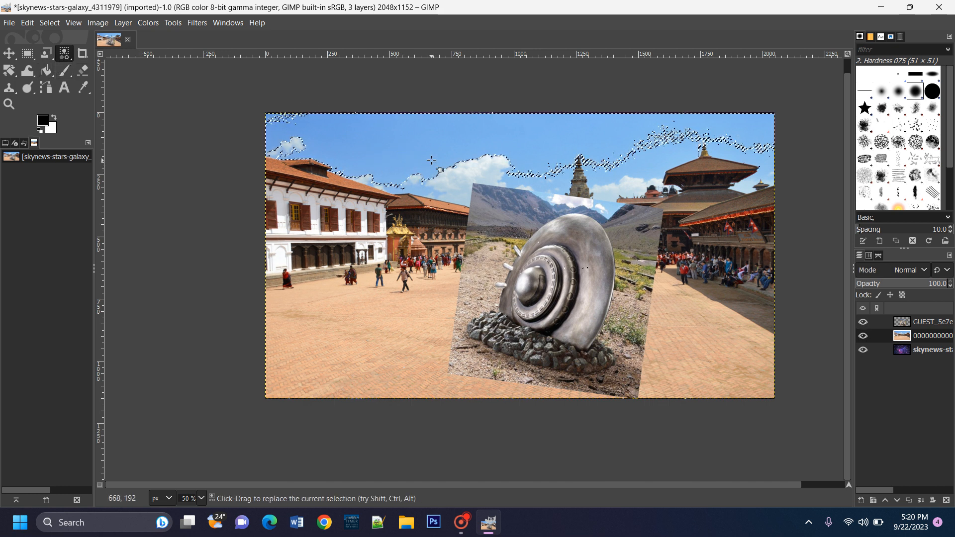
Hide the metal sculpture layer and reselect the blue sky of the town square photo by color.
shift+click(456, 180)
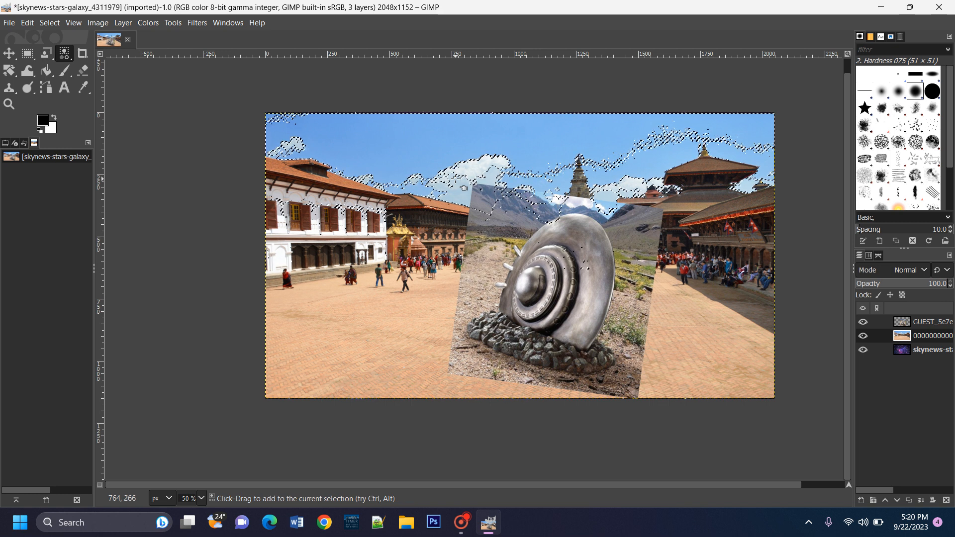
click(863, 323)
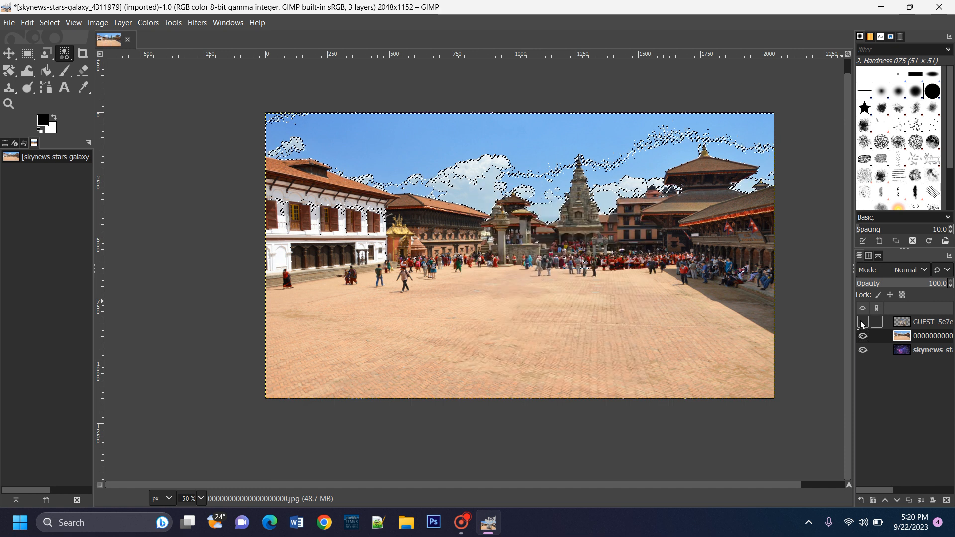
click(490, 159)
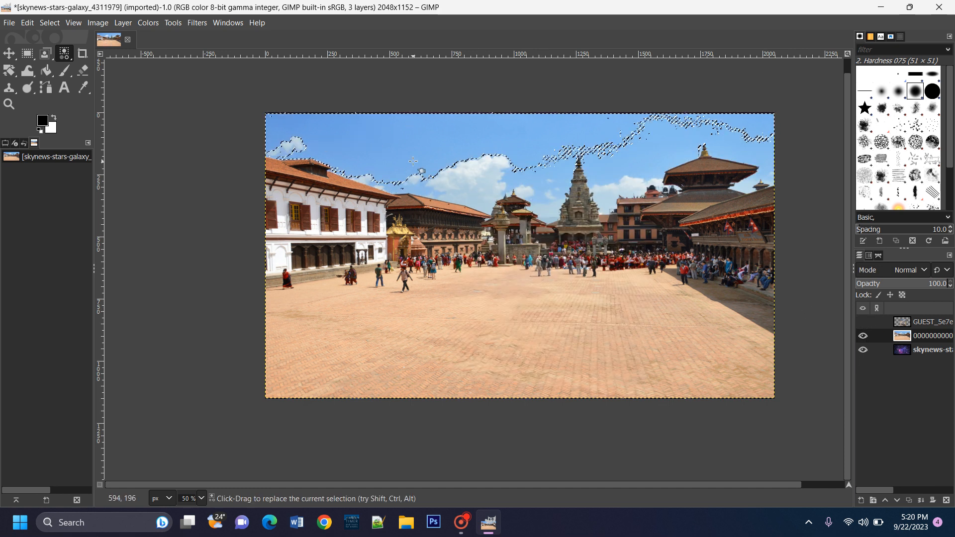
Try to add the white clouds above the square to the sky selection with Select by Color.
key(shift)
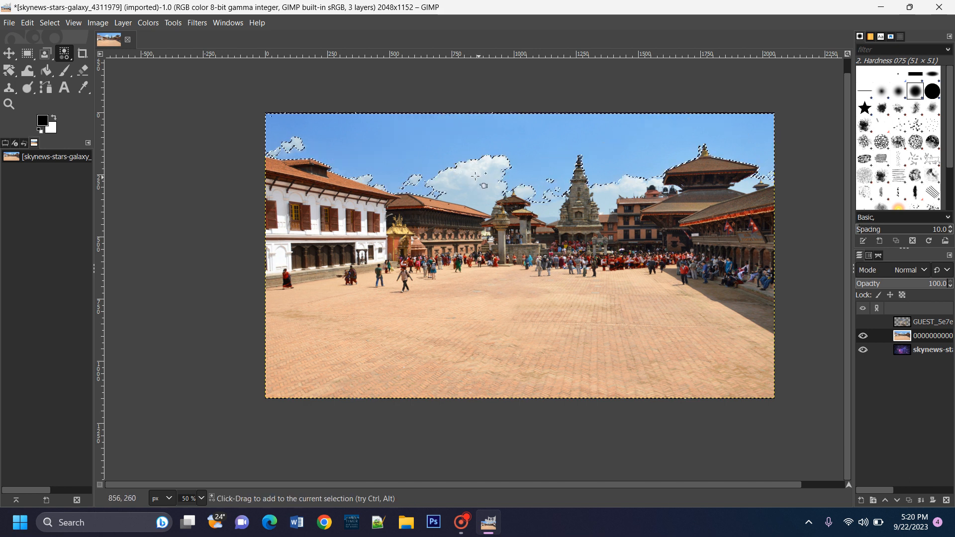
shift+click(478, 177)
shift+click(479, 167)
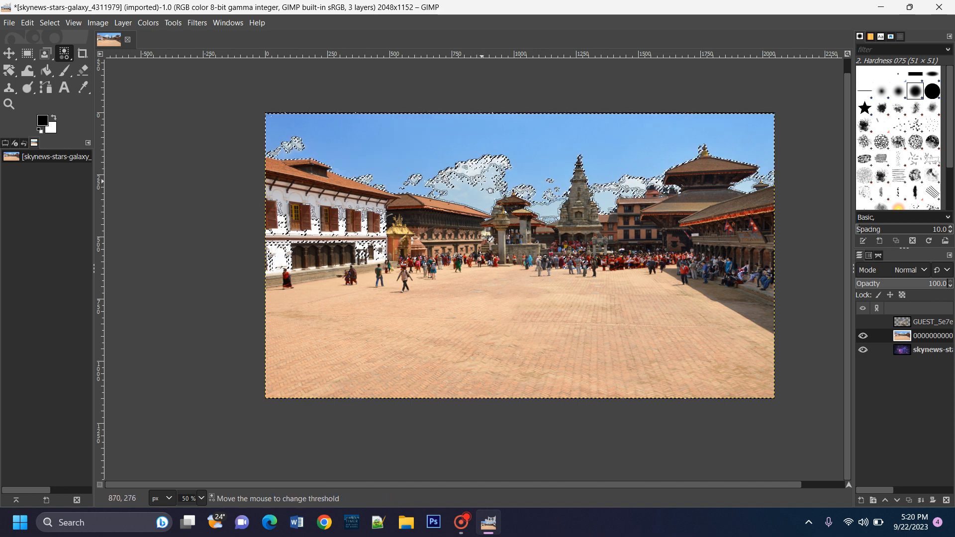
shift+click(480, 161)
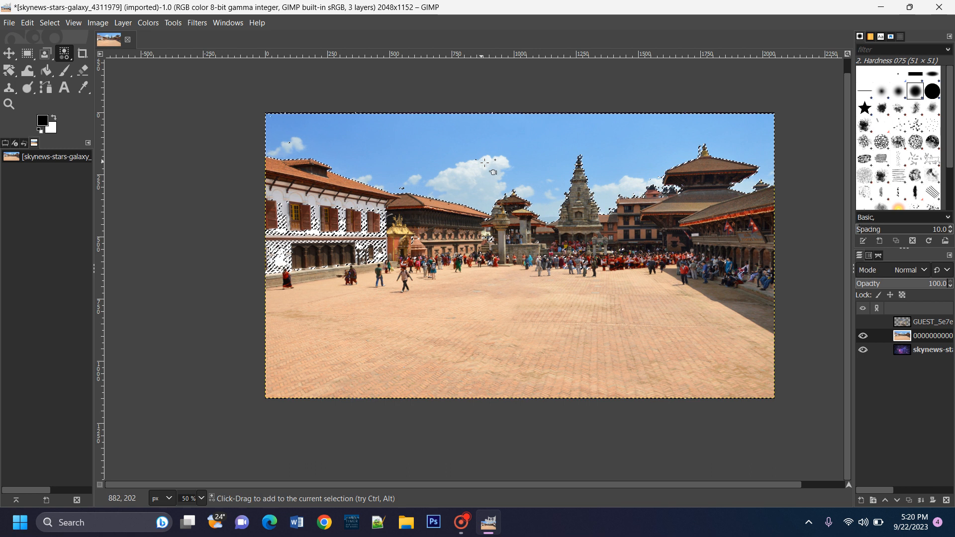
Reselect only the blue sky by color, then extend the selection into the paler sky around the large cloud with Fuzzy Select.
click(460, 154)
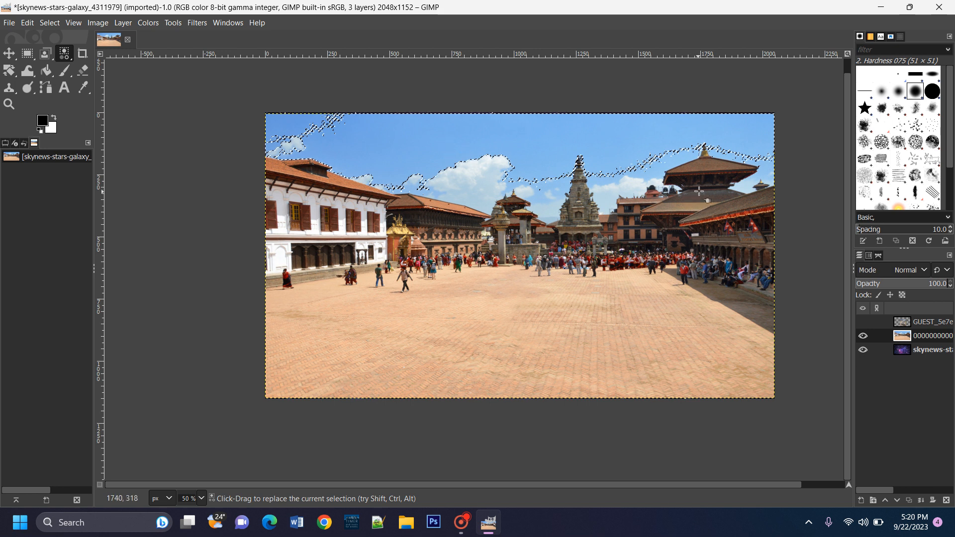
click(68, 58)
click(122, 55)
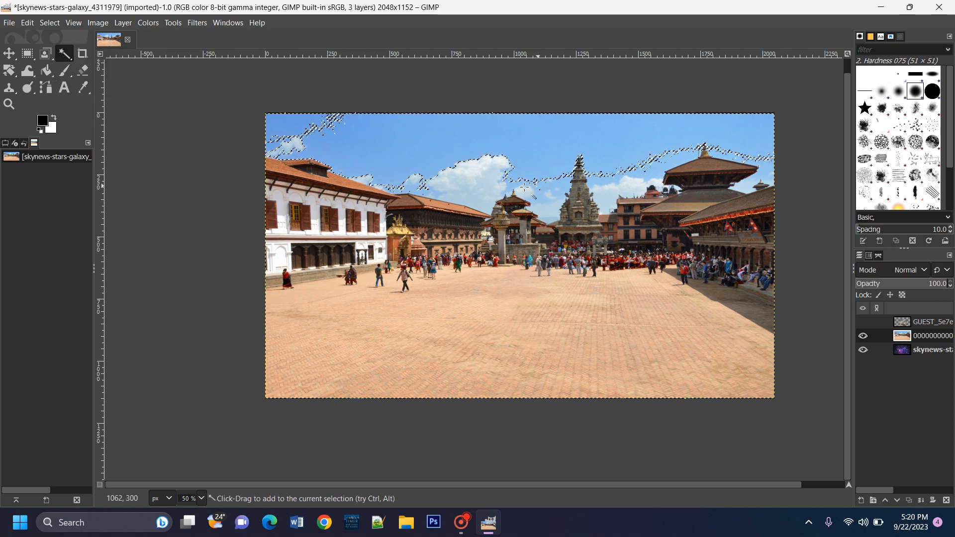
shift+click(466, 181)
shift+click(438, 170)
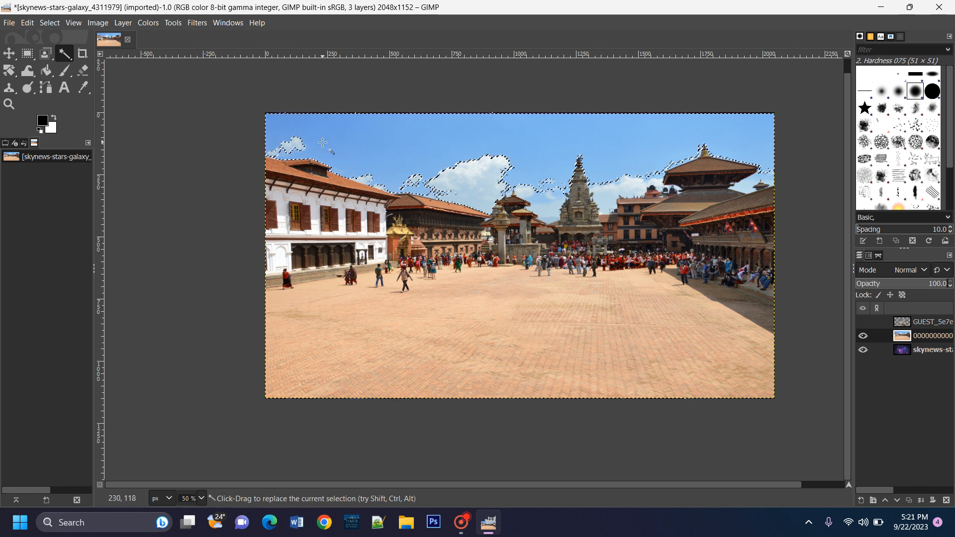
Add the small white clouds above the white building's roof dormer to the sky selection with Fuzzy Select.
scroll(316, 128, up, 4)
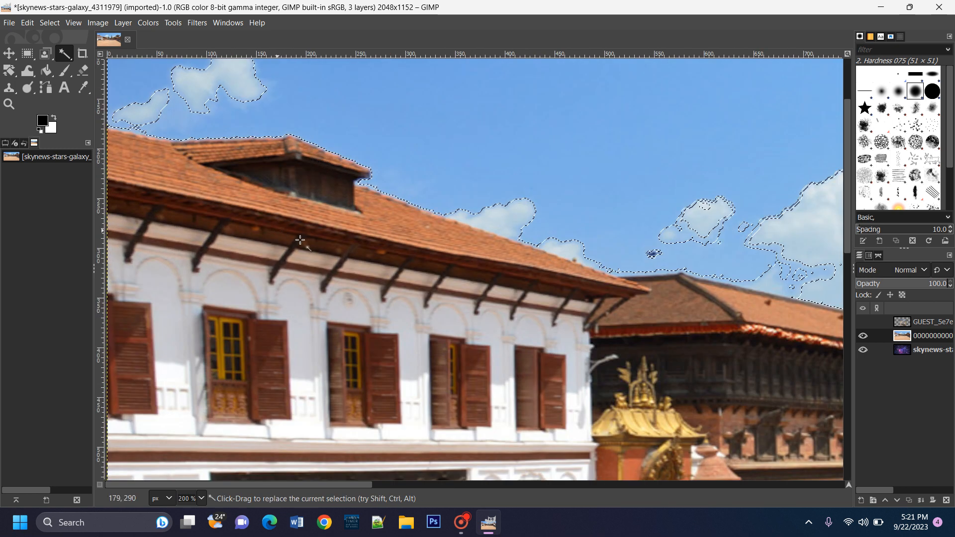
scroll(253, 193, up, 1)
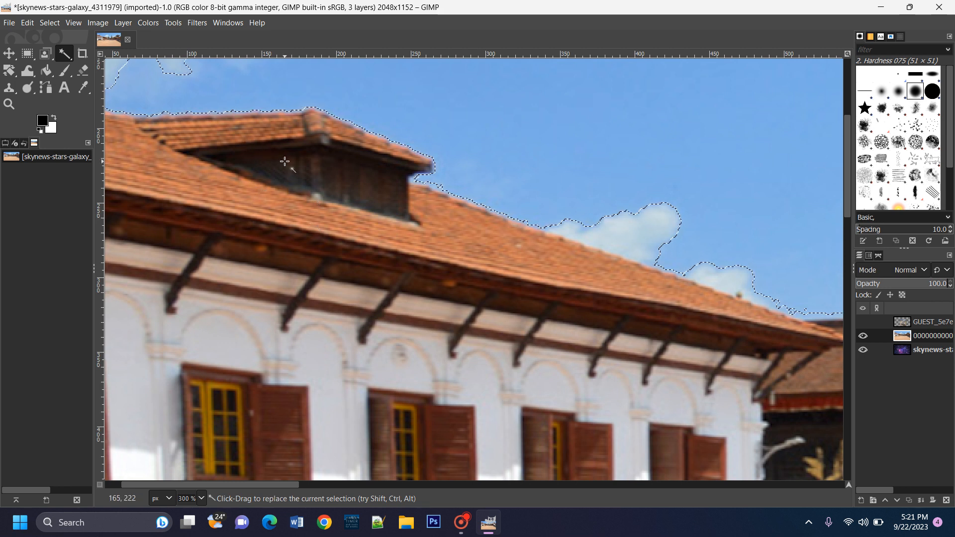
drag(285, 161, 420, 373)
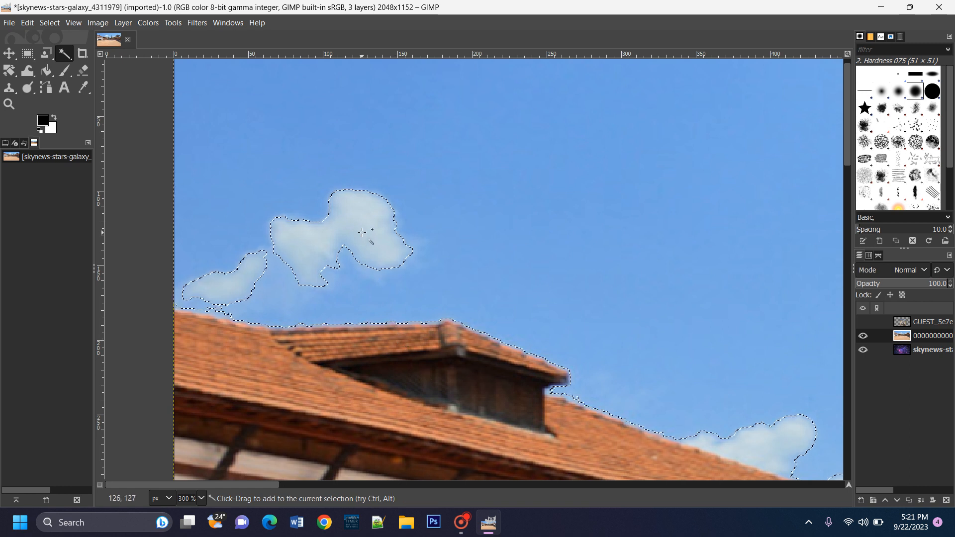
drag(361, 234, 347, 249)
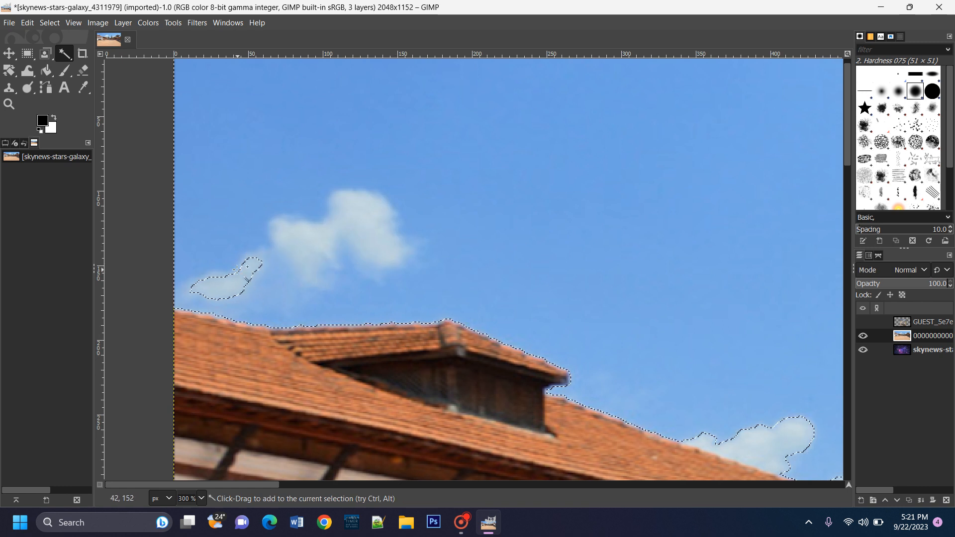
drag(235, 277, 248, 288)
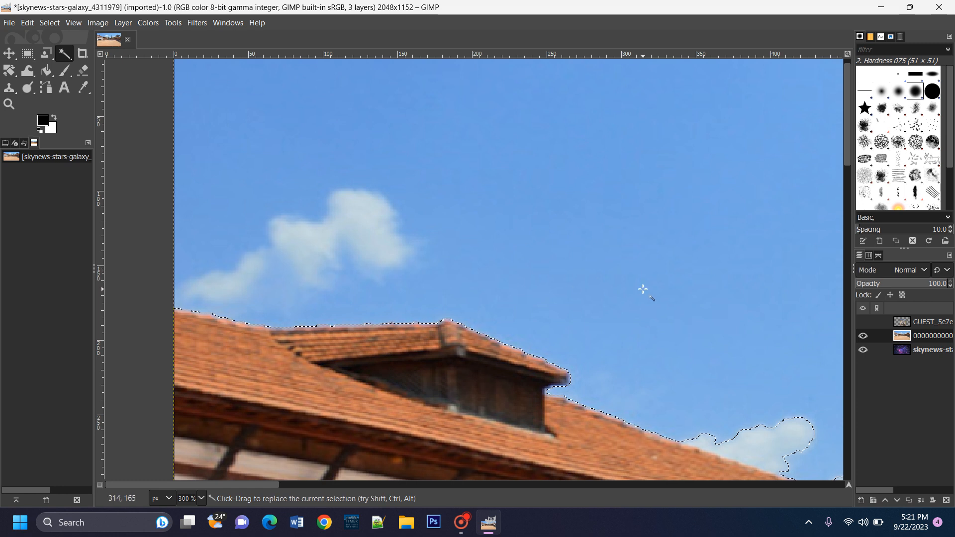
Add the clouds along the white building's roof edge and above the neighbouring brick building to the selection.
drag(642, 289, 222, 131)
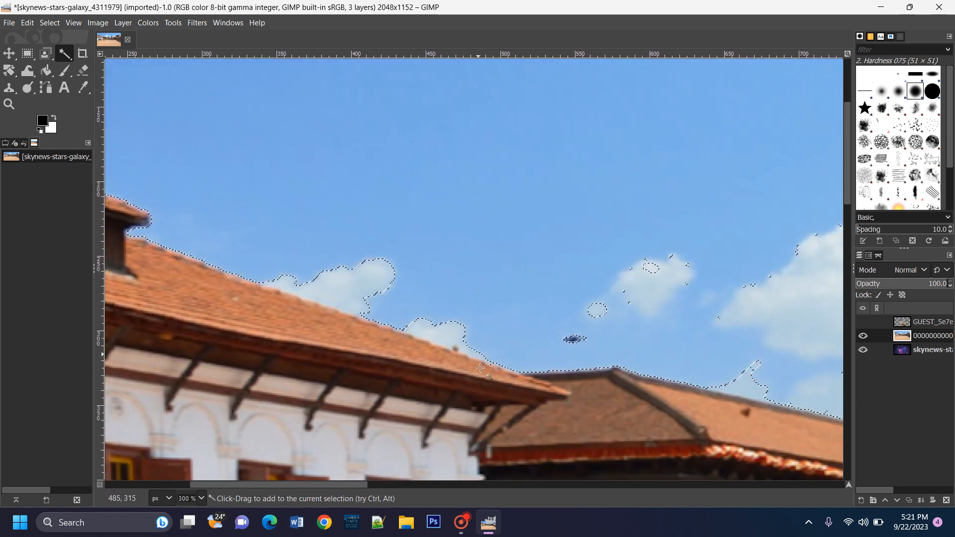
shift+click(370, 269)
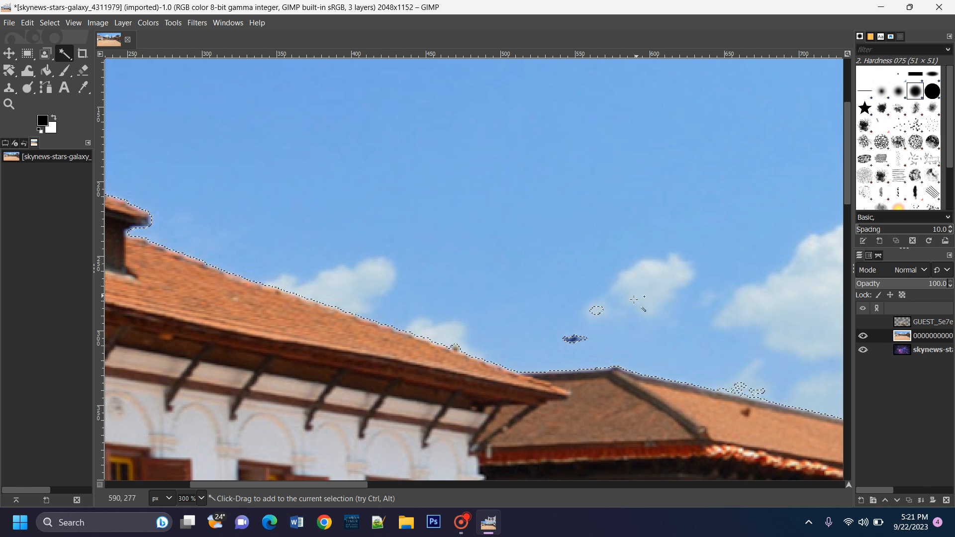
shift+click(597, 311)
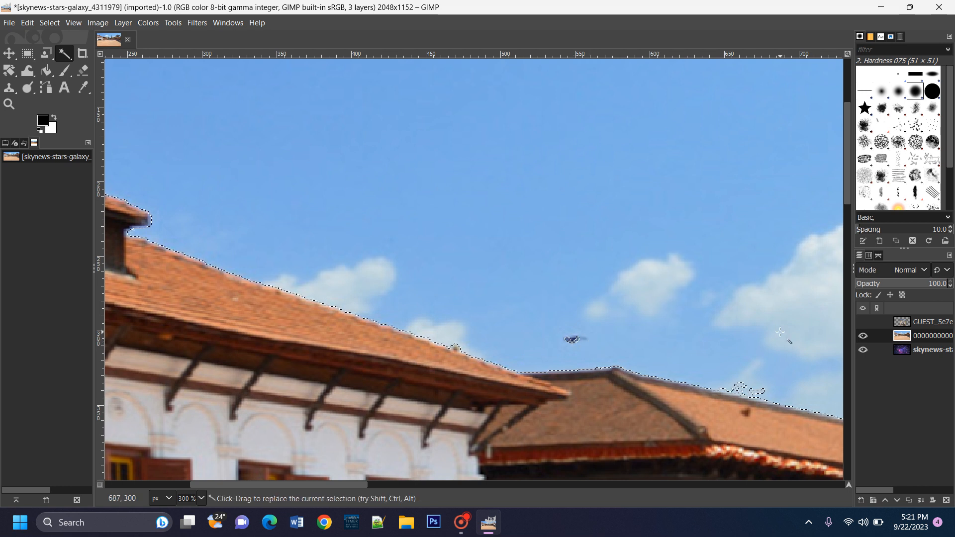
drag(782, 328, 333, 276)
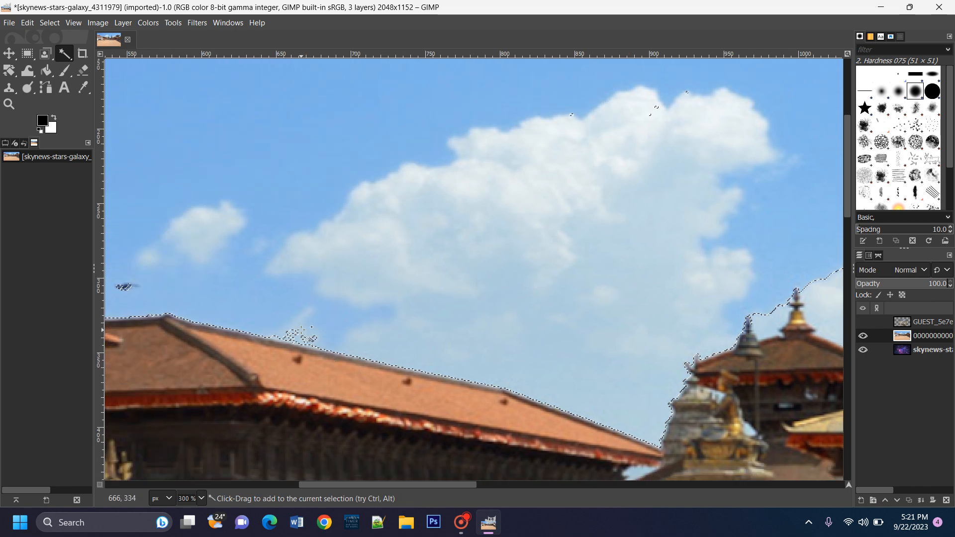
shift+click(298, 336)
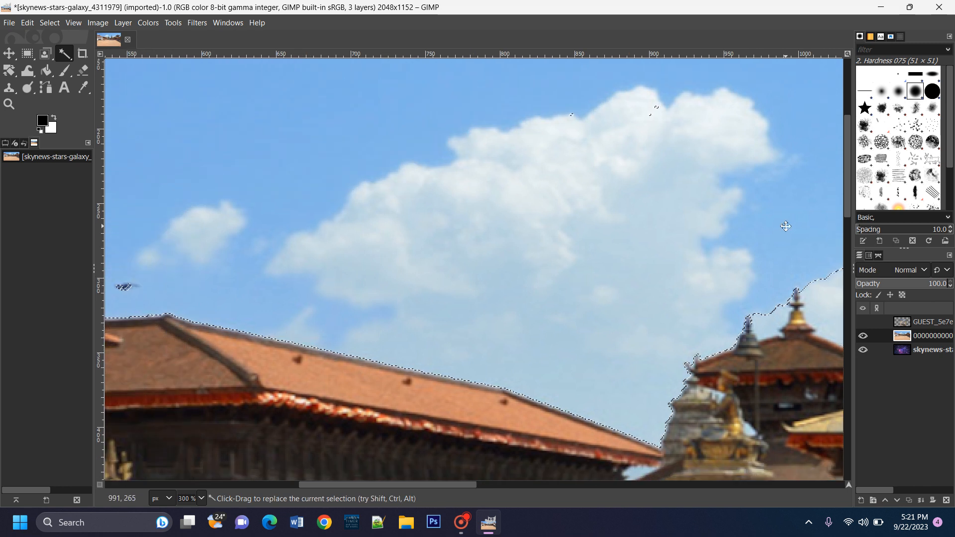
Add the clouds and pale sky between the small pagoda and the stone temple tower to the selection.
drag(784, 224, 373, 153)
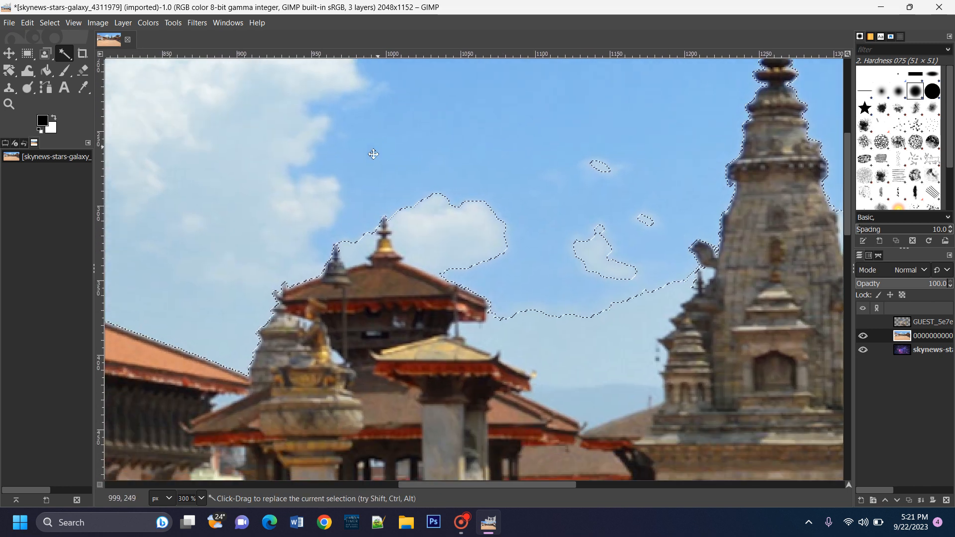
shift+click(368, 243)
drag(432, 241, 435, 206)
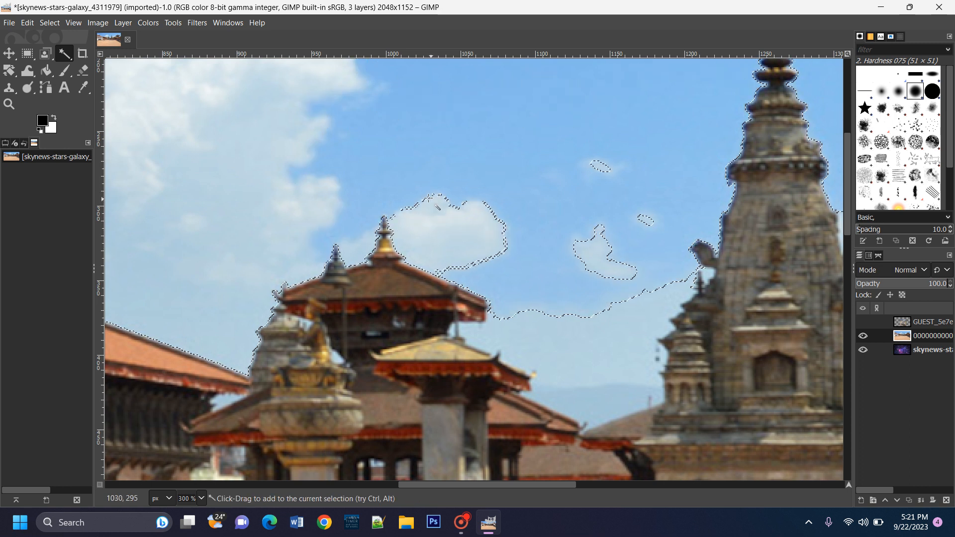
drag(606, 259, 443, 266)
shift+click(435, 257)
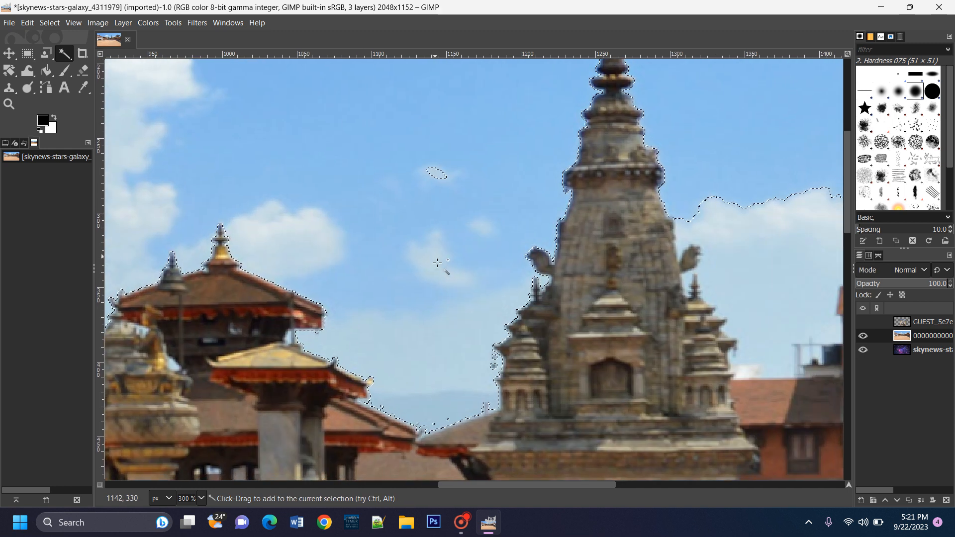
shift+click(437, 174)
Add the cloud bank beside the stone tower and the sky gaps around the rooftop water tanks to the selection.
drag(563, 227, 360, 280)
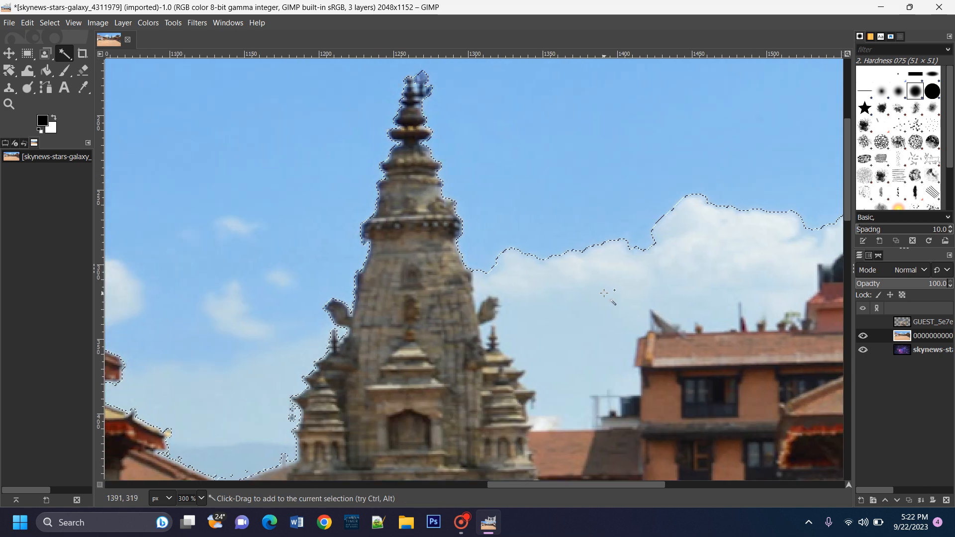
shift+click(604, 268)
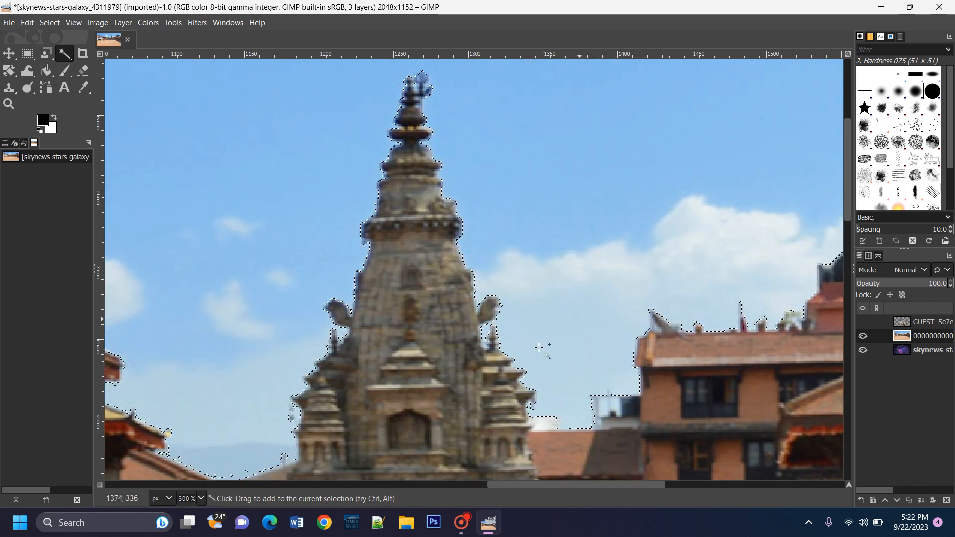
drag(707, 256, 353, 286)
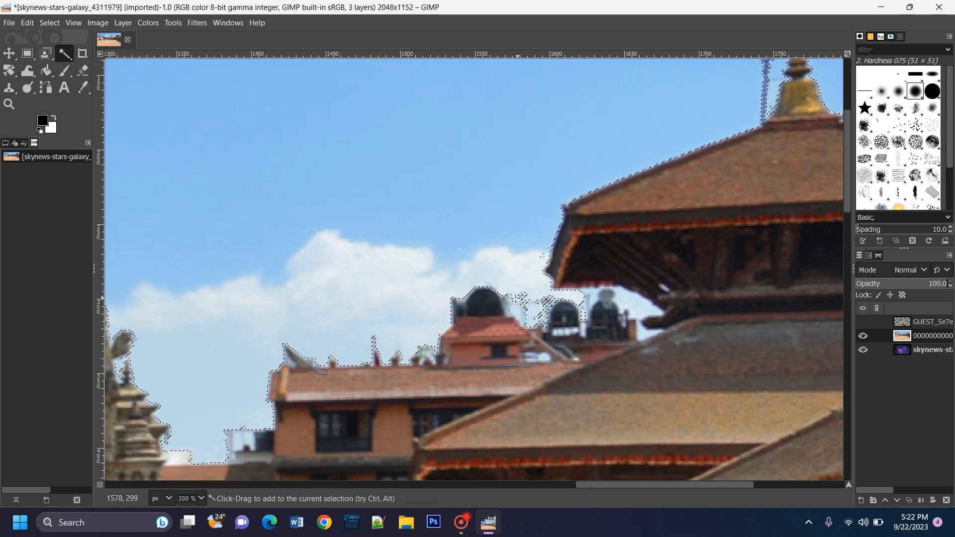
shift+click(520, 301)
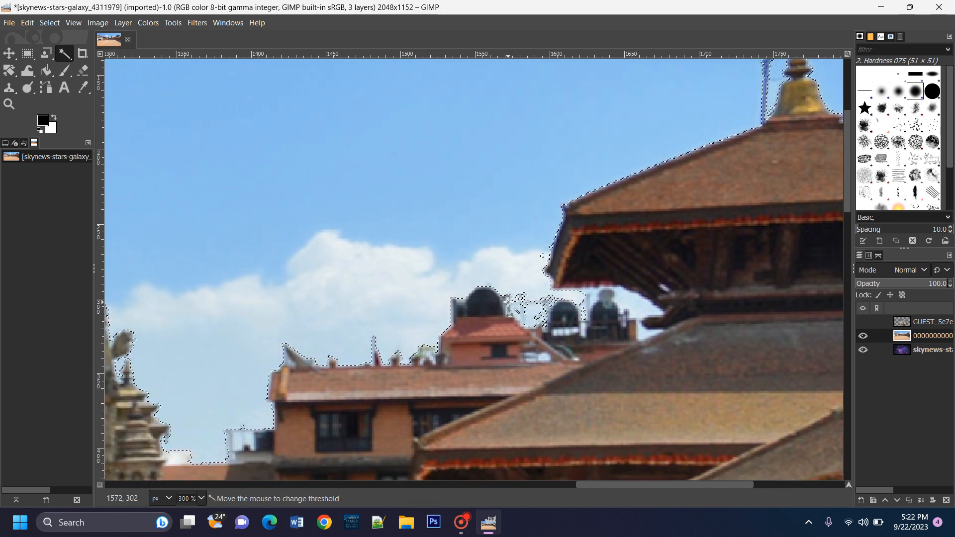
shift+click(629, 299)
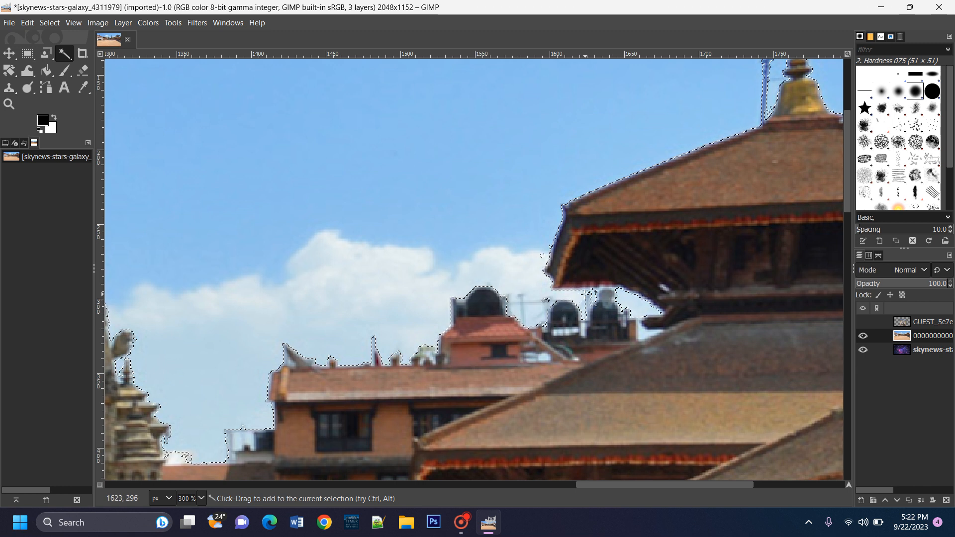
Add the remaining pale sky and clouds between the large pagoda roof and the photo's right edge to the selection.
drag(465, 223, 219, 261)
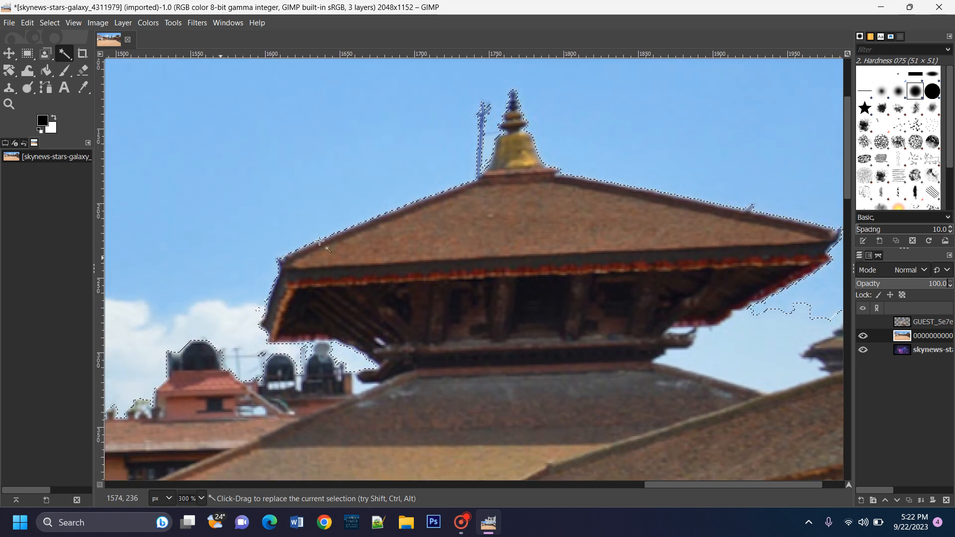
shift+click(739, 323)
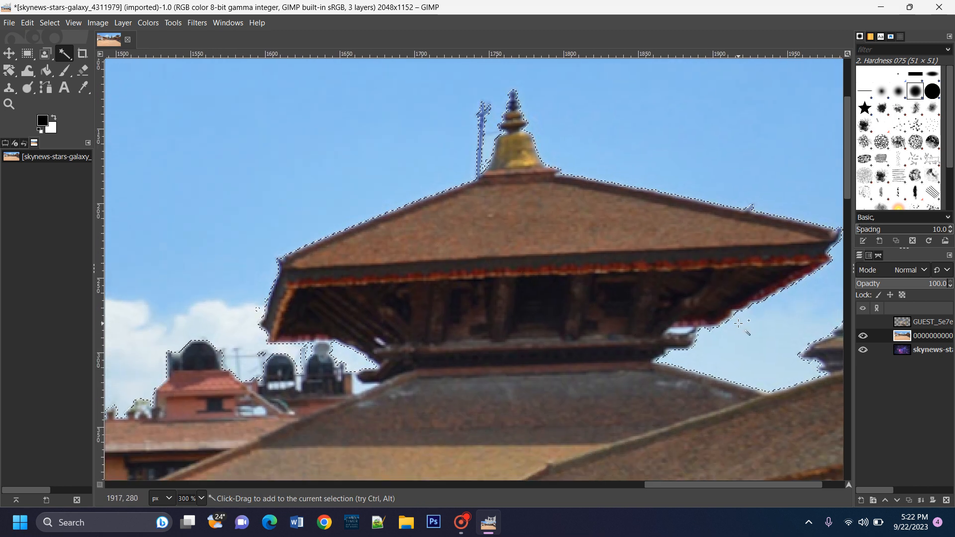
drag(763, 268, 546, 286)
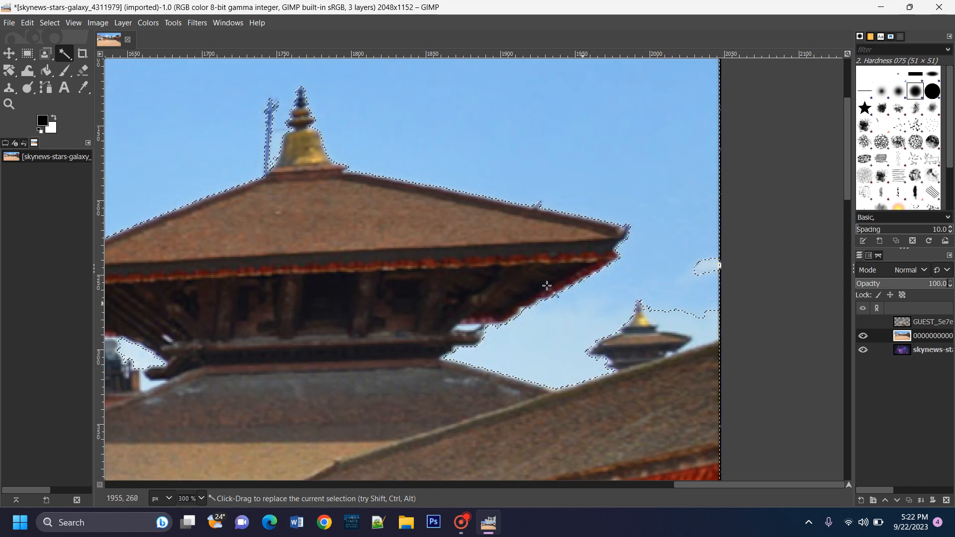
shift+click(671, 324)
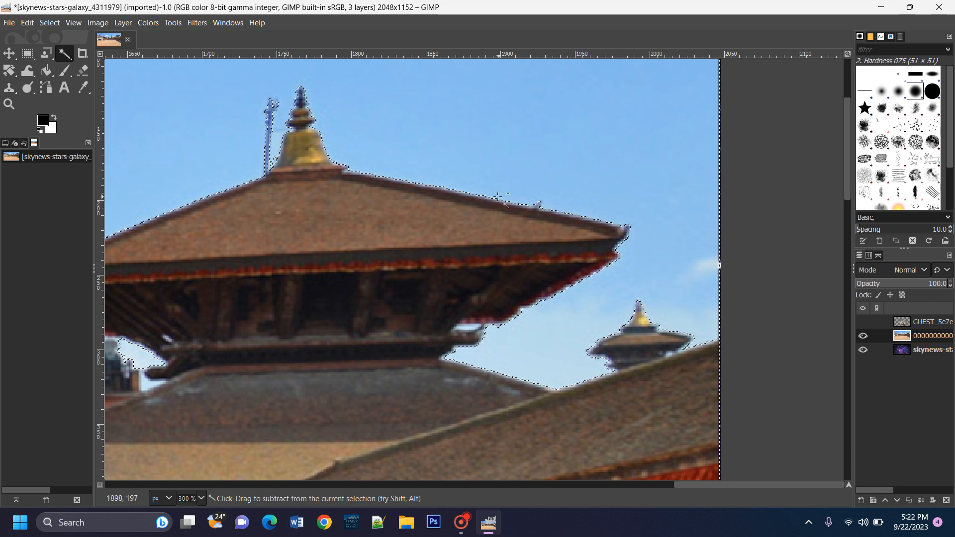
scroll(497, 201, down, 2)
scroll(496, 205, down, 2)
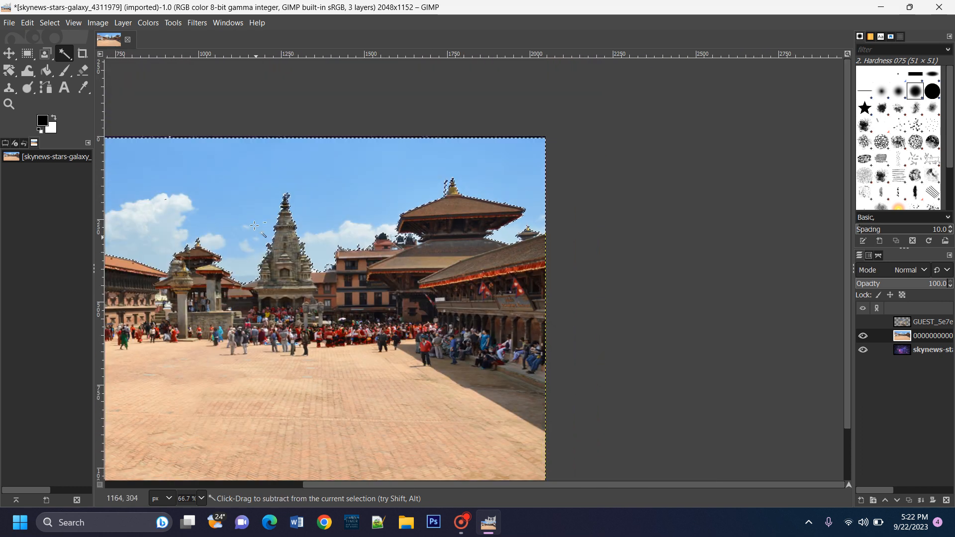
drag(265, 212, 519, 211)
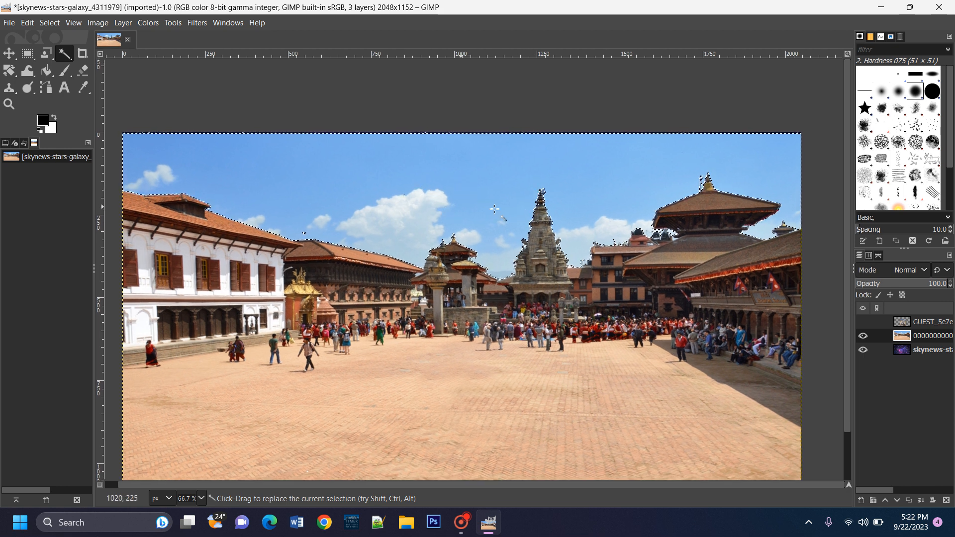
right_click(909, 339)
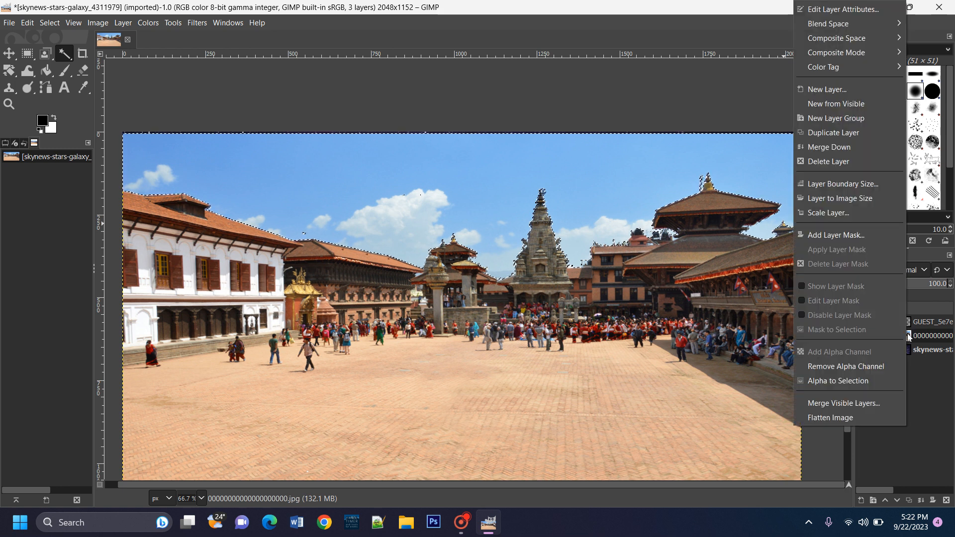
click(921, 338)
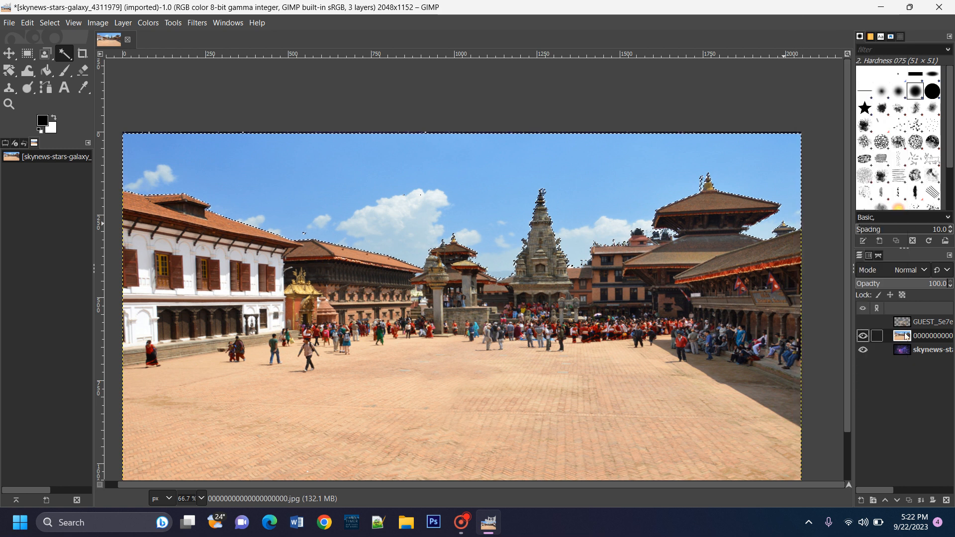
Add a Black (full transparency) layer mask to the town square layer and invert the selection.
right_click(907, 336)
click(865, 232)
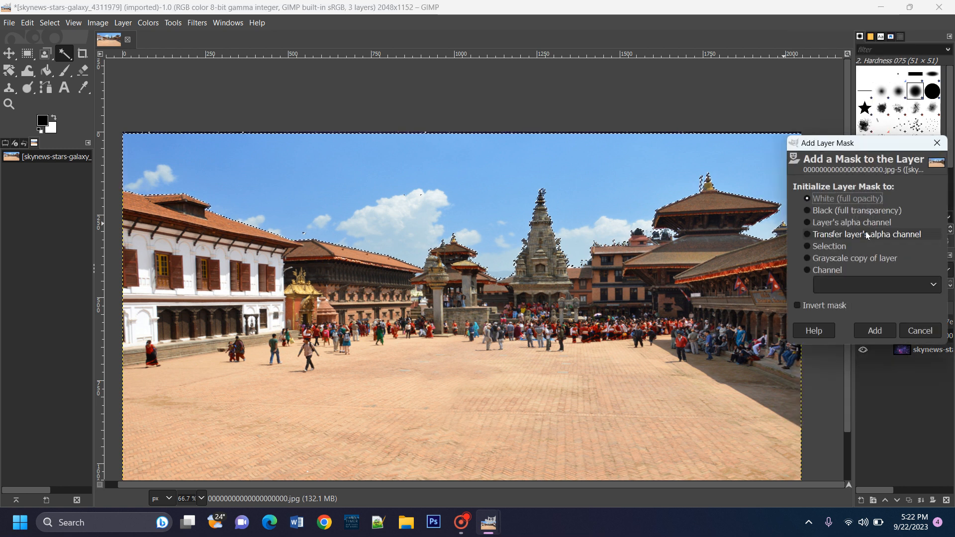
click(832, 211)
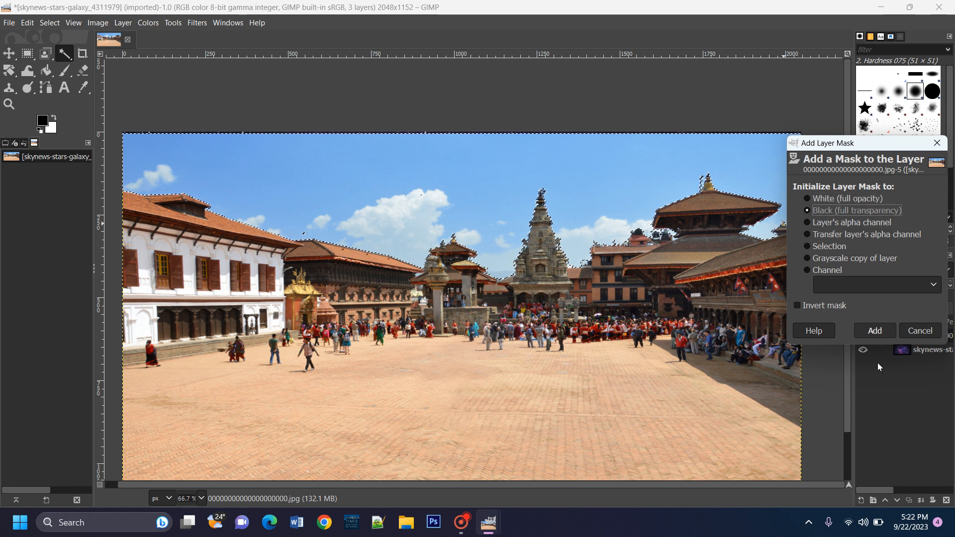
click(875, 331)
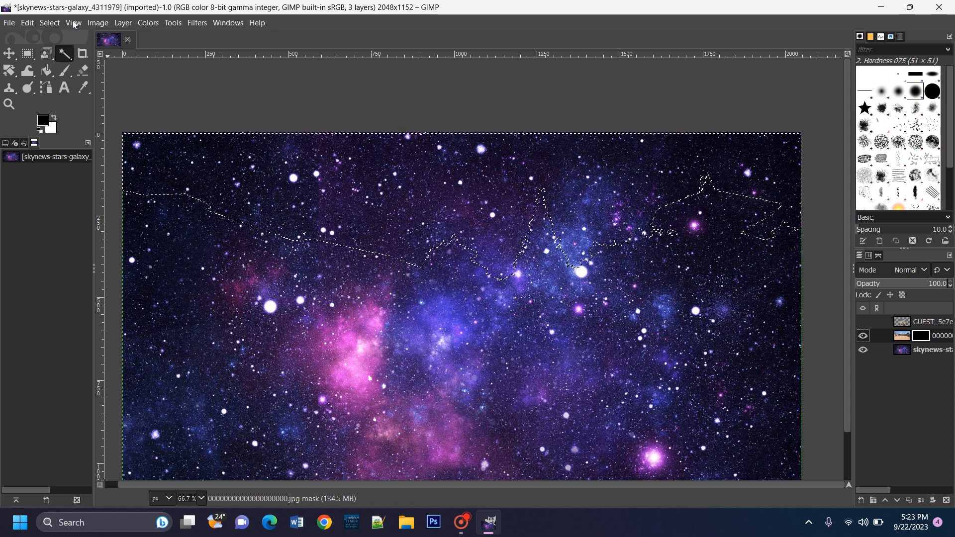
click(50, 23)
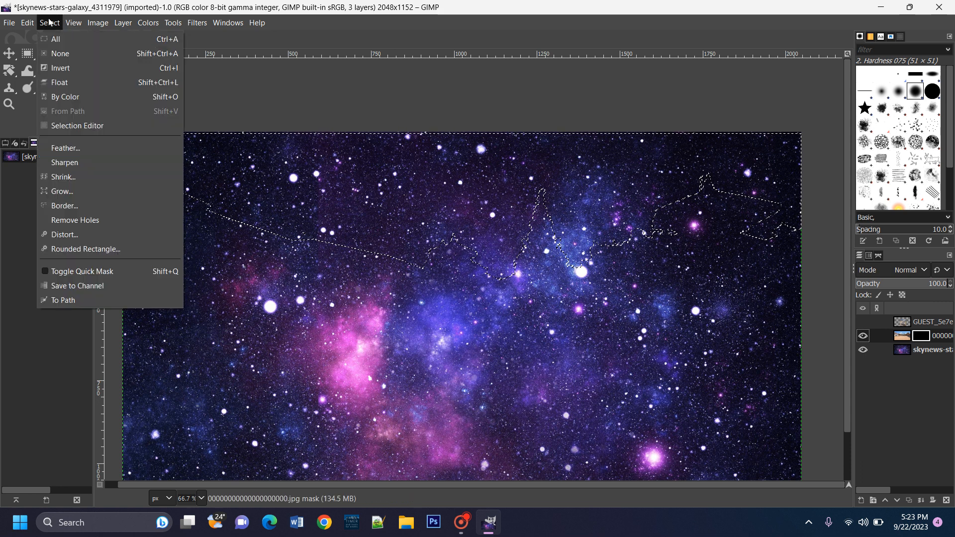
click(71, 70)
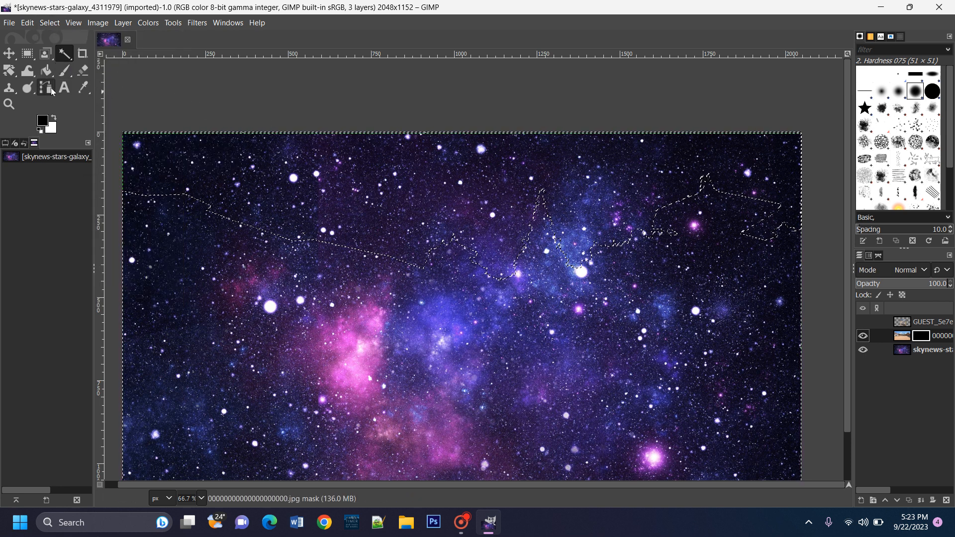
Paint white on the mask with the Paintbrush to reveal part of the white building and the pavement below it.
click(66, 72)
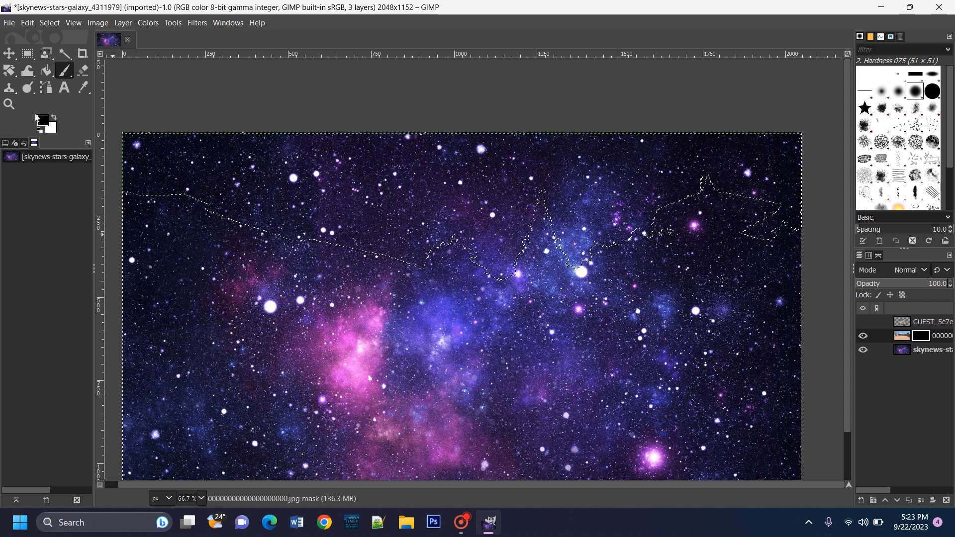
click(53, 118)
mouse_move(151, 249)
mouse_down()
mouse_move(186, 228)
mouse_move(226, 231)
mouse_move(199, 343)
mouse_move(163, 370)
mouse_move(194, 209)
mouse_move(140, 318)
mouse_move(170, 365)
mouse_move(161, 323)
mouse_move(136, 407)
mouse_move(172, 182)
mouse_move(195, 343)
mouse_move(225, 251)
mouse_up()
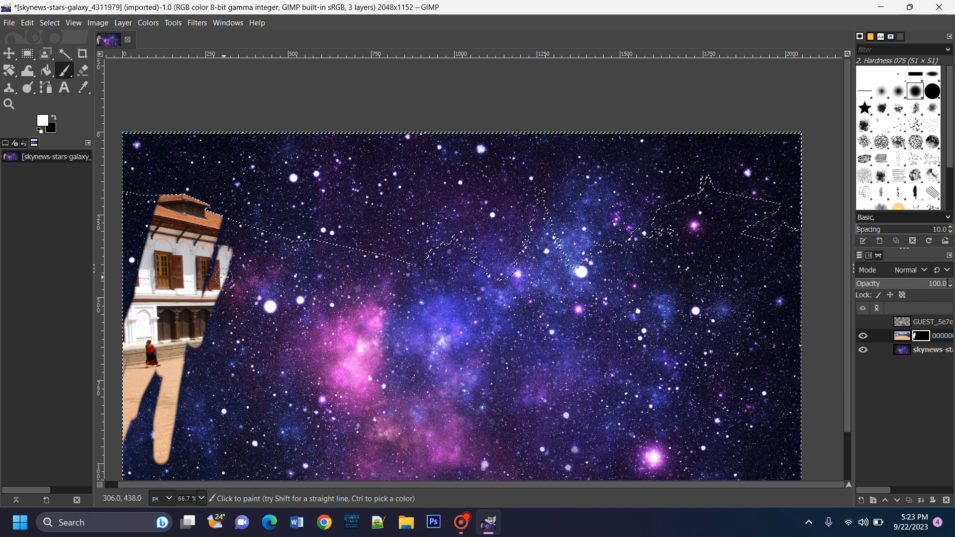
Enlarge the brush considerably and paint the mask white over all remaining buildings, people and pavement below the sky.
key(bracketright)
key(bracketright)
key(bracketright)
key(bracketright)
key(bracketright)
key(bracketright)
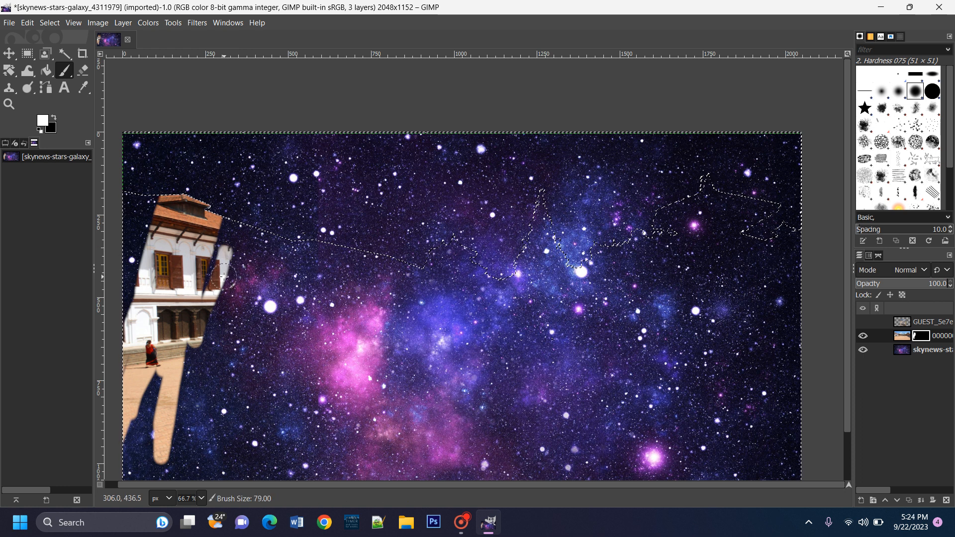
key(bracketright)
key(bracketright)
key(bracketright)
key(bracketright)
key(bracketright)
key(bracketright)
key(bracketright)
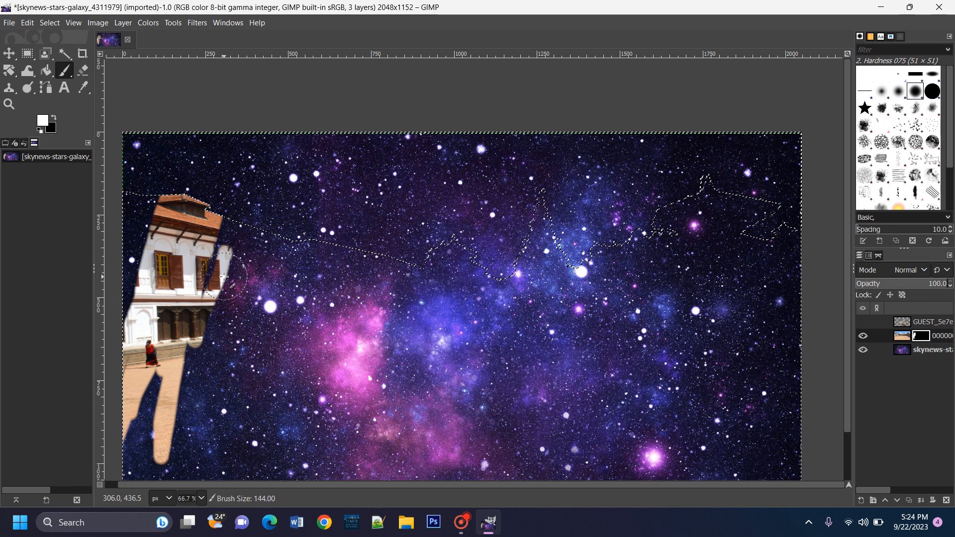
key(bracketright)
key(bracketright)
key(bracketright)
key(bracketright)
key(bracketright)
key(bracketright)
key(bracketright)
key(bracketright)
key(bracketright)
key(bracketright)
key(bracketright)
key(bracketright)
key(bracketright)
key(bracketright)
key(bracketright)
key(bracketright)
key(bracketright)
key(bracketright)
key(bracketright)
key(bracketright)
key(bracketright)
key(bracketright)
mouse_move(224, 264)
mouse_down()
mouse_move(169, 230)
mouse_move(200, 232)
mouse_move(122, 264)
mouse_move(124, 437)
mouse_move(169, 388)
mouse_move(93, 457)
mouse_move(278, 279)
mouse_move(209, 438)
mouse_move(348, 309)
mouse_move(377, 240)
mouse_move(440, 291)
mouse_move(470, 284)
mouse_move(607, 149)
mouse_move(375, 450)
mouse_move(567, 278)
mouse_move(447, 438)
mouse_move(587, 348)
mouse_move(527, 360)
mouse_up()
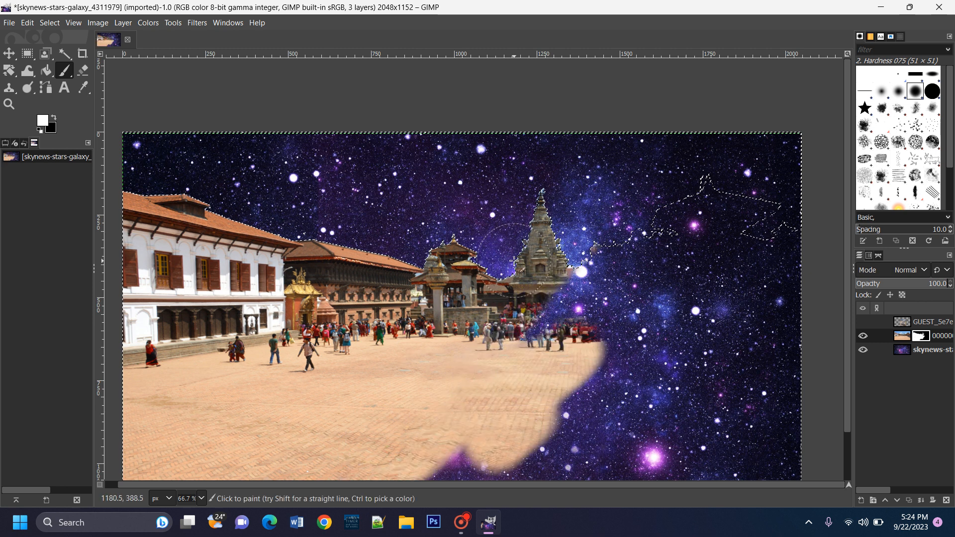
scroll(513, 262, down, 1)
mouse_move(547, 326)
mouse_down()
mouse_move(600, 237)
mouse_move(458, 379)
mouse_move(719, 203)
mouse_move(768, 182)
mouse_move(585, 387)
mouse_move(735, 273)
mouse_move(674, 304)
mouse_move(739, 267)
mouse_move(759, 318)
mouse_move(592, 428)
mouse_move(438, 427)
mouse_move(781, 413)
mouse_move(758, 419)
mouse_move(728, 348)
mouse_move(760, 293)
mouse_up()
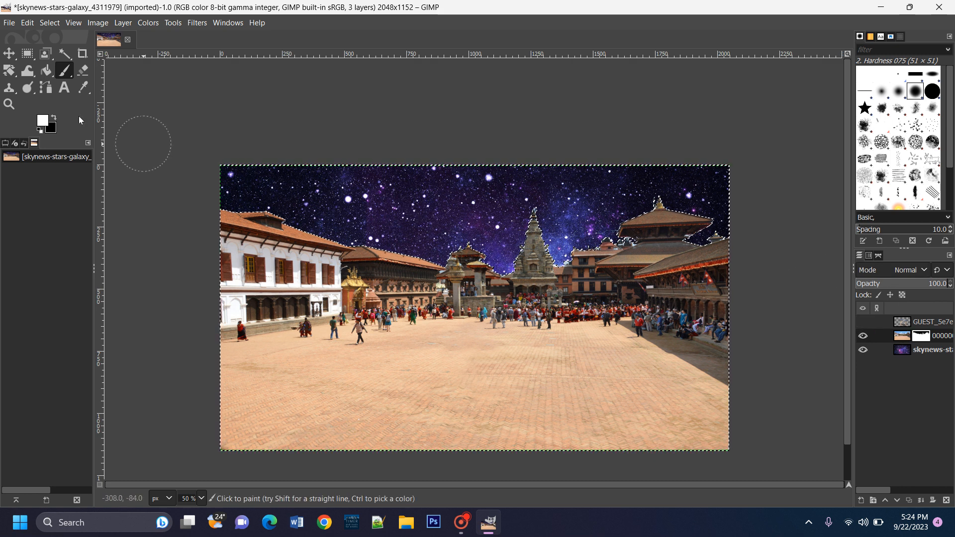
Clear the selection, then show the metal sculpture layer and make it the active layer.
click(55, 26)
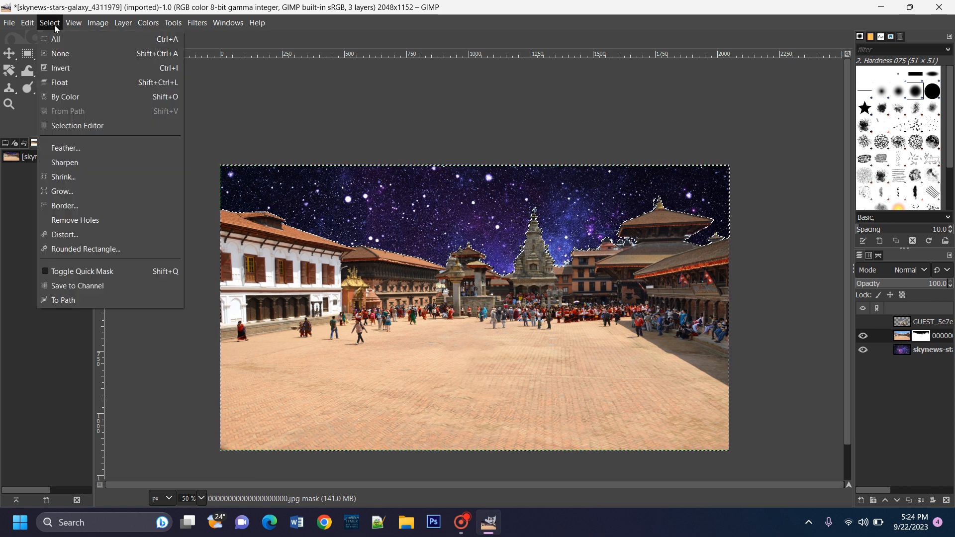
click(60, 54)
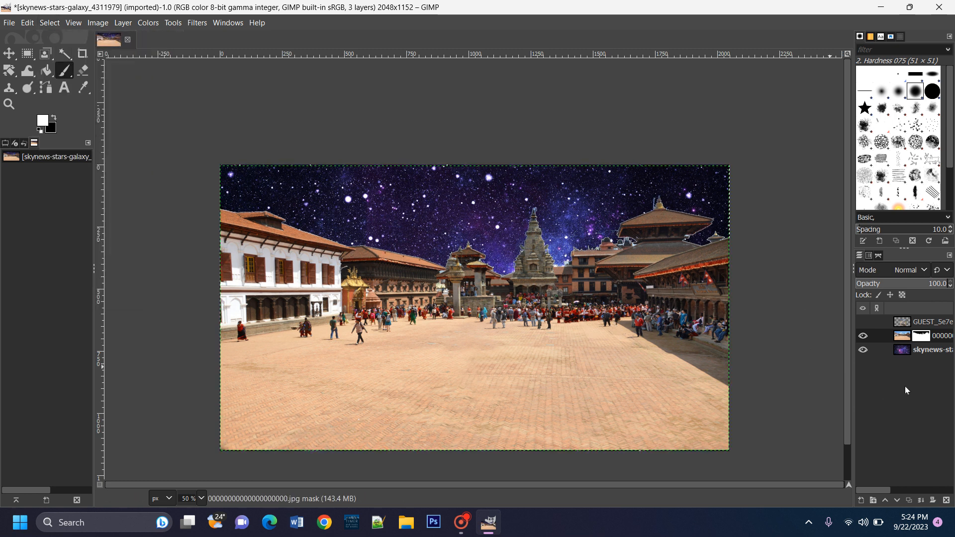
click(864, 323)
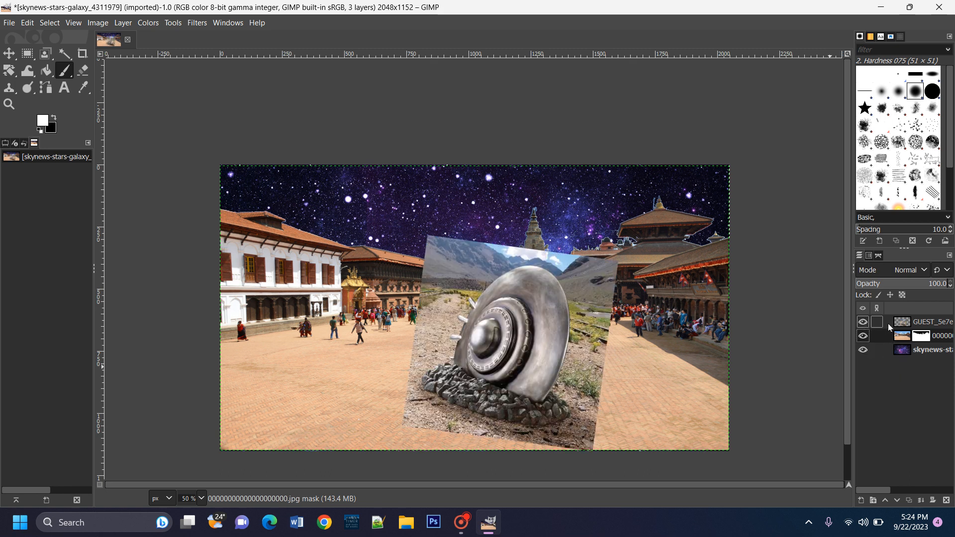
click(940, 326)
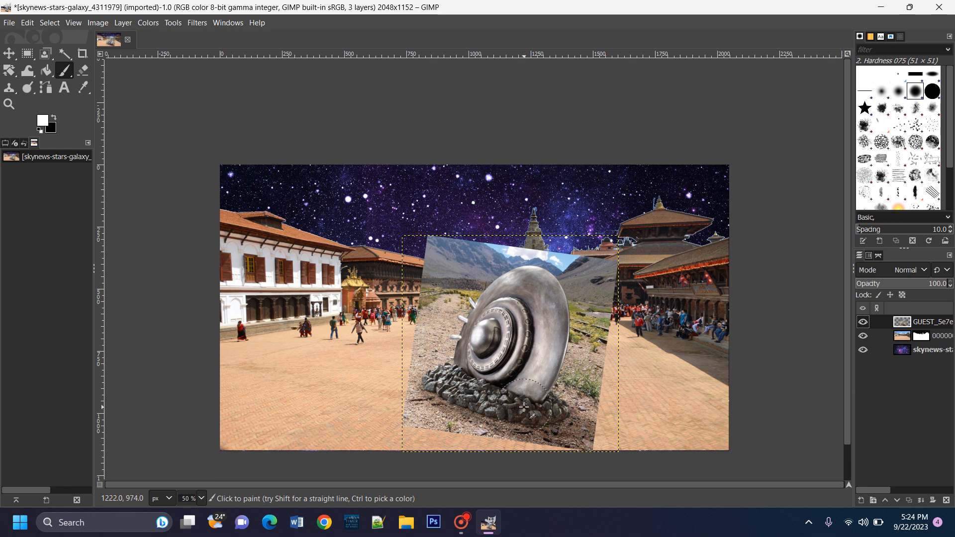
scroll(524, 407, up, 3)
scroll(524, 407, down, 1)
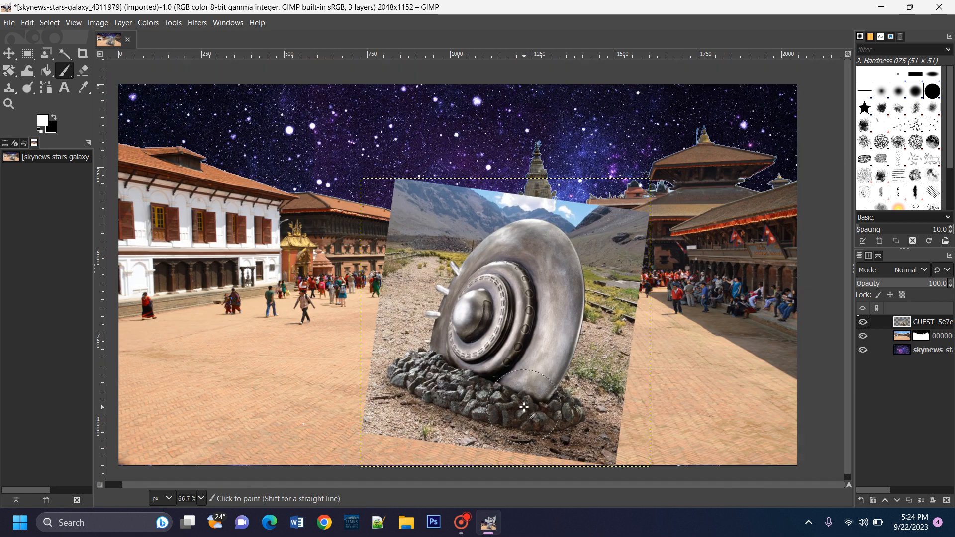
scroll(524, 407, up, 2)
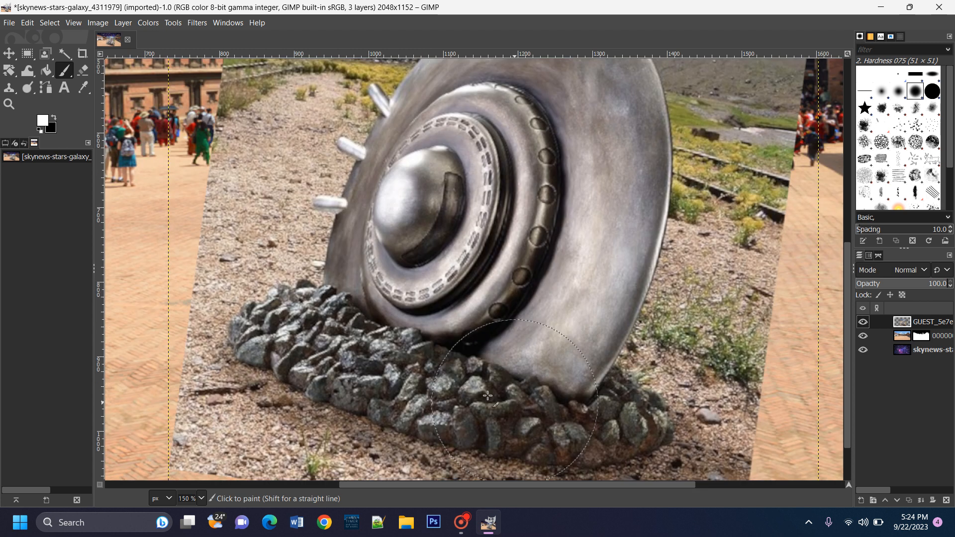
scroll(487, 395, down, 1)
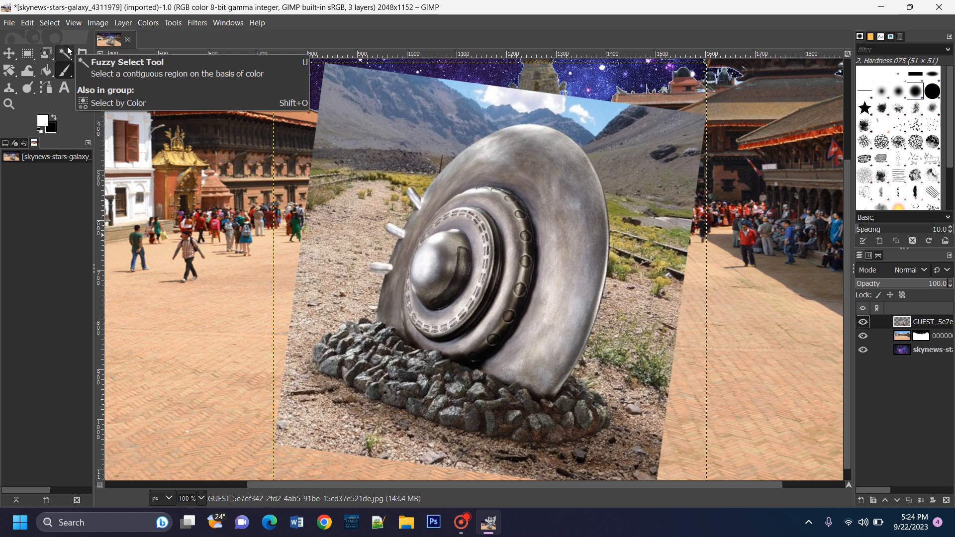
drag(68, 50, 87, 70)
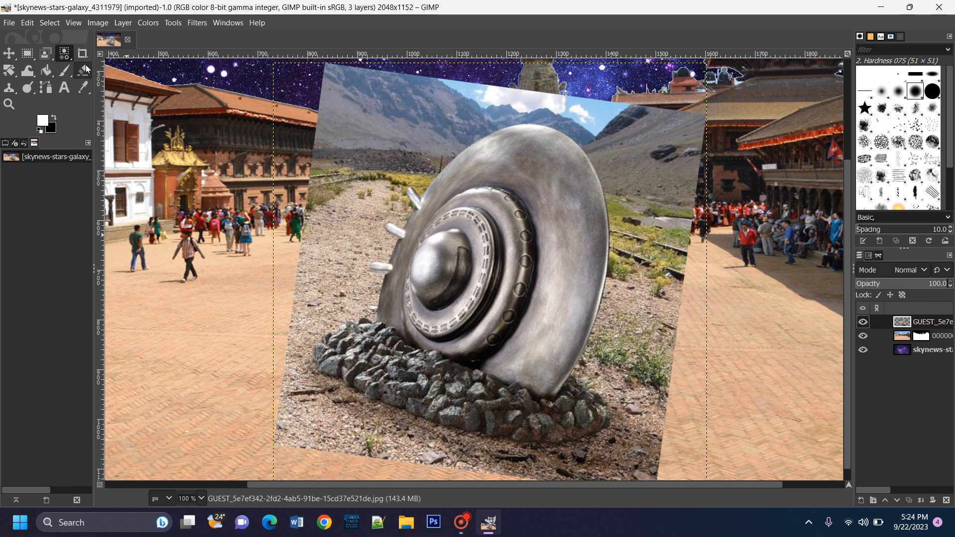
click(360, 238)
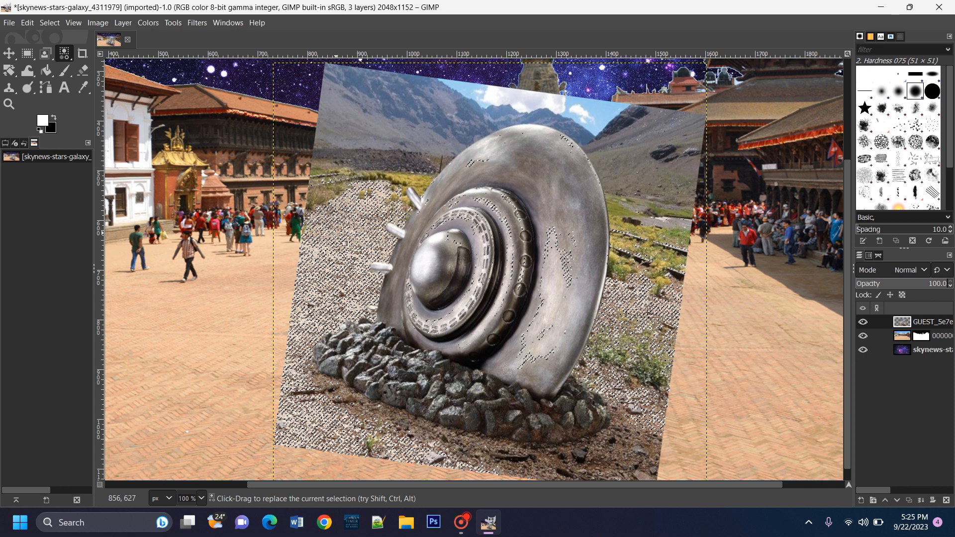
shift+click(307, 254)
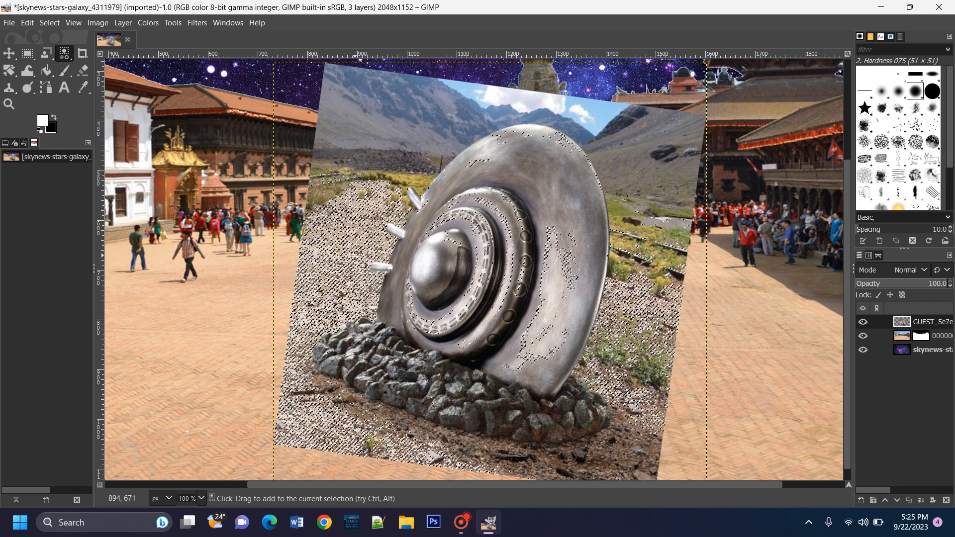
shift+click(352, 288)
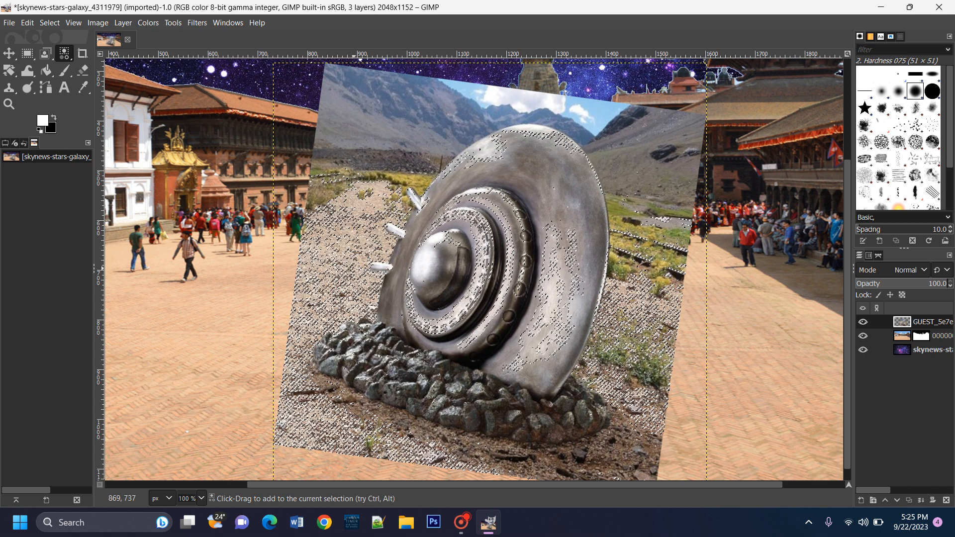
shift+click(388, 155)
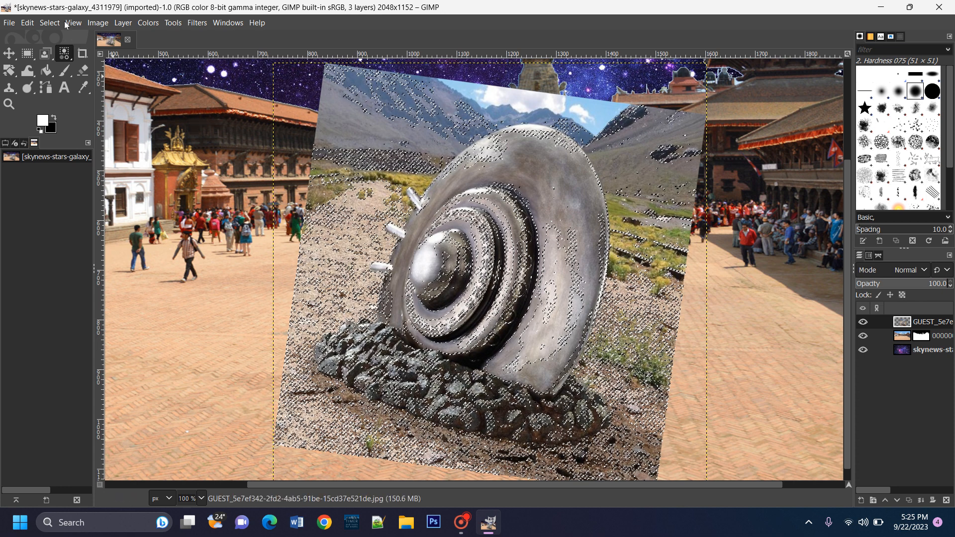
click(50, 22)
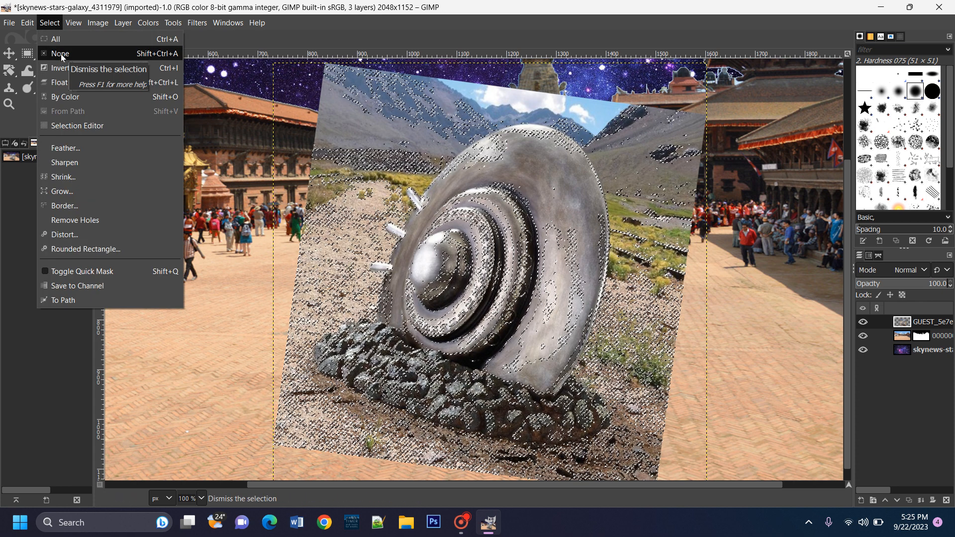
click(59, 53)
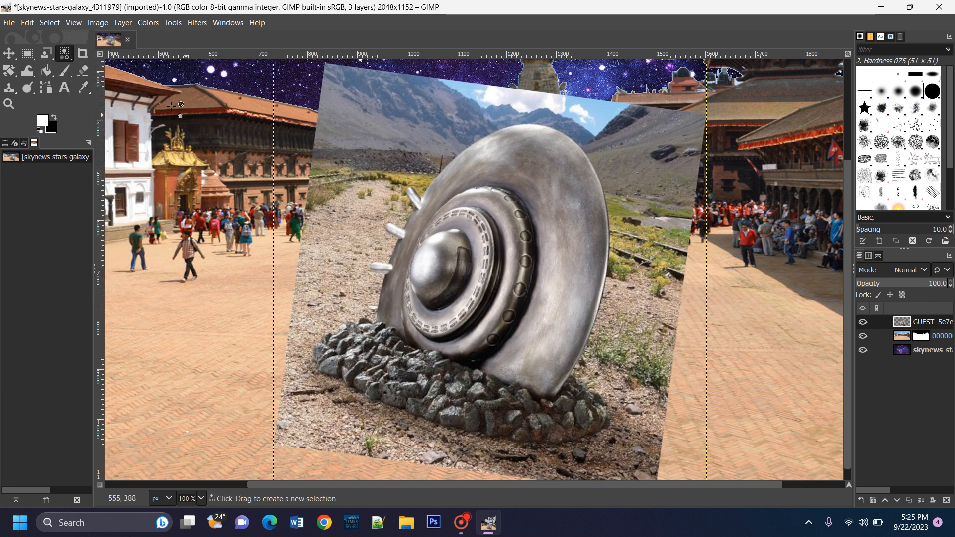
Start a path with the Paths tool at the rocks and place anchors up the metal disc's lower right rim.
click(49, 90)
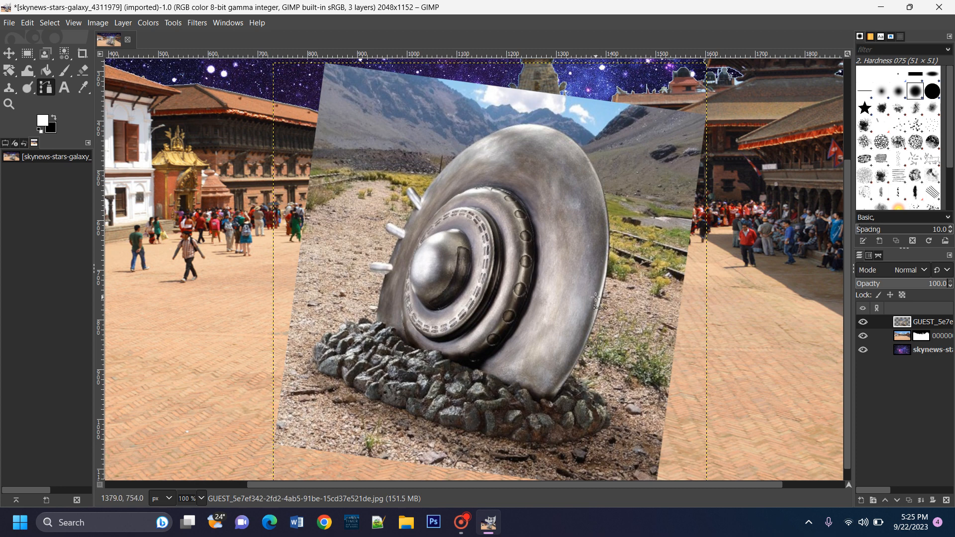
scroll(597, 300, up, 4)
scroll(355, 304, down, 3)
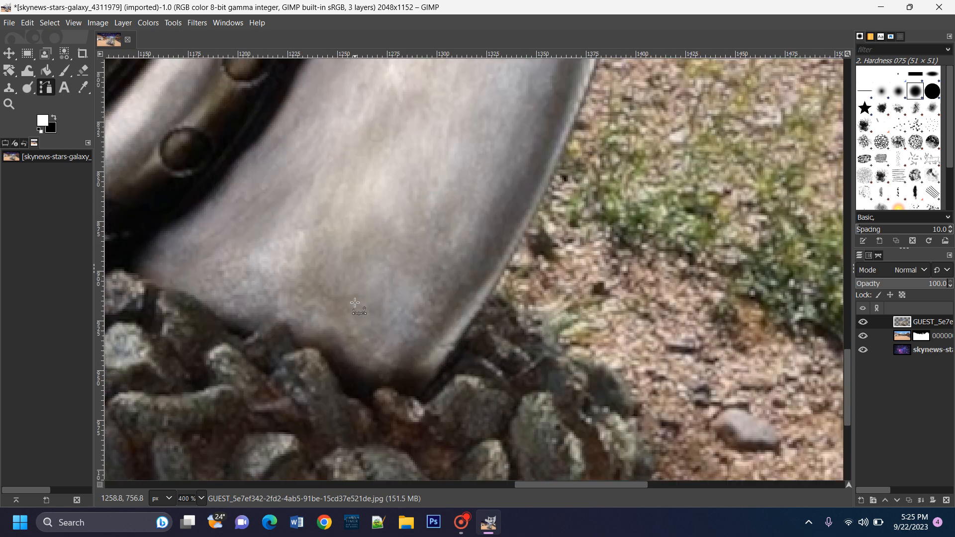
scroll(356, 303, up, 3)
scroll(356, 304, down, 3)
click(494, 289)
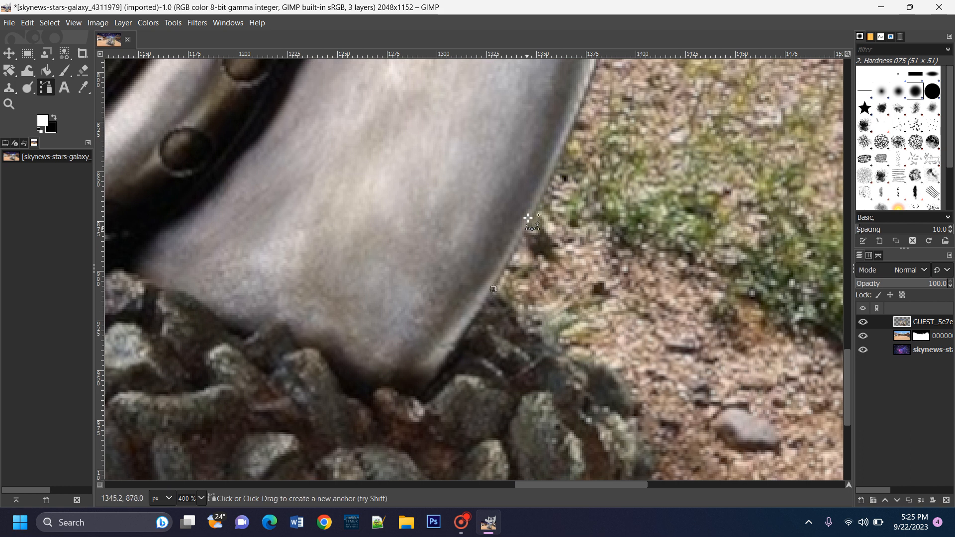
click(550, 180)
drag(654, 150, 528, 284)
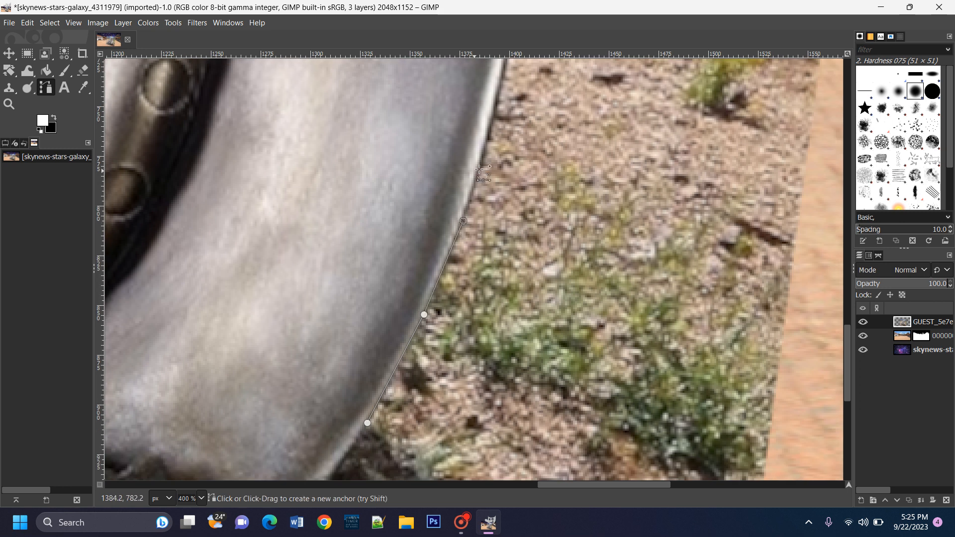
Continue the path up the disc's right rim to the railway tracks, bending the last segment to follow the edge.
drag(537, 150, 500, 164)
drag(508, 199, 523, 393)
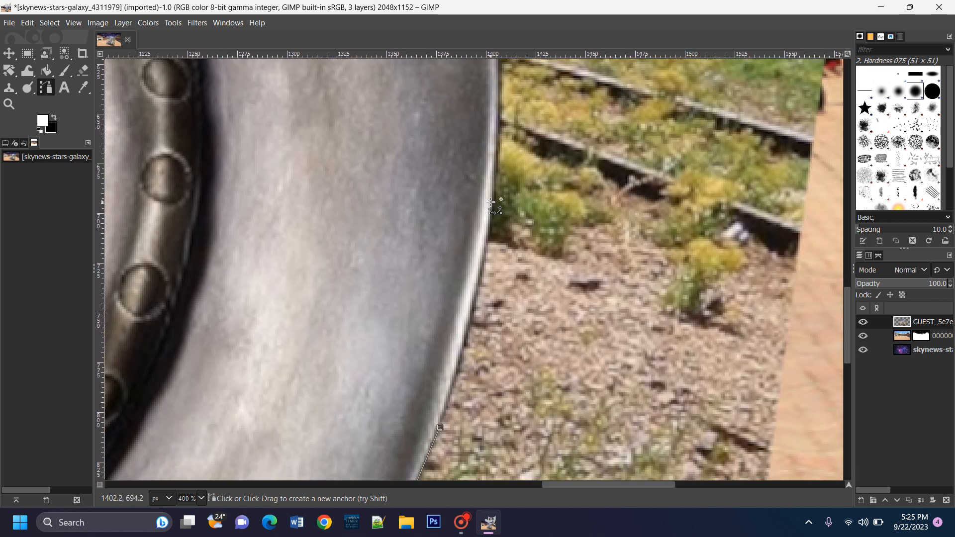
drag(491, 203, 492, 128)
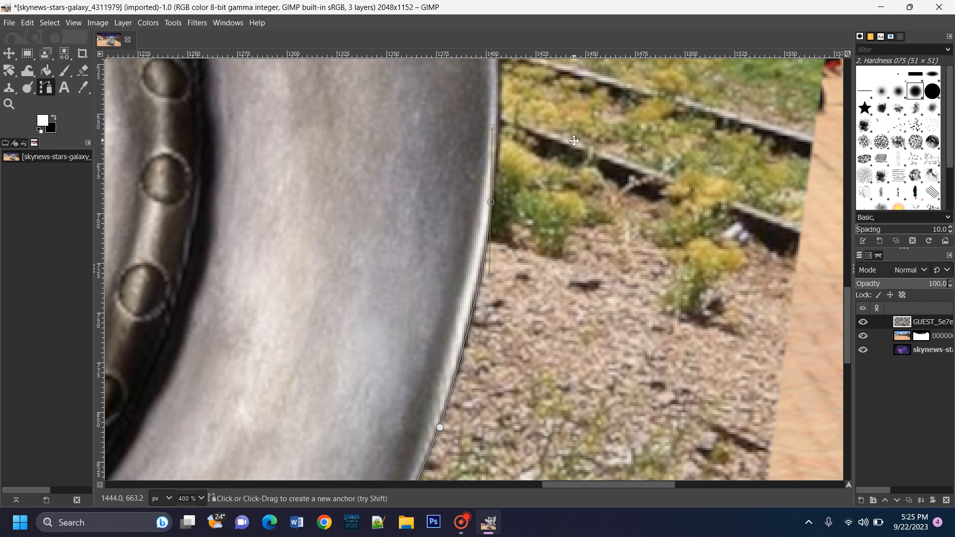
Extend the path with curved segments around the disc's upper right rim toward its highest point.
drag(574, 140, 551, 357)
scroll(551, 357, down, 2)
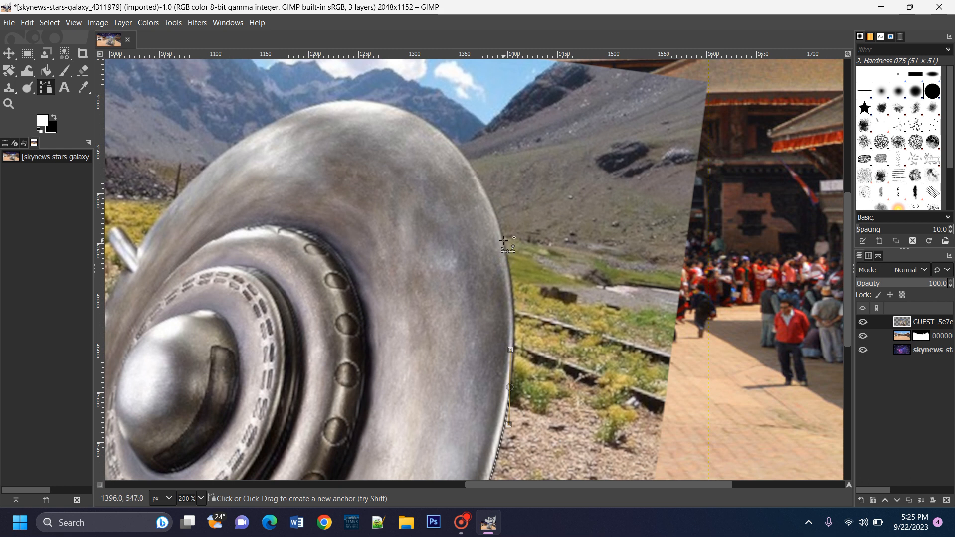
drag(503, 238, 483, 170)
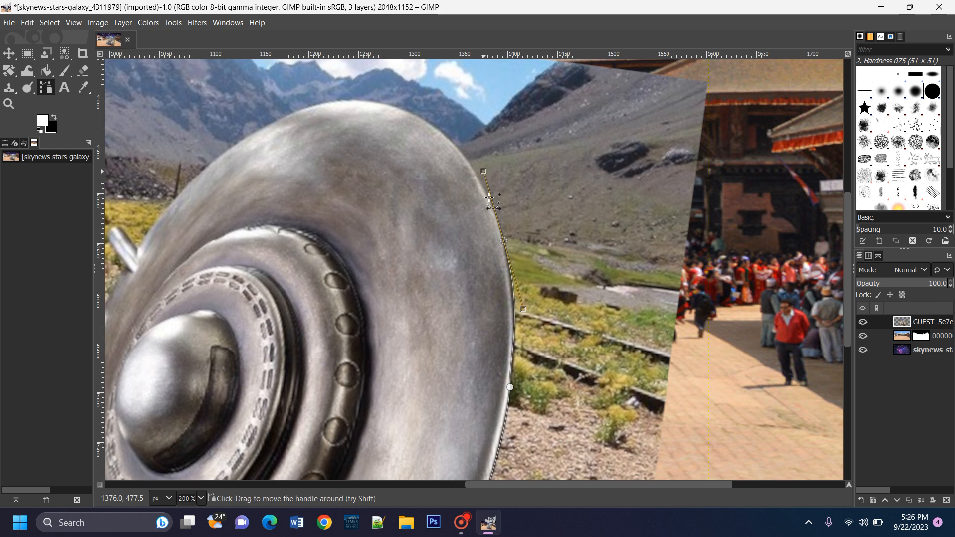
click(439, 130)
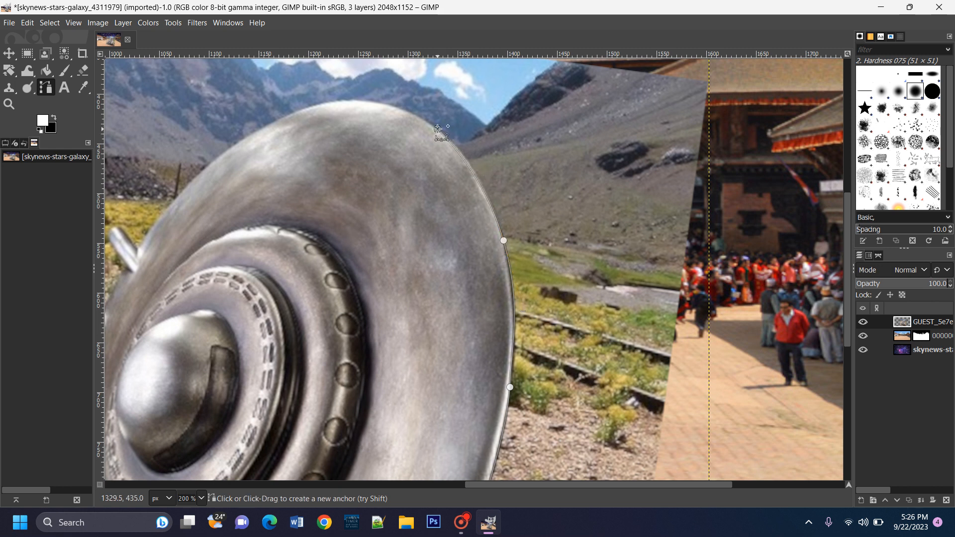
drag(439, 130, 425, 121)
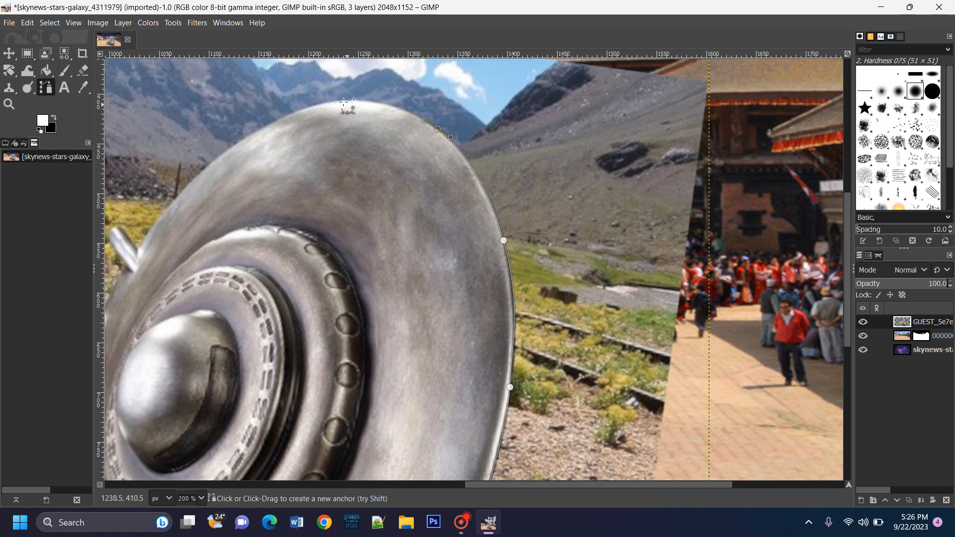
Continue the path with curved segments over the disc's highest point and down its upper left rim to the first metal prong.
drag(343, 102, 299, 108)
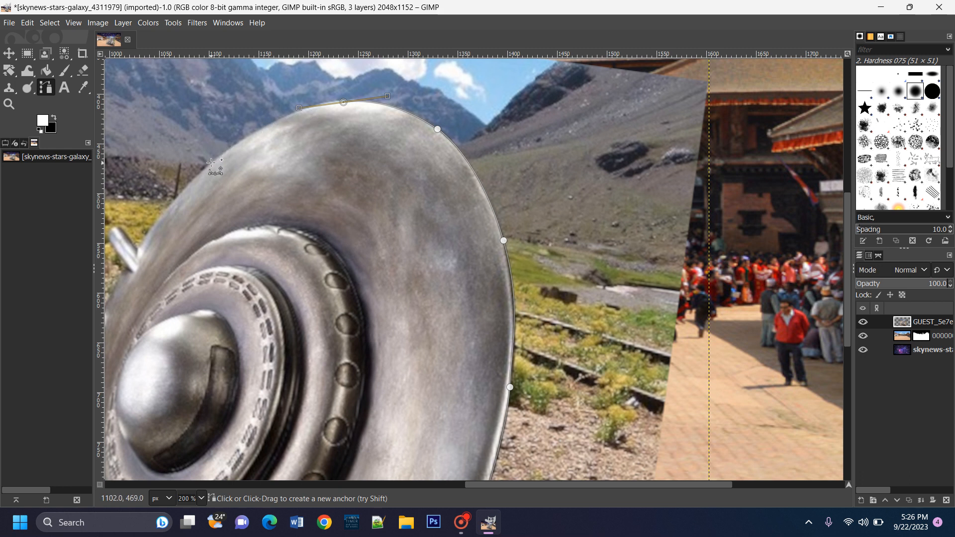
drag(208, 165, 144, 216)
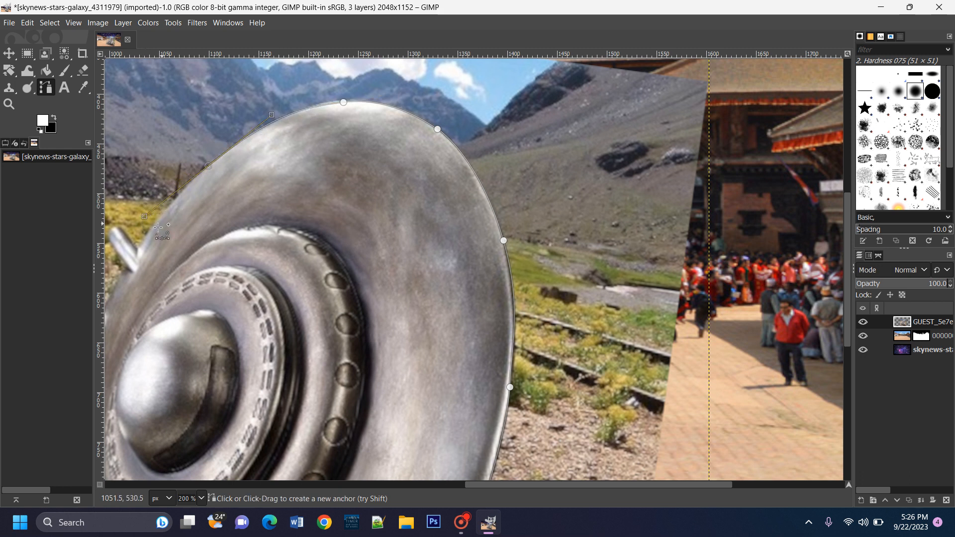
click(140, 252)
ctrl+scroll(163, 222, up, 2)
ctrl+scroll(162, 222, down, 2)
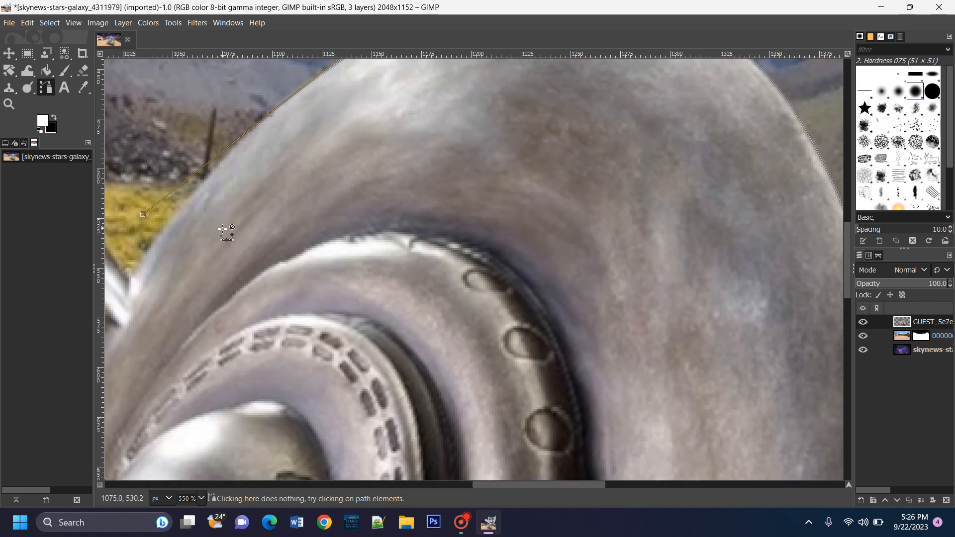
ctrl+scroll(153, 177, up, 2)
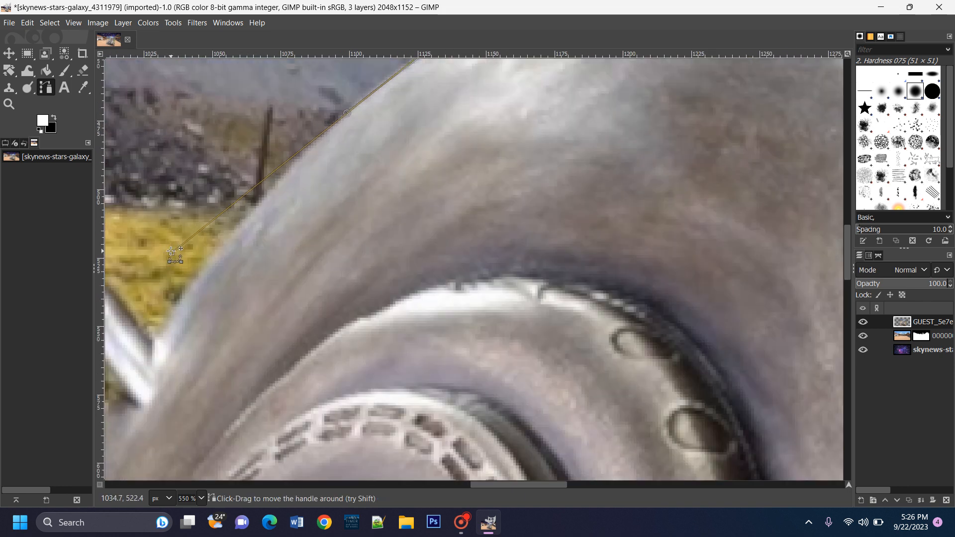
drag(173, 254, 275, 161)
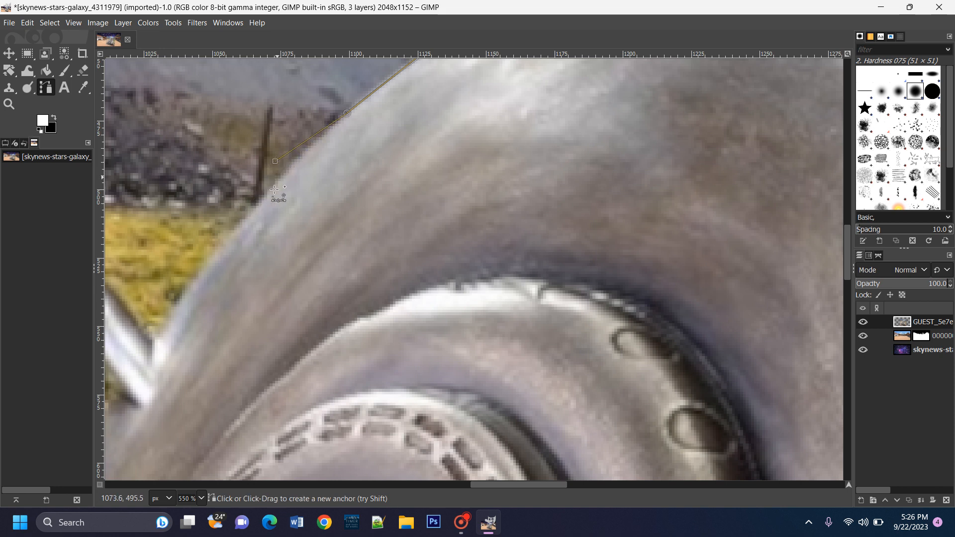
click(223, 247)
click(159, 332)
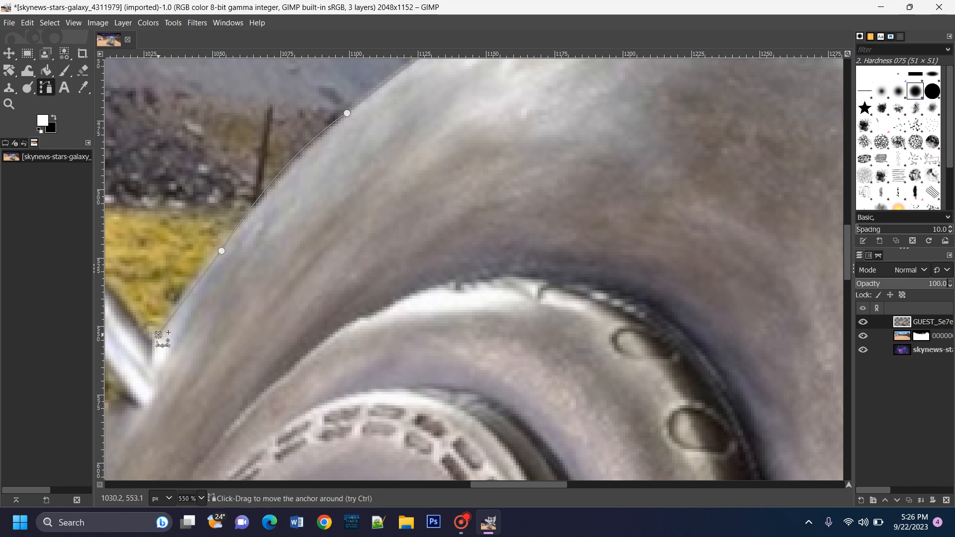
Outline the first metal prong with path anchors, from its upper base around the tip and back to the disc's rim.
drag(218, 343, 374, 305)
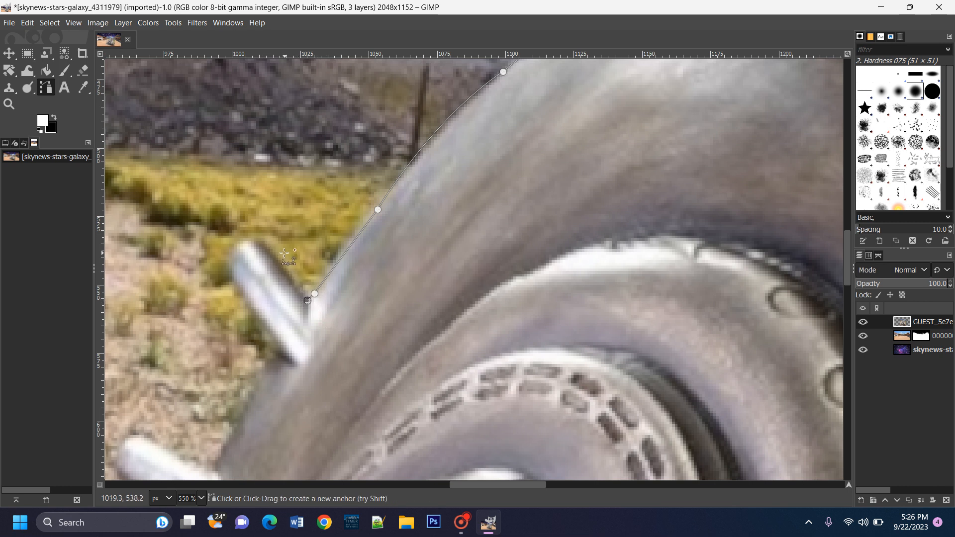
drag(262, 247, 237, 243)
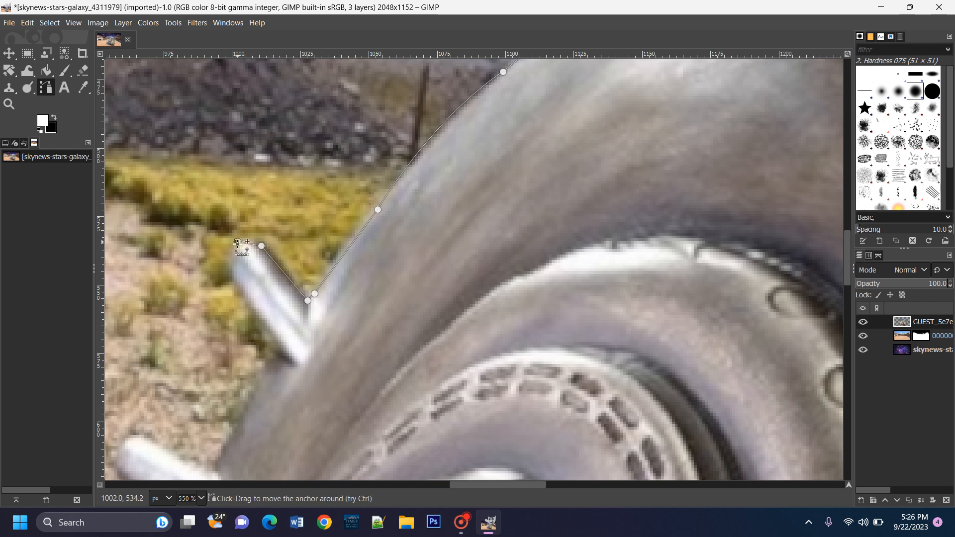
click(227, 270)
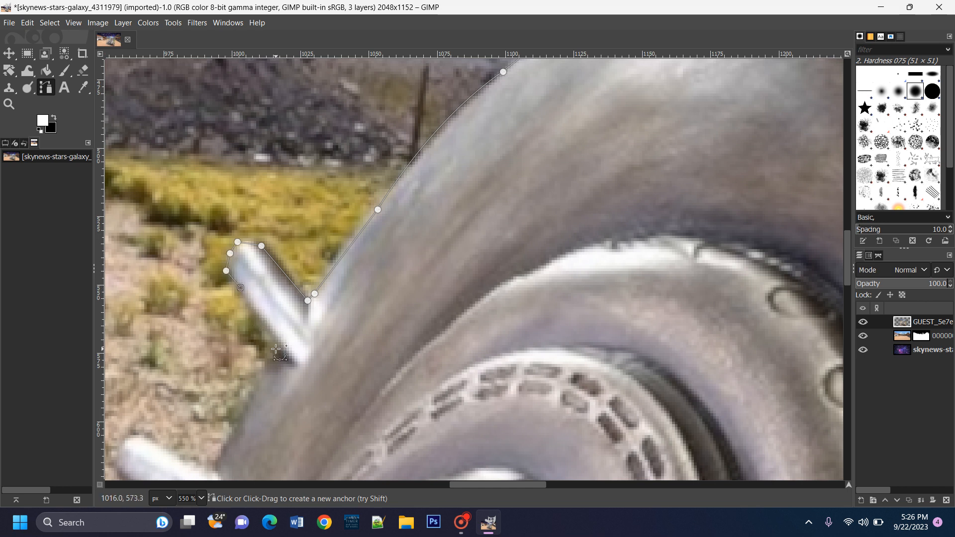
click(276, 349)
Extend the path down the disc's left rim and around the tip of the second metal prong.
drag(231, 423, 318, 253)
click(301, 301)
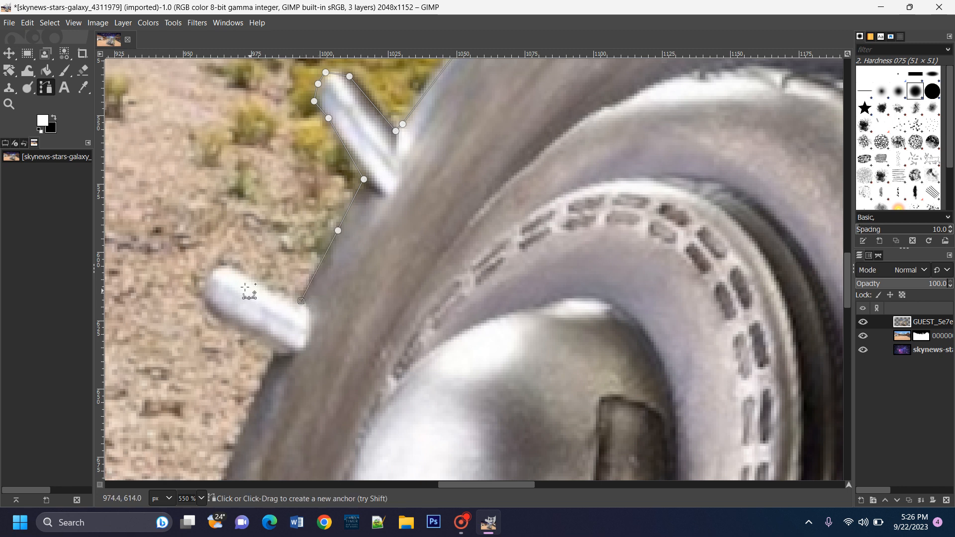
click(221, 266)
click(207, 274)
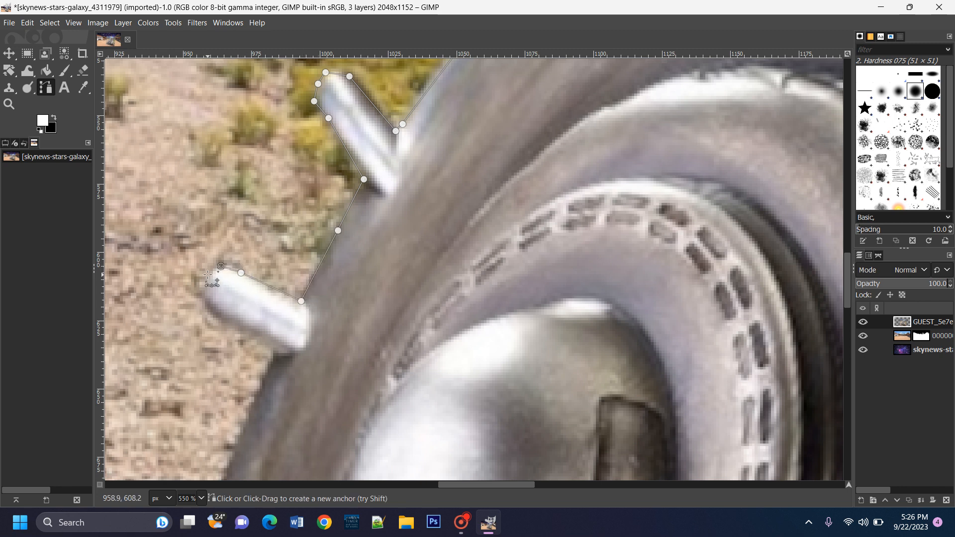
click(207, 300)
click(213, 315)
click(227, 326)
Run the path from the second prong's lower base down the rim and around the third metal prong.
scroll(276, 351, left, 4)
scroll(348, 309, down, 5)
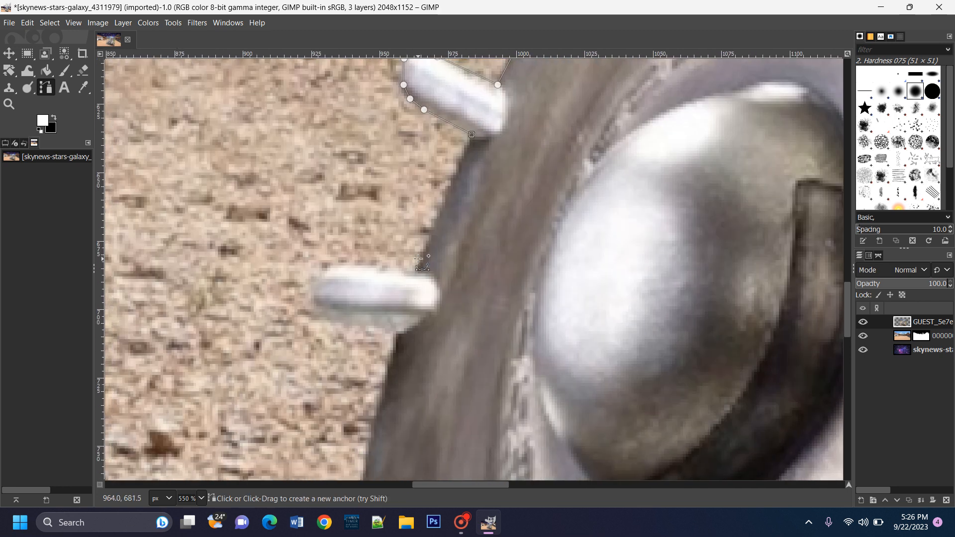
click(341, 262)
click(315, 296)
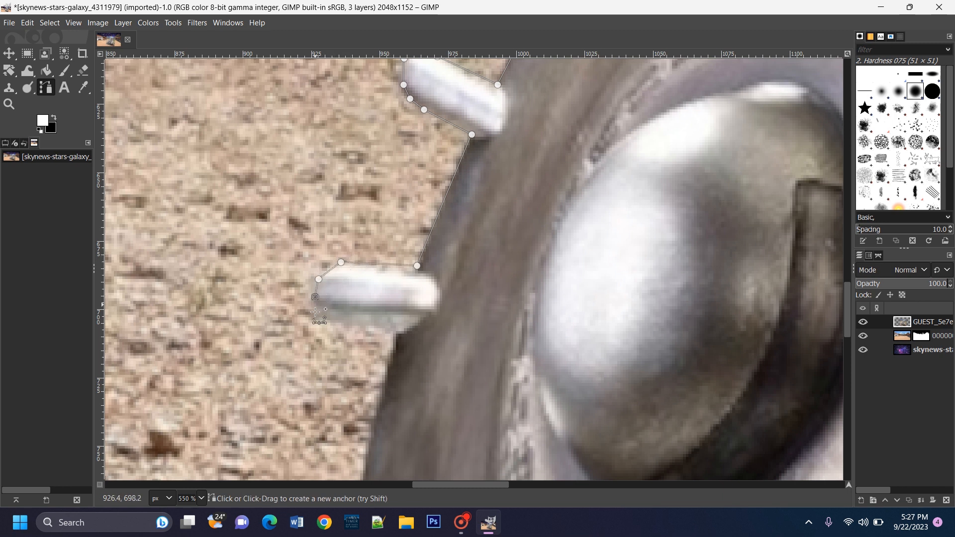
click(369, 329)
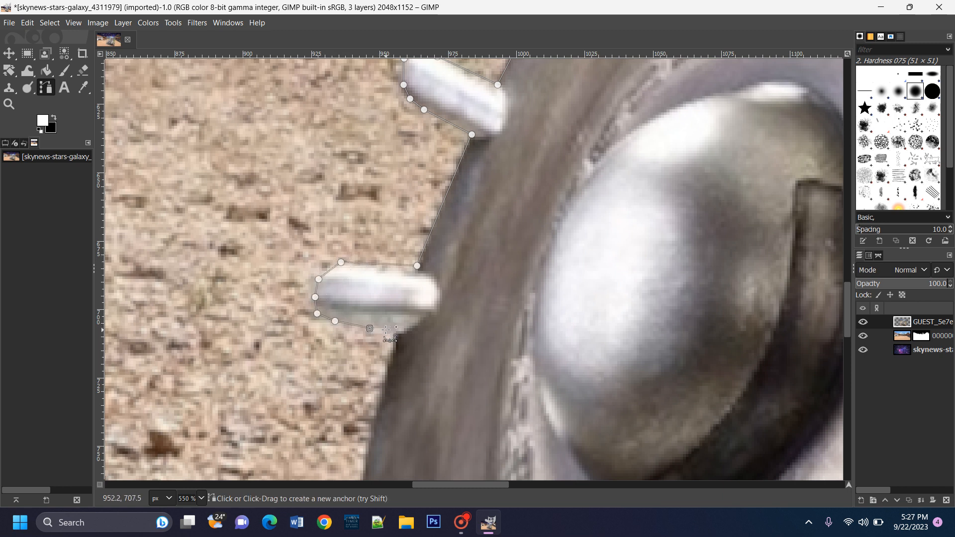
click(396, 332)
Continue the path down the disc's lower left rim to the rock pile and onto its first stones.
scroll(386, 247, down, 3)
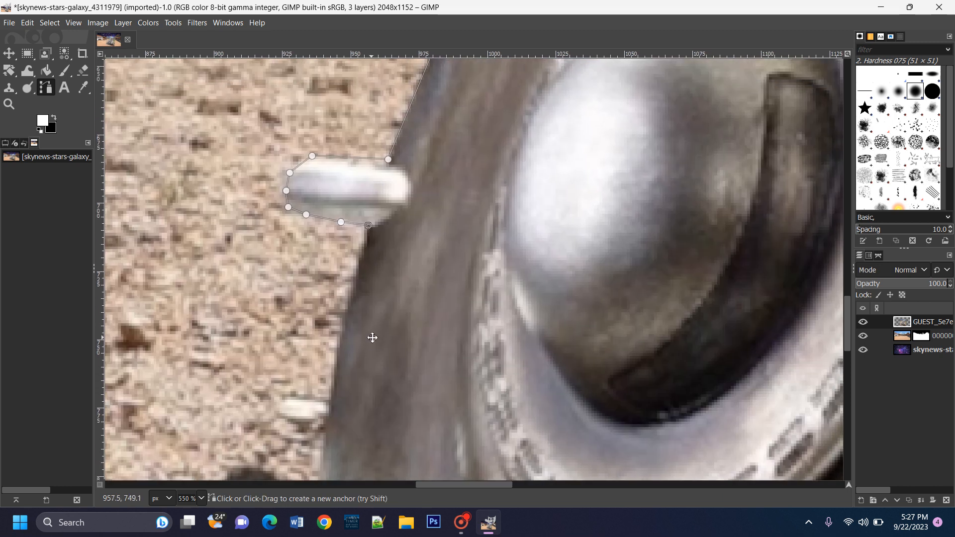
drag(373, 337, 446, 177)
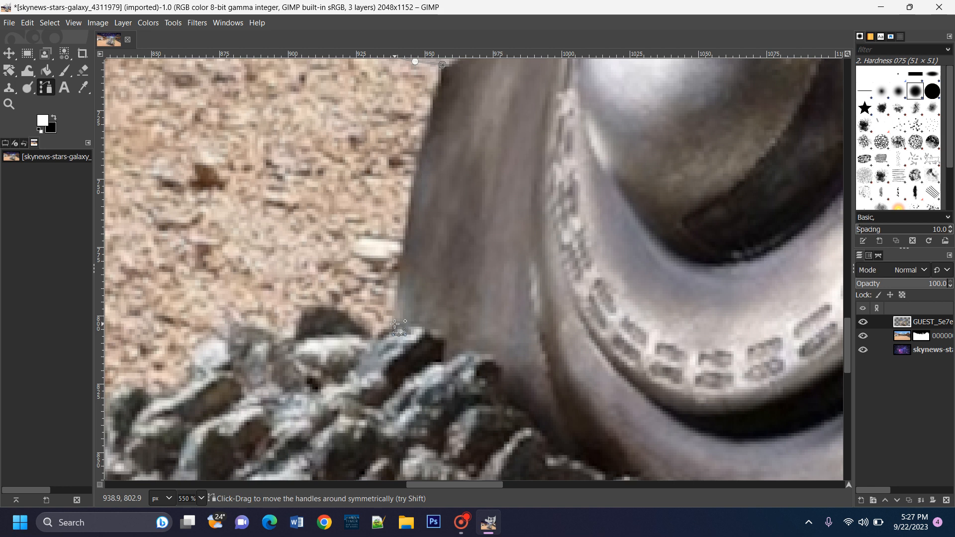
drag(395, 323, 383, 485)
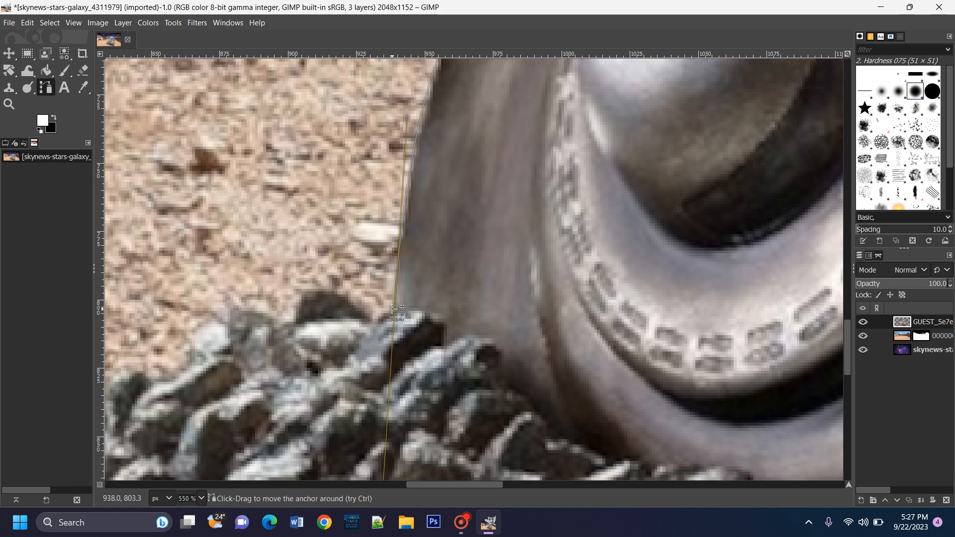
scroll(401, 406, down, 5)
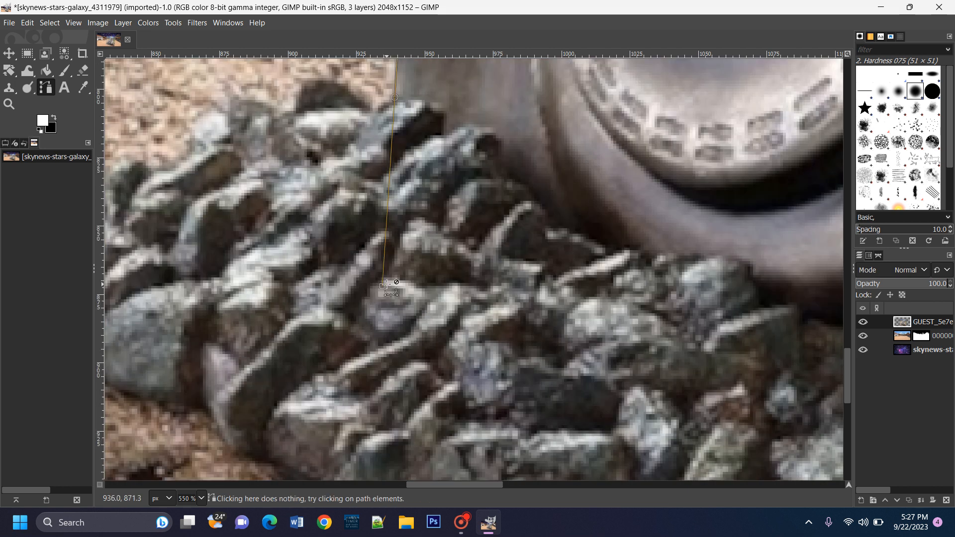
drag(383, 286, 378, 106)
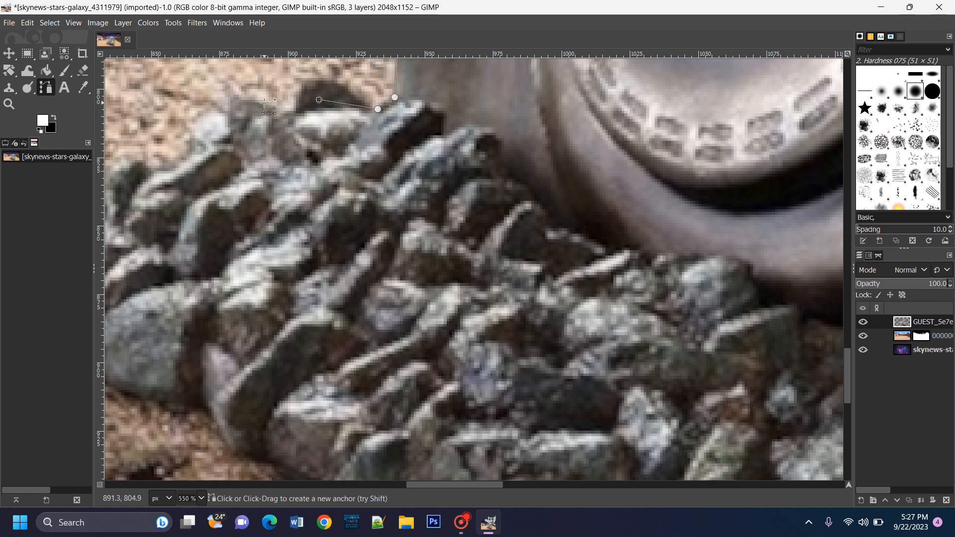
Place path anchors along the rock pile's upper left edge and down around its outermost left stones.
click(227, 119)
click(213, 164)
click(178, 171)
scroll(299, 204, left, 8)
click(364, 131)
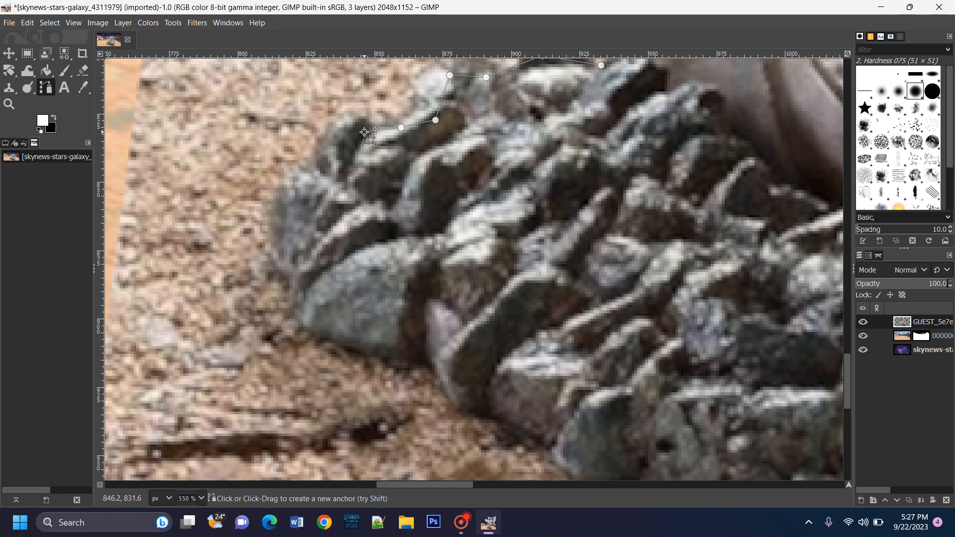
click(338, 164)
click(310, 156)
click(313, 186)
click(311, 230)
click(300, 235)
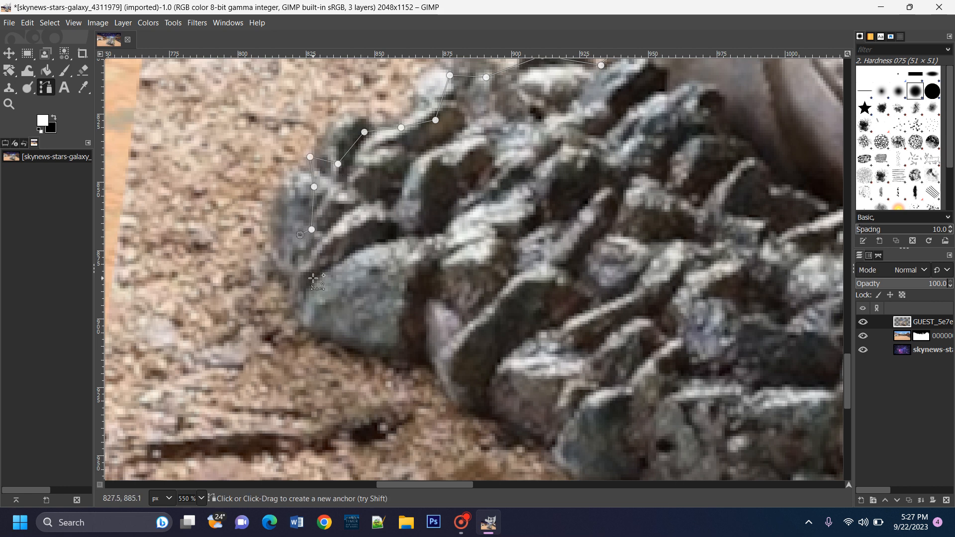
Trace the path around the large grey stone at the rock pile's lower left corner and past the pale pink stone.
click(313, 278)
click(329, 288)
click(312, 330)
click(370, 341)
click(401, 349)
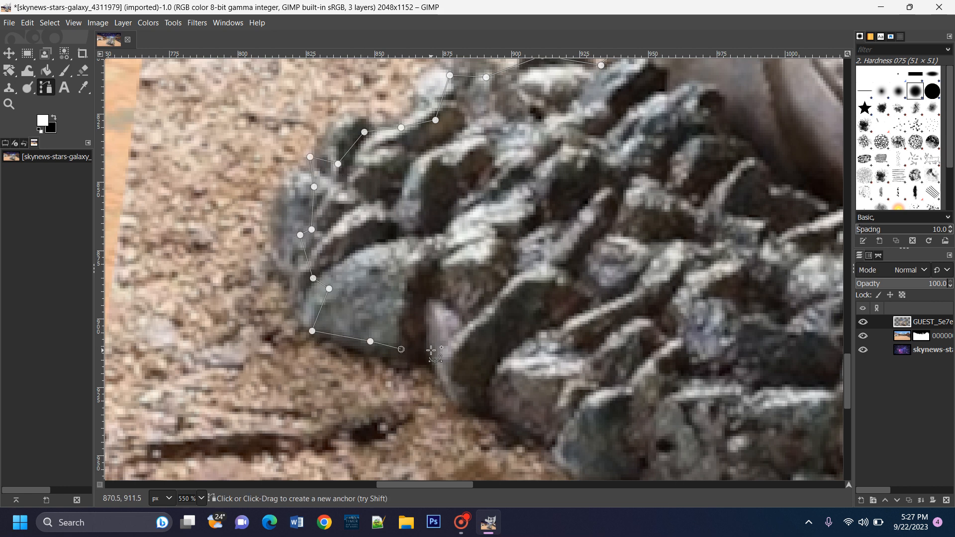
click(430, 351)
click(441, 369)
click(459, 387)
Extend the path along the rock pile's lower edge, across the white-topped stone to the next rounded grey stone.
scroll(462, 348, down, 3)
scroll(462, 348, right, 1)
scroll(446, 269, right, 1)
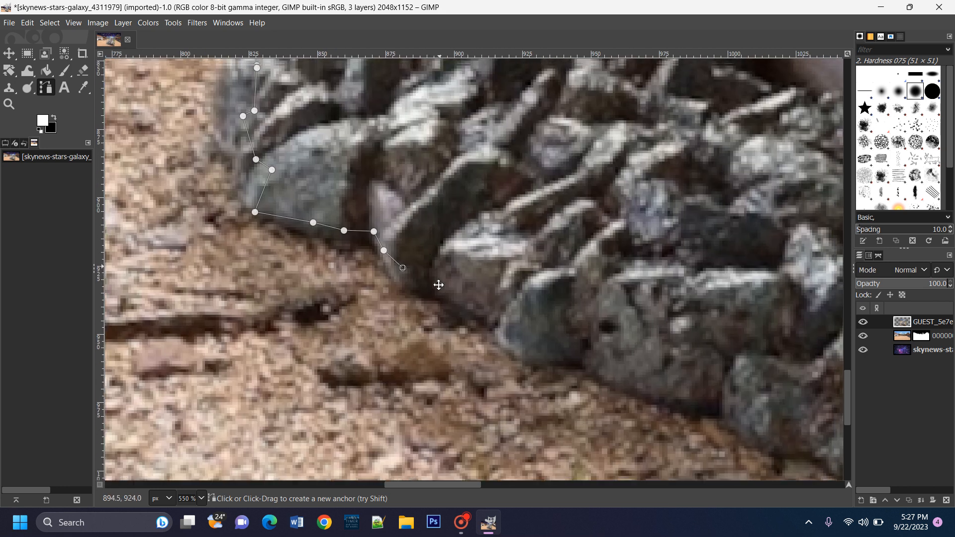
click(445, 291)
click(486, 264)
click(499, 309)
click(497, 311)
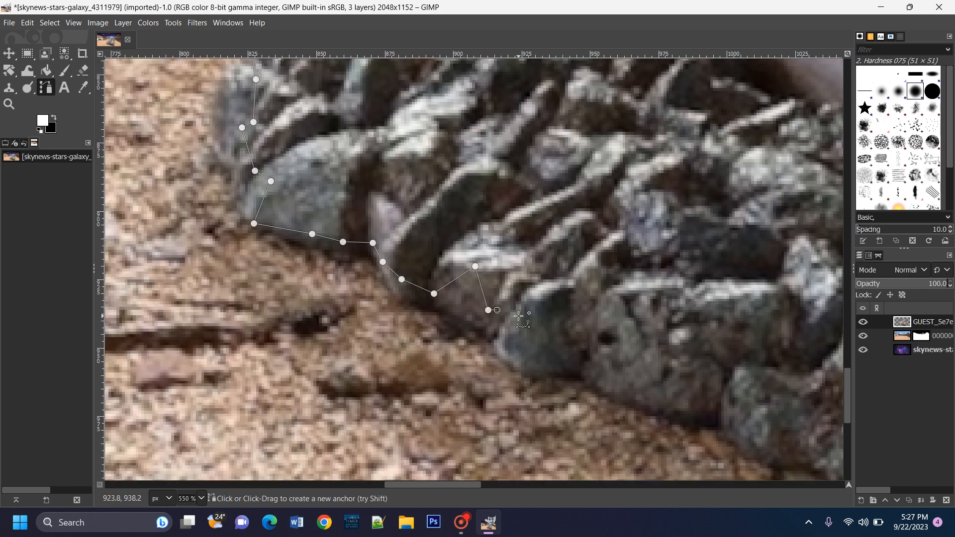
click(518, 316)
Carry the path across the rounded grey stone and along the base of the large stone with the dark hole.
drag(527, 329, 374, 255)
click(387, 263)
click(387, 281)
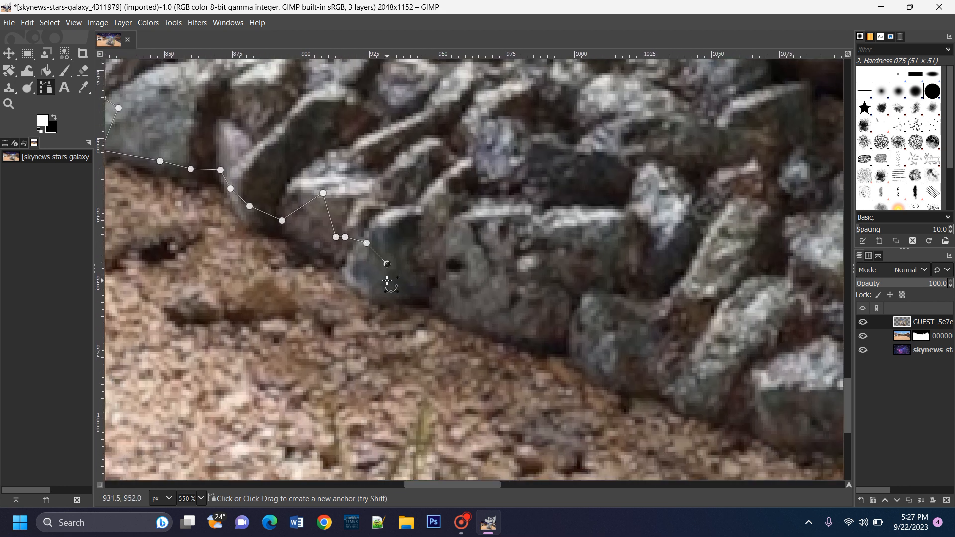
click(420, 280)
drag(464, 286, 397, 207)
click(401, 211)
click(404, 236)
click(468, 254)
click(498, 223)
click(521, 267)
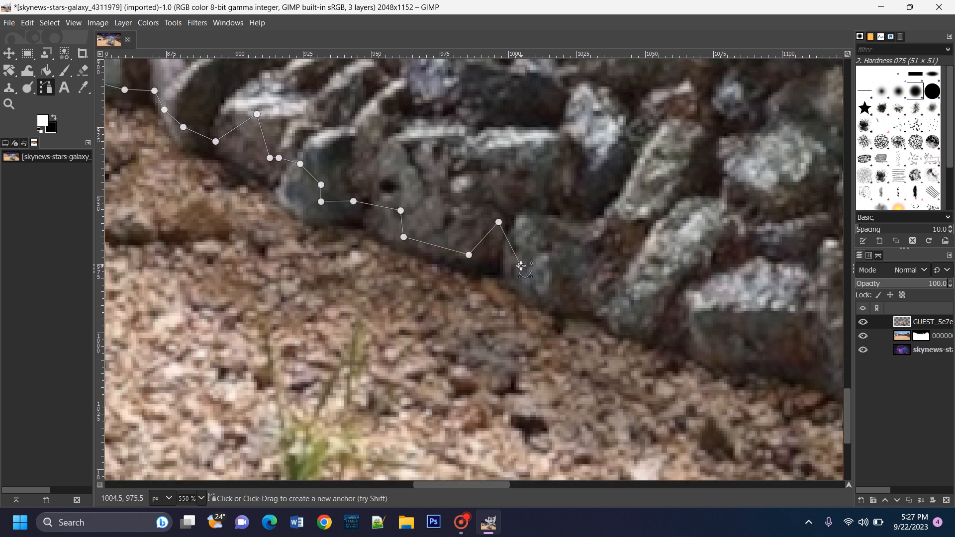
Continue the path along the rock pile's front edge and beneath the broad white-topped stone to the tall dark stone beside it.
drag(521, 267, 263, 133)
click(312, 119)
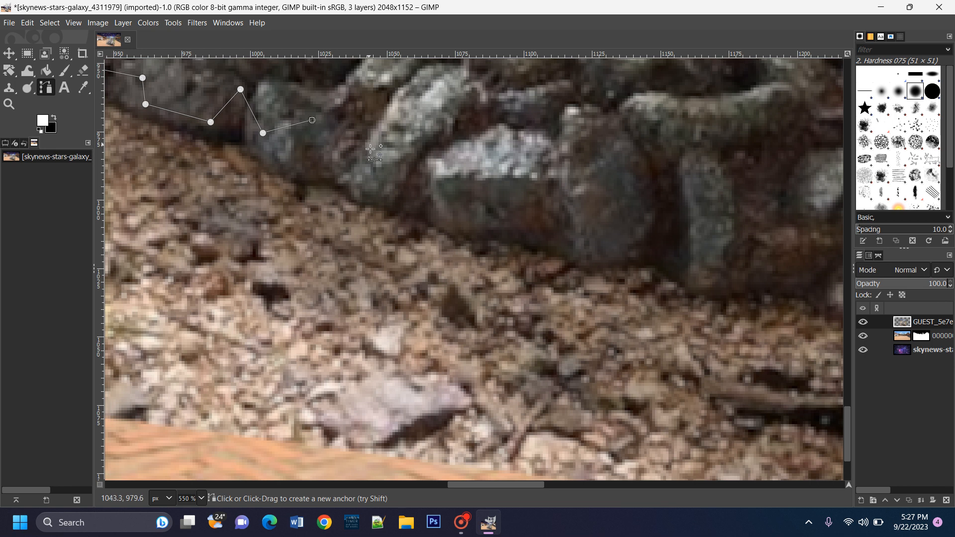
click(370, 149)
click(376, 177)
click(433, 180)
click(450, 187)
click(489, 221)
click(541, 216)
click(578, 186)
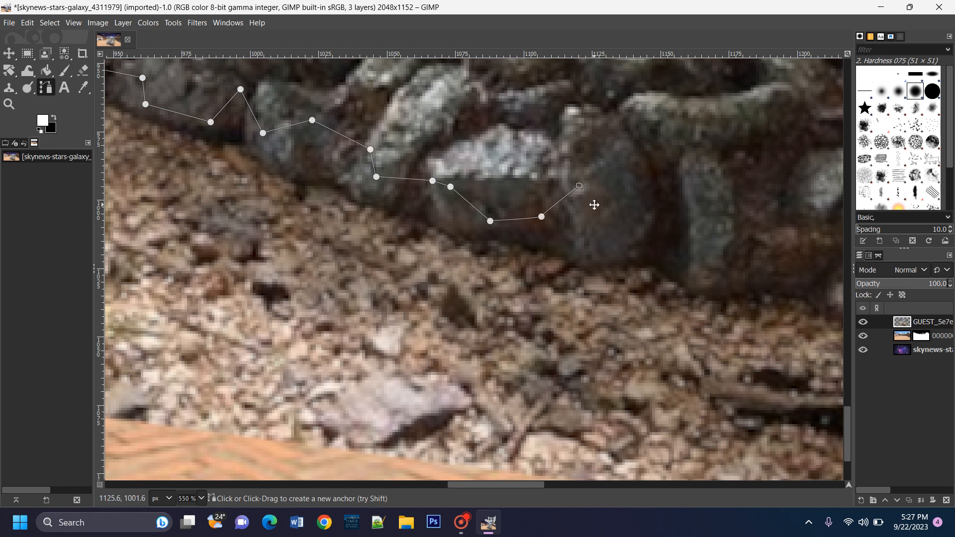
Extend the path down the tall dark stone and across the base of the narrow upright stone.
drag(592, 202, 404, 222)
click(401, 220)
click(429, 263)
click(469, 264)
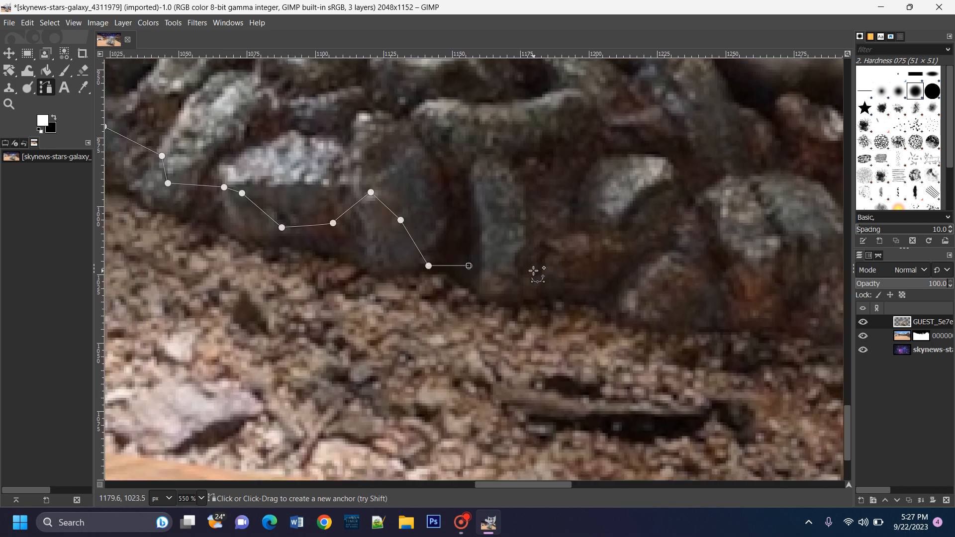
click(536, 269)
Place path anchors along the lower edge of the reddish stones near the middle of the rock pile's front.
drag(535, 270, 310, 238)
click(338, 222)
click(367, 230)
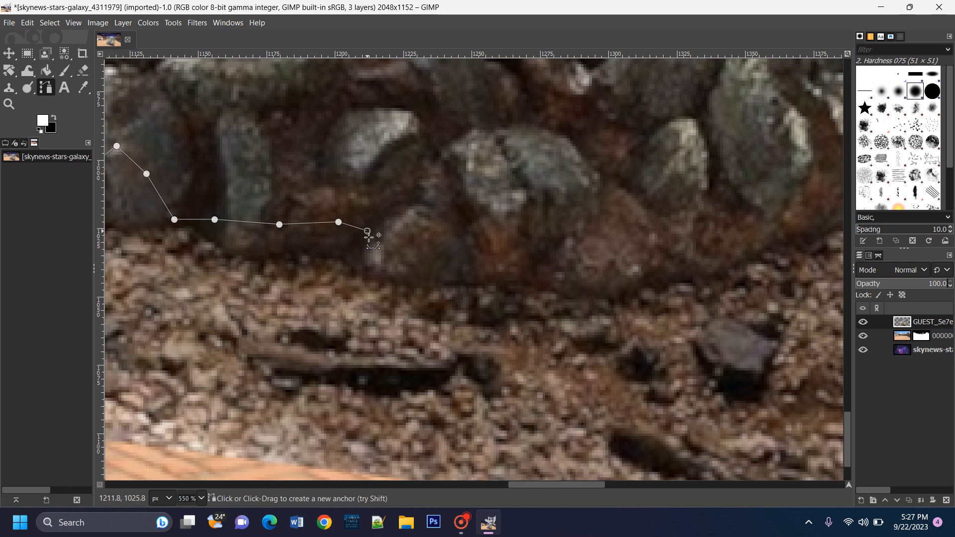
click(376, 267)
click(450, 268)
click(546, 272)
click(558, 213)
Trace the path along the rock pile's lower right edge and up around its right end.
drag(655, 240, 383, 279)
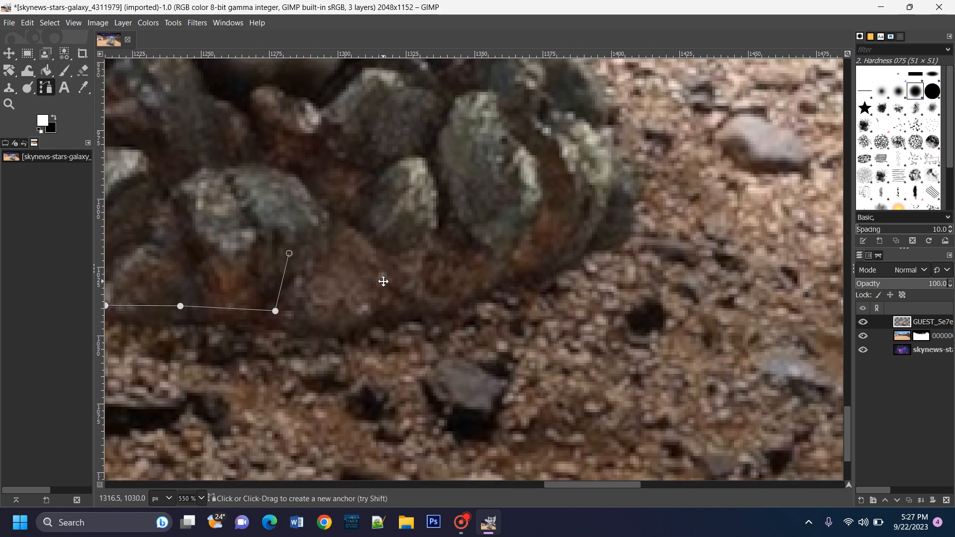
click(372, 287)
click(431, 306)
click(490, 278)
click(549, 255)
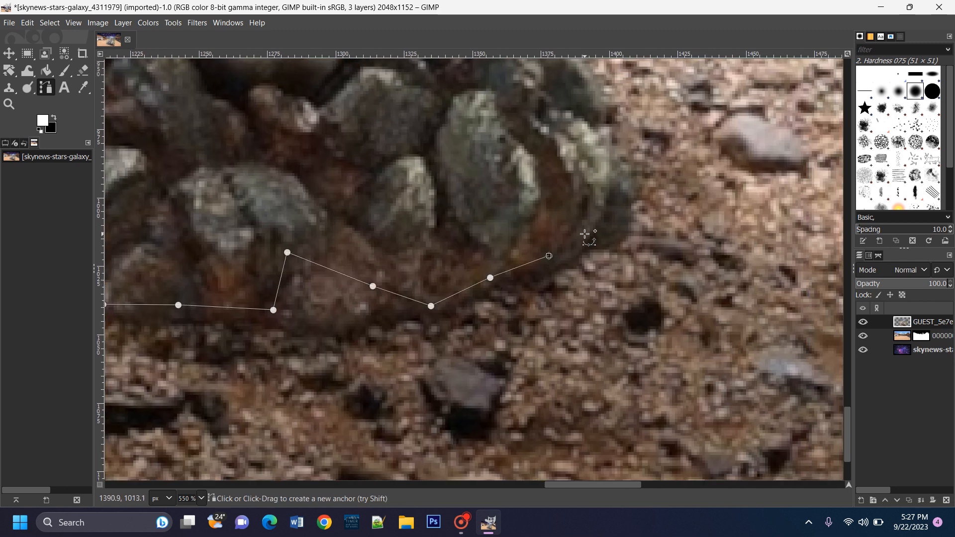
click(585, 233)
click(607, 184)
click(608, 149)
click(610, 141)
Continue the path up the outer edge of the rounded stones at the rock pile's right end.
drag(608, 144, 576, 327)
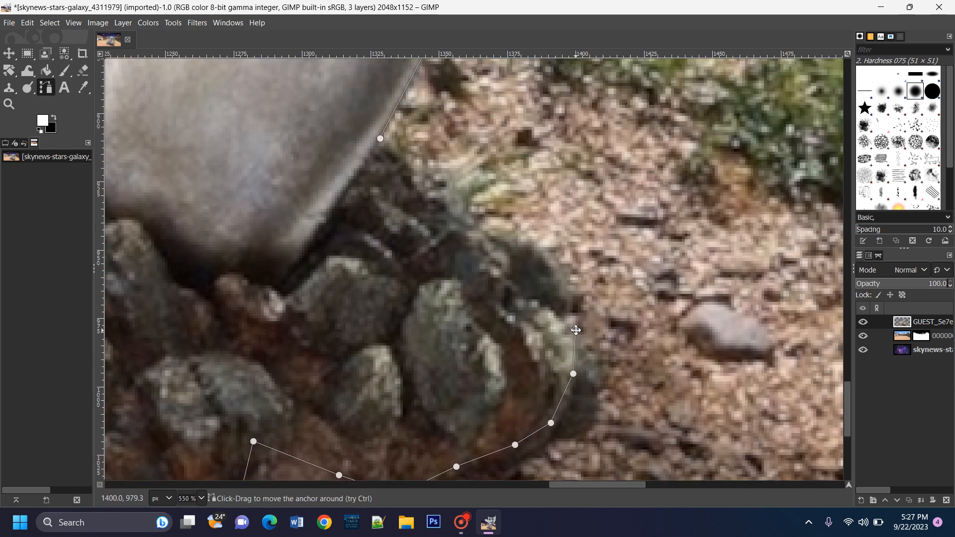
click(574, 292)
click(565, 276)
click(548, 260)
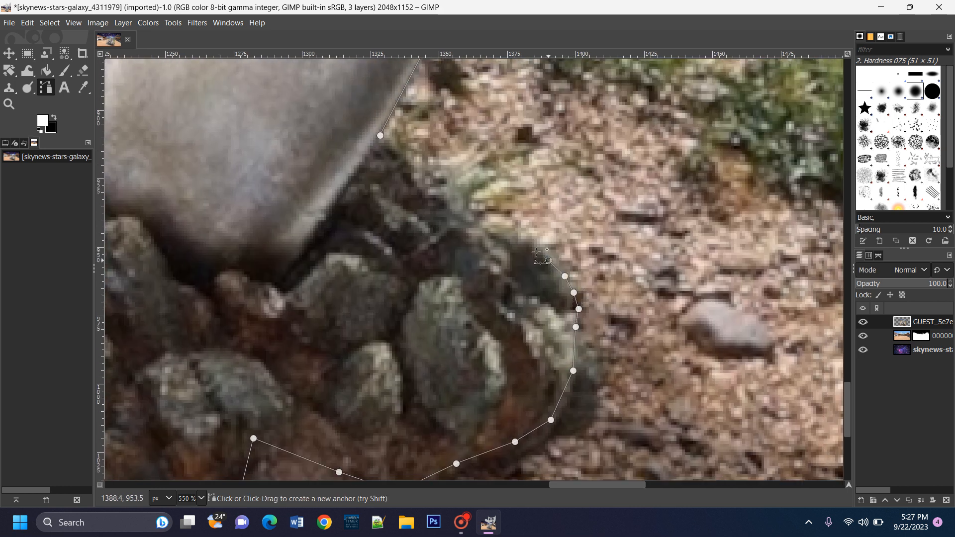
click(534, 250)
Trace the path along the dark upper stones to the sculpture's lower edge and close it at the starting anchor.
click(484, 234)
click(474, 225)
click(457, 215)
click(424, 204)
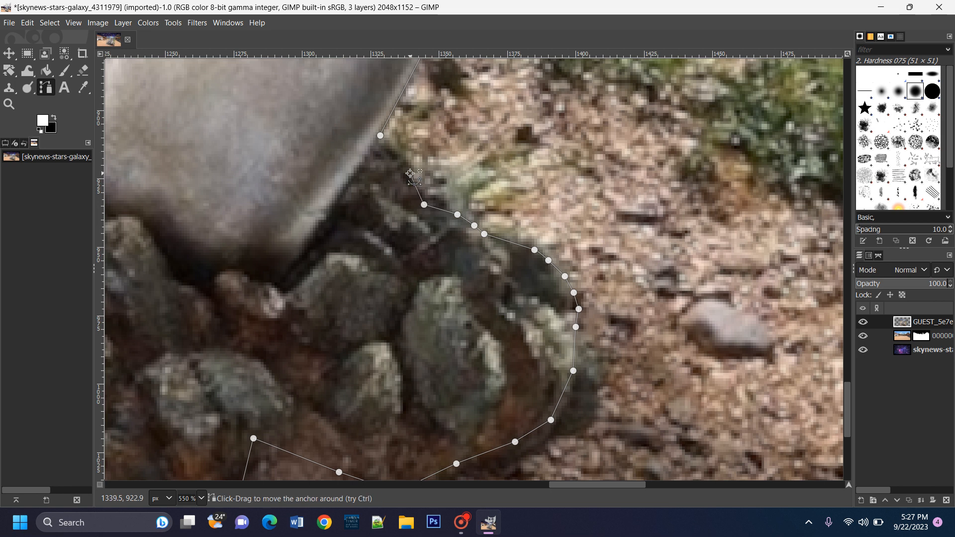
click(410, 173)
click(380, 135)
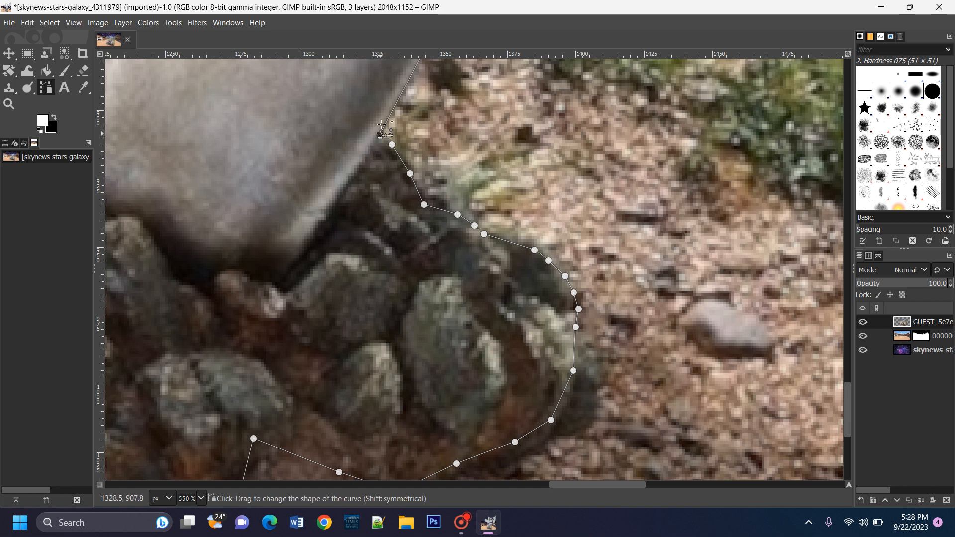
Create a selection from the closed path around the sculpture and rocks.
right_click(382, 136)
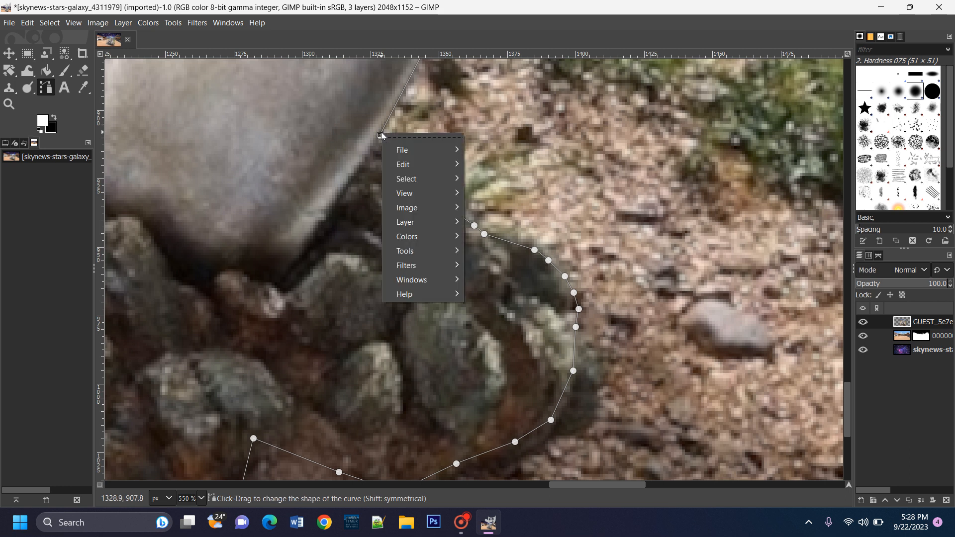
mouse_move(408, 180)
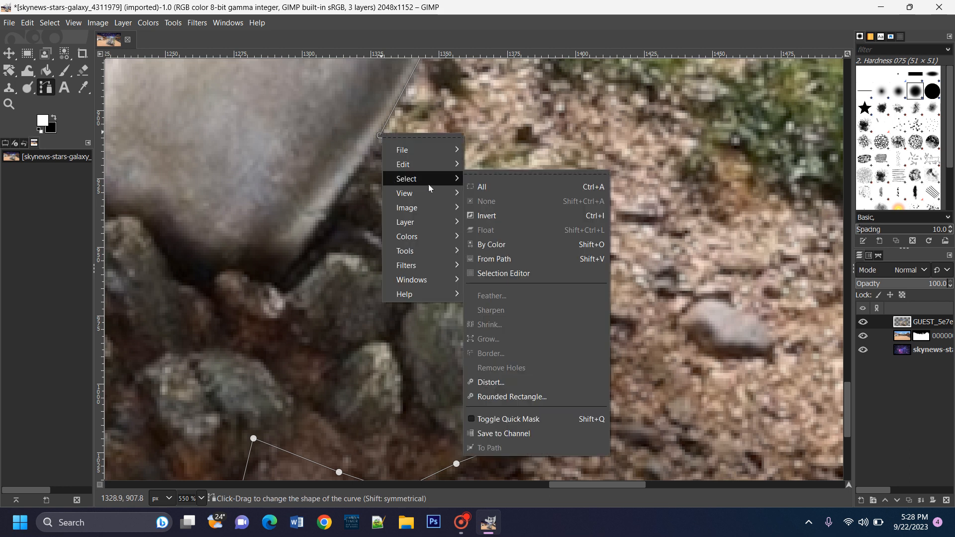
click(510, 259)
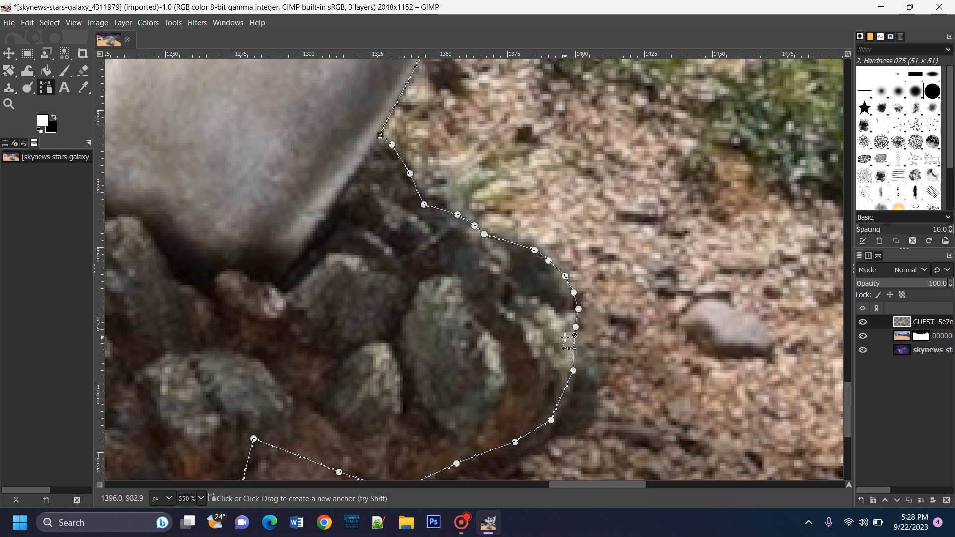
scroll(566, 338, down, 6)
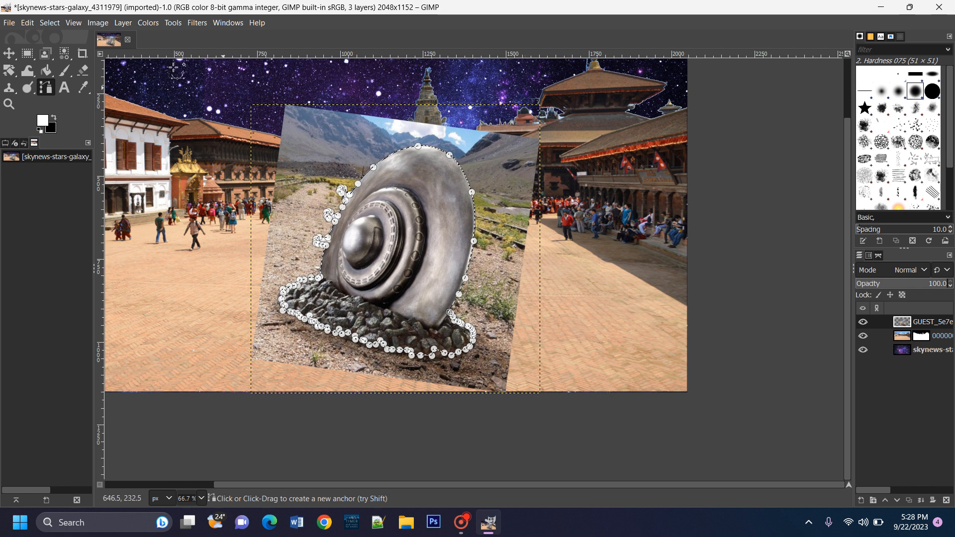
Invert the selection and delete the photo's background around the sculpture and rocks.
click(50, 23)
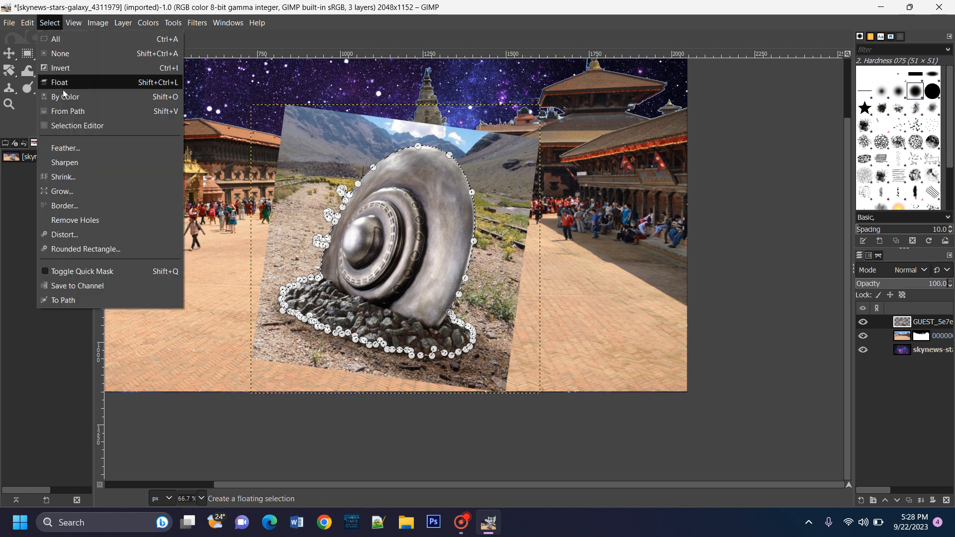
click(80, 68)
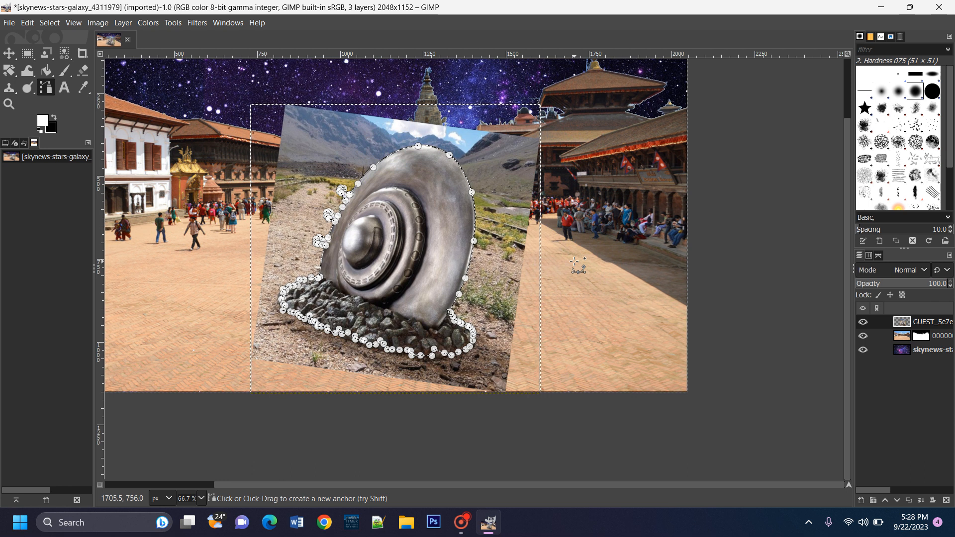
key(Delete)
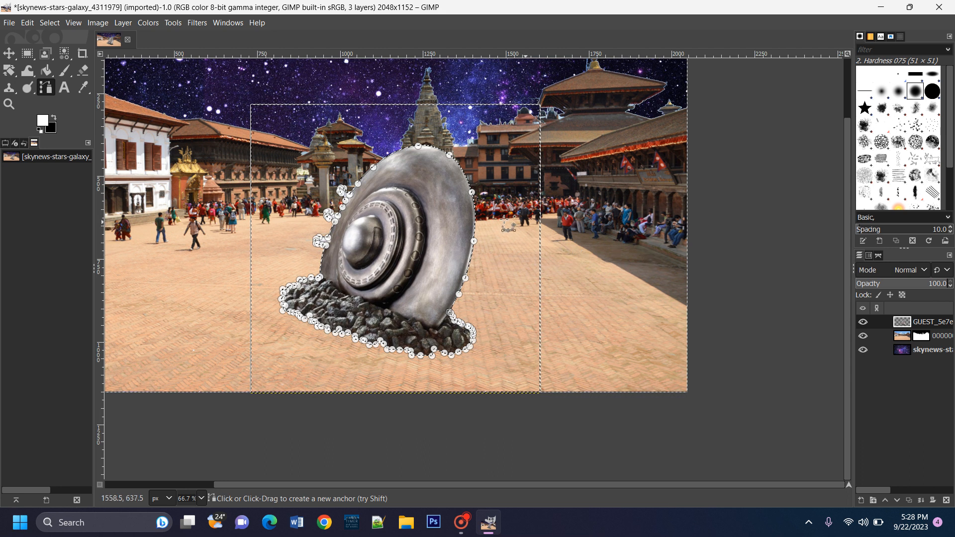
Clear the selection and switch to the Move tool.
click(50, 23)
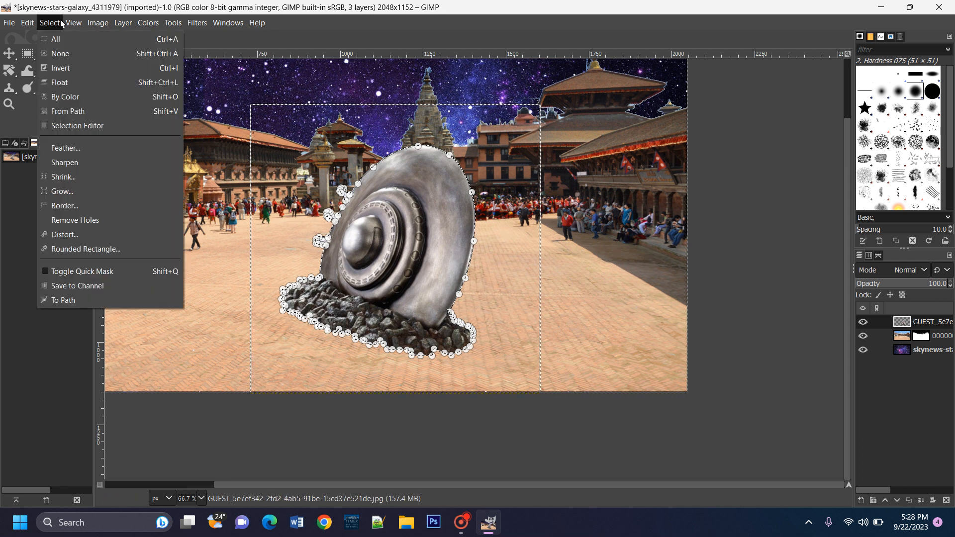
click(64, 56)
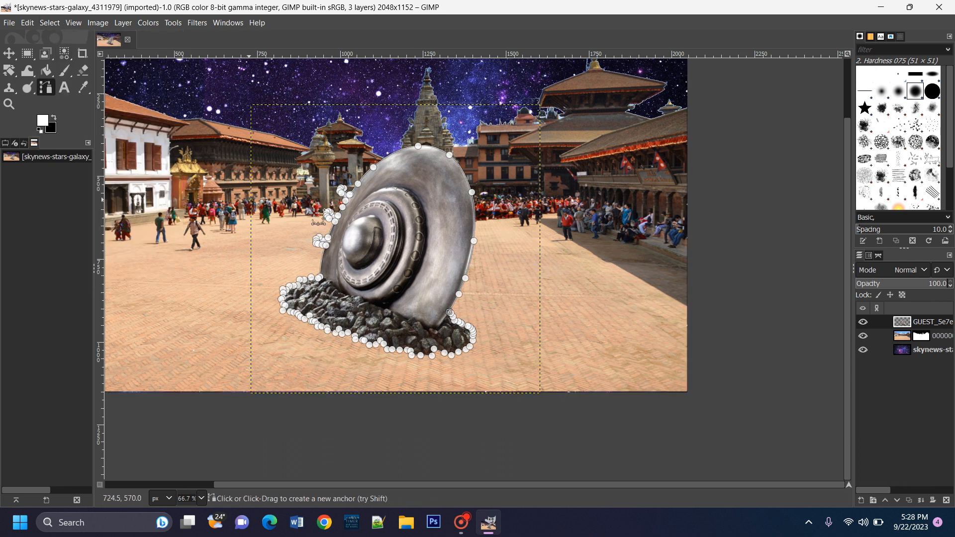
scroll(533, 298, up, 2)
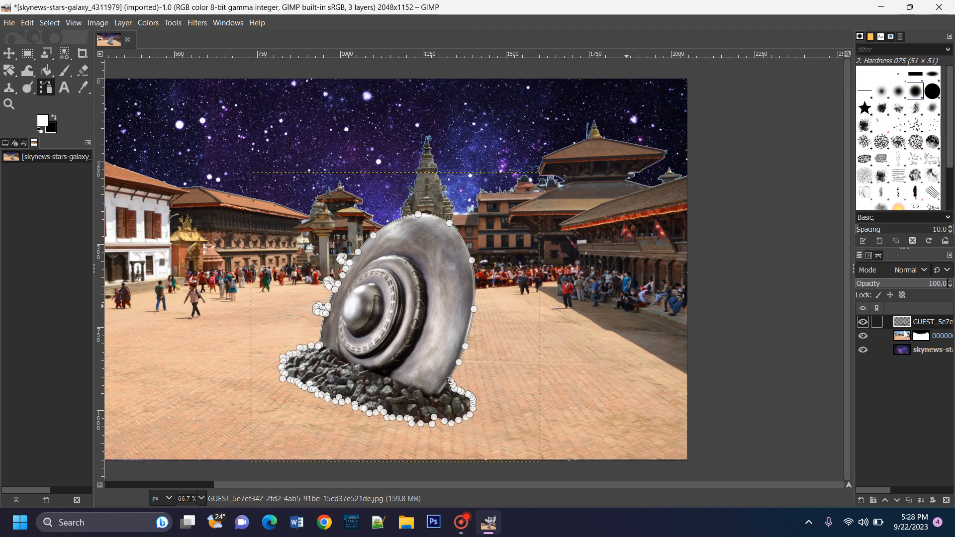
click(15, 55)
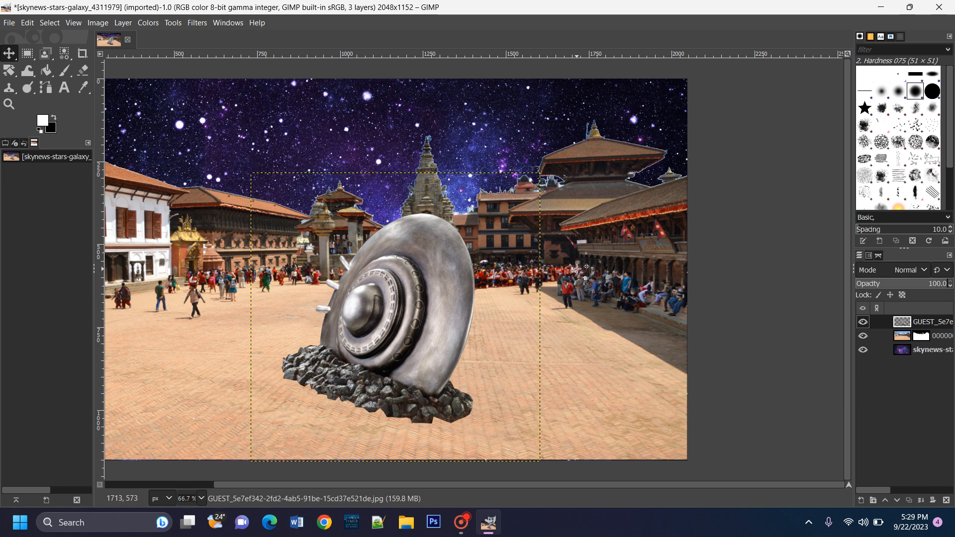
Apply Color Temperature to the town square layer with an intended temperature of 3082.0.
click(902, 350)
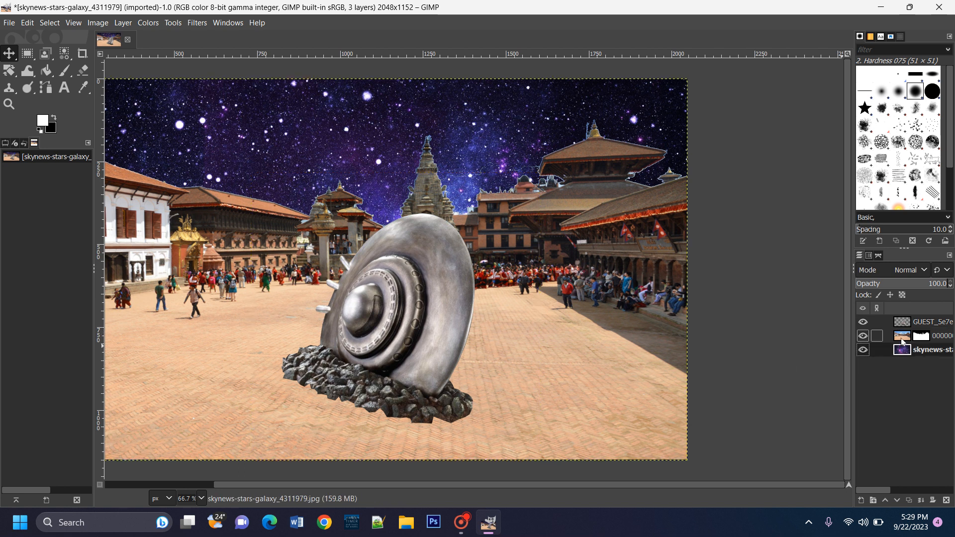
click(903, 342)
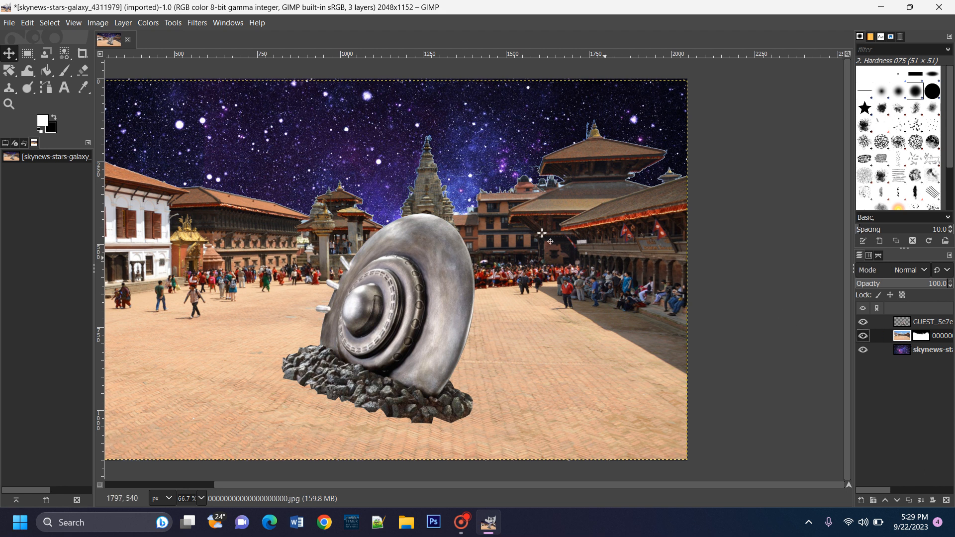
click(93, 23)
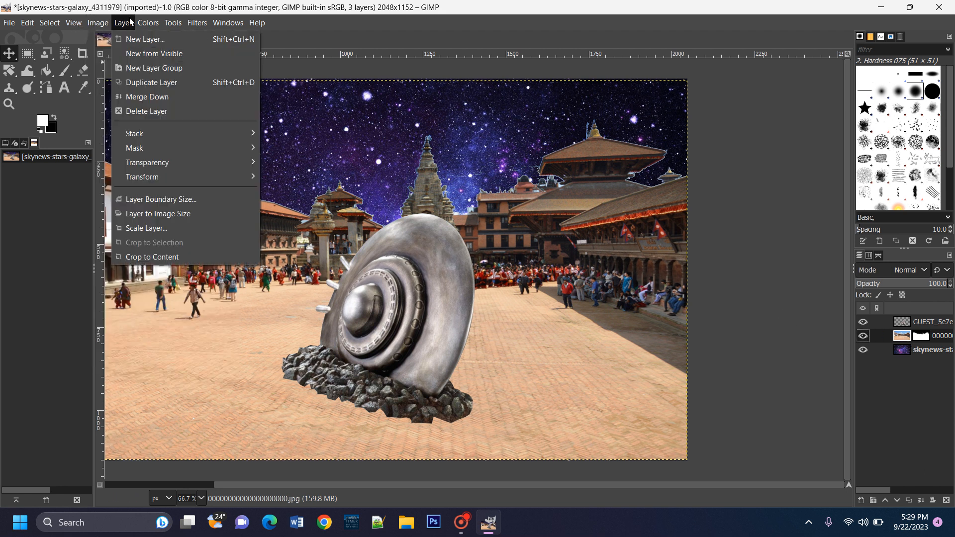
click(157, 23)
click(158, 24)
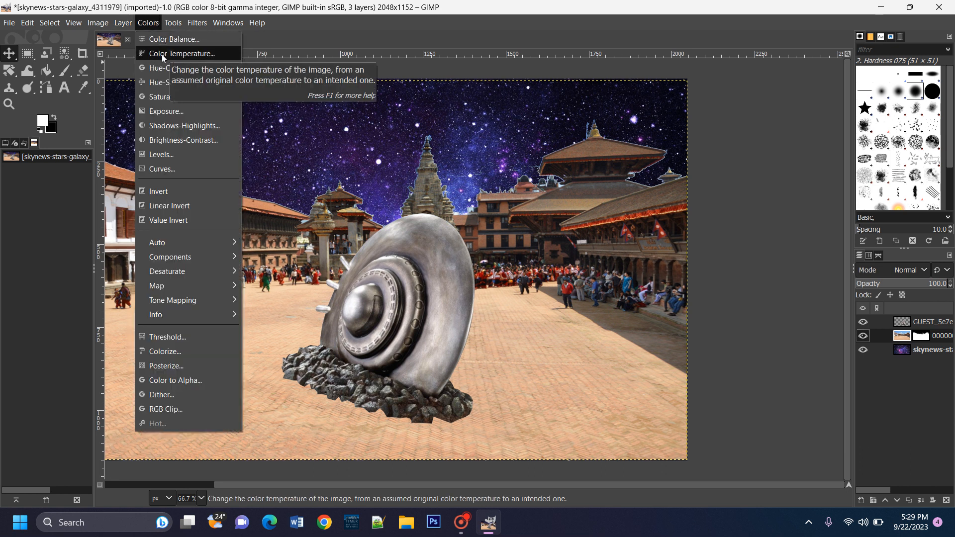
click(162, 55)
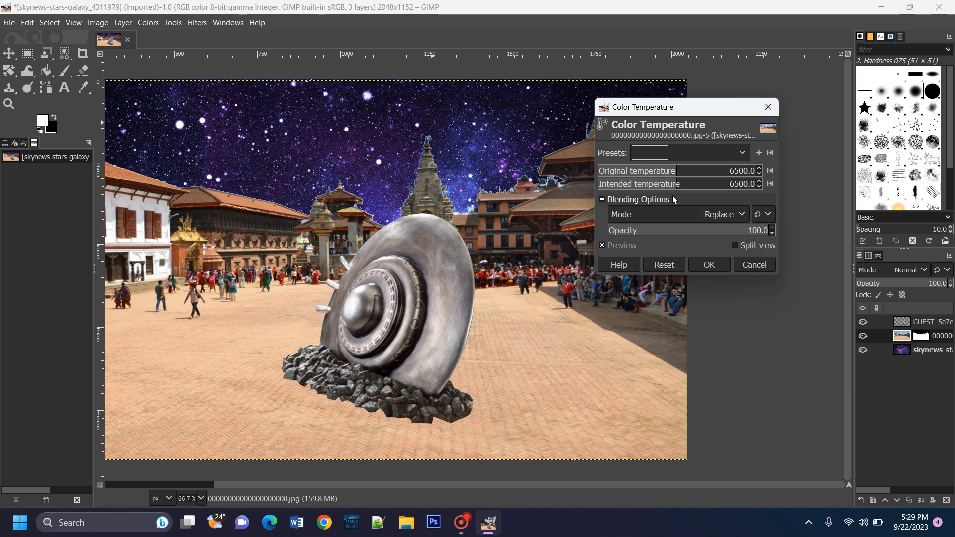
drag(668, 185, 635, 185)
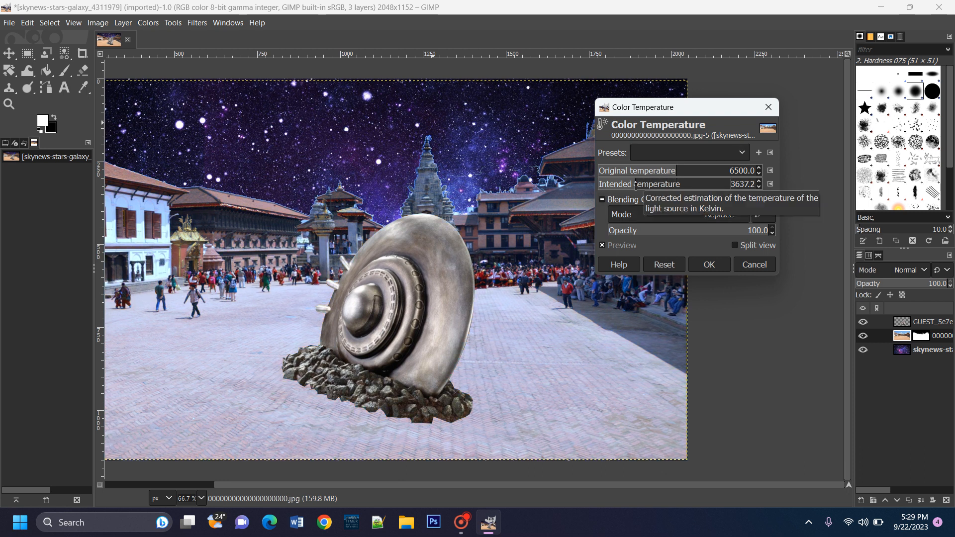
mouse_move(636, 185)
mouse_down()
mouse_move(672, 186)
mouse_move(628, 185)
mouse_up()
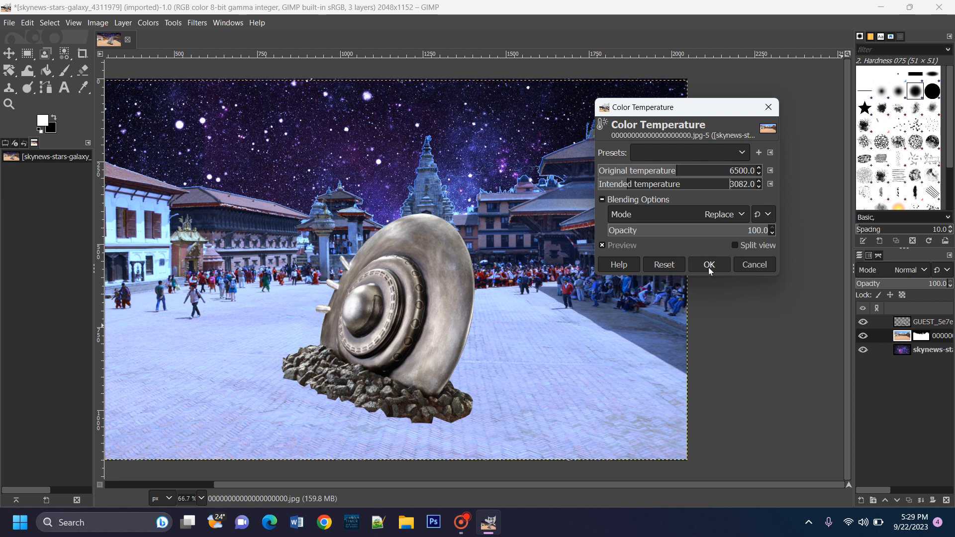
click(709, 265)
Apply Color Temperature to the sculpture layer with an intended temperature of 3498.4.
click(891, 322)
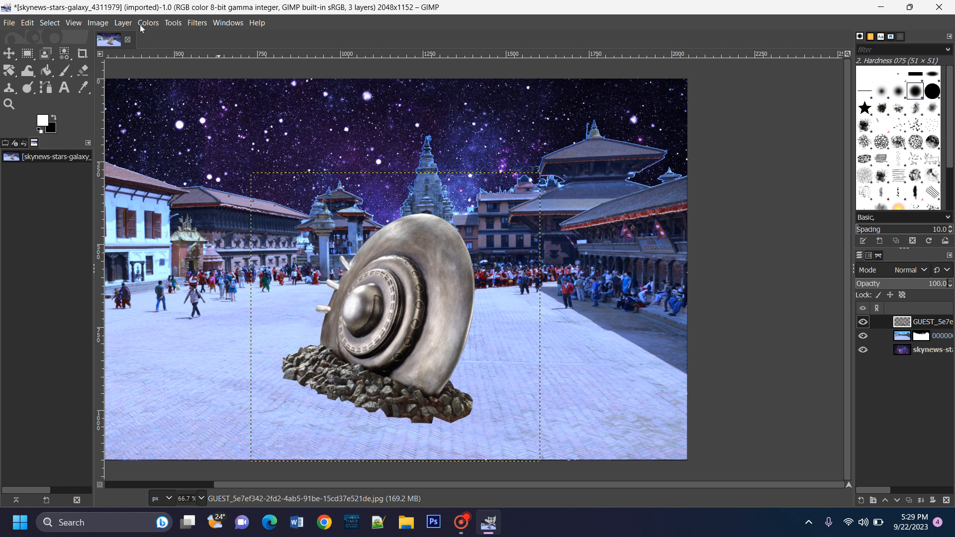
click(143, 23)
click(166, 54)
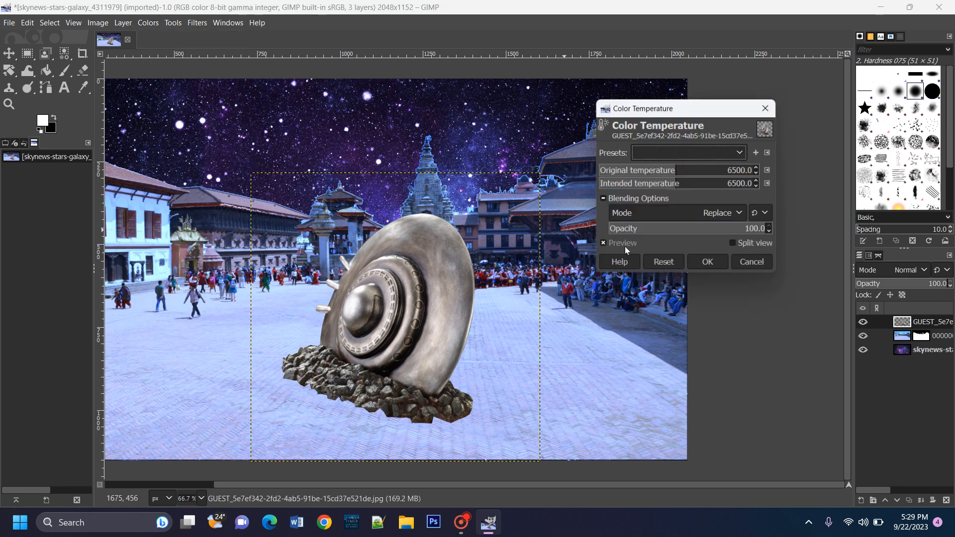
drag(669, 185, 632, 184)
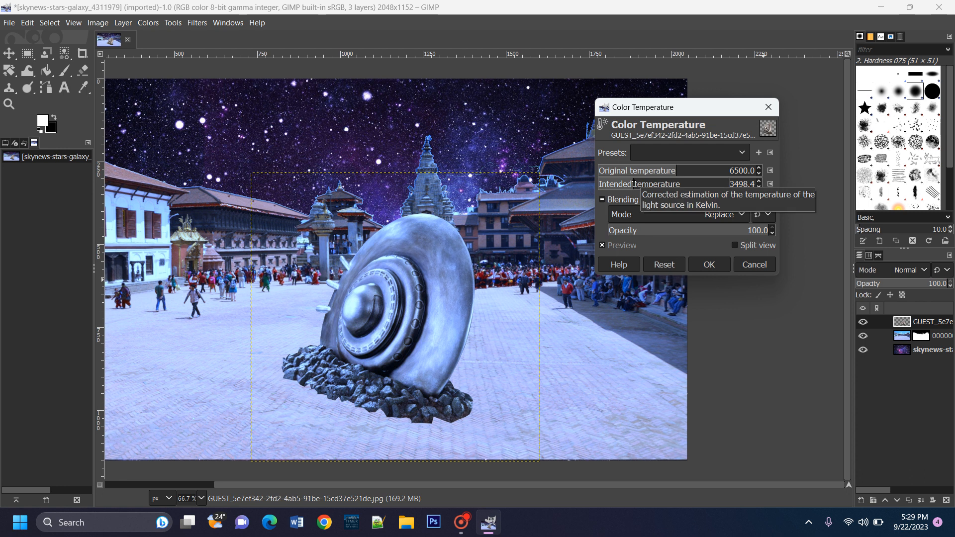
click(709, 264)
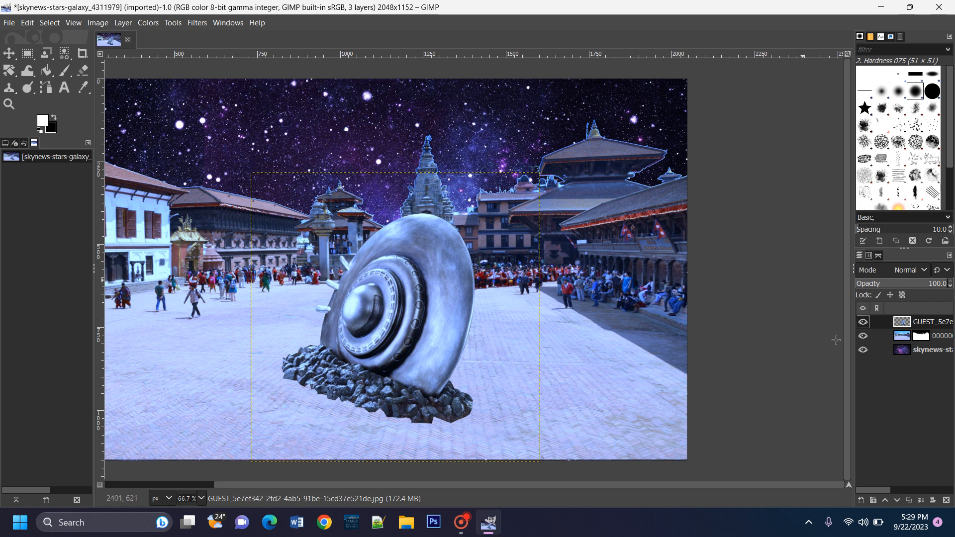
Start a Shadows-Highlights adjustment on the town square layer with shadows at -46.30 and shadows color adjustment at 31.17.
click(906, 343)
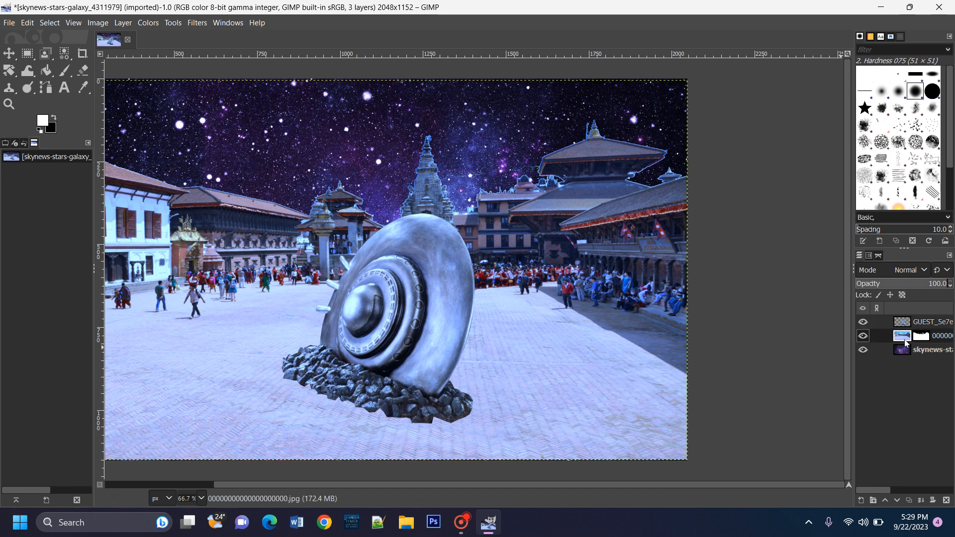
click(121, 24)
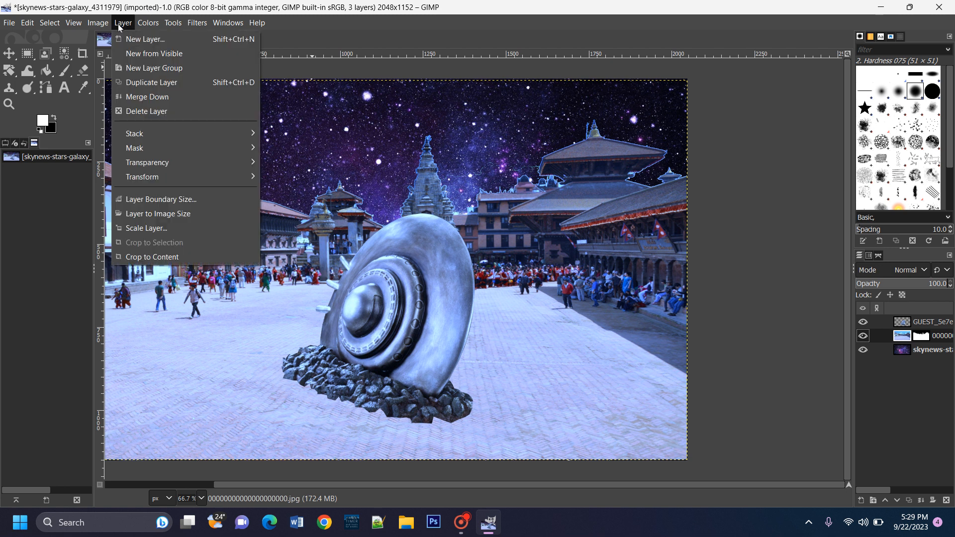
mouse_move(156, 22)
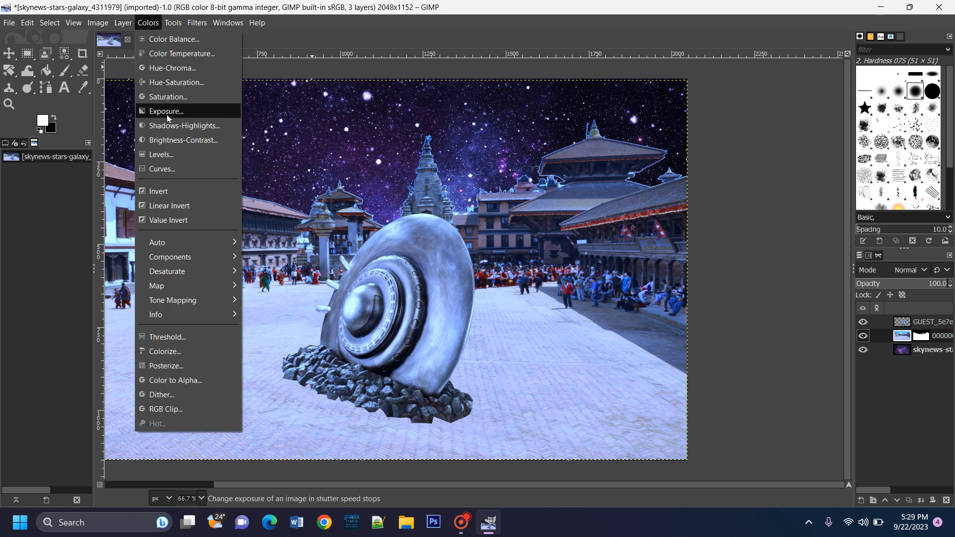
click(194, 126)
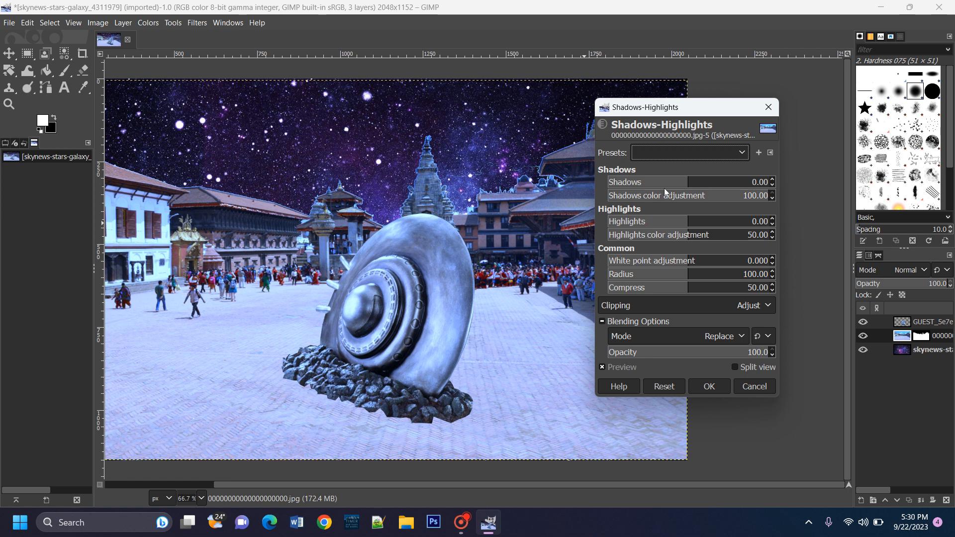
drag(683, 185, 651, 186)
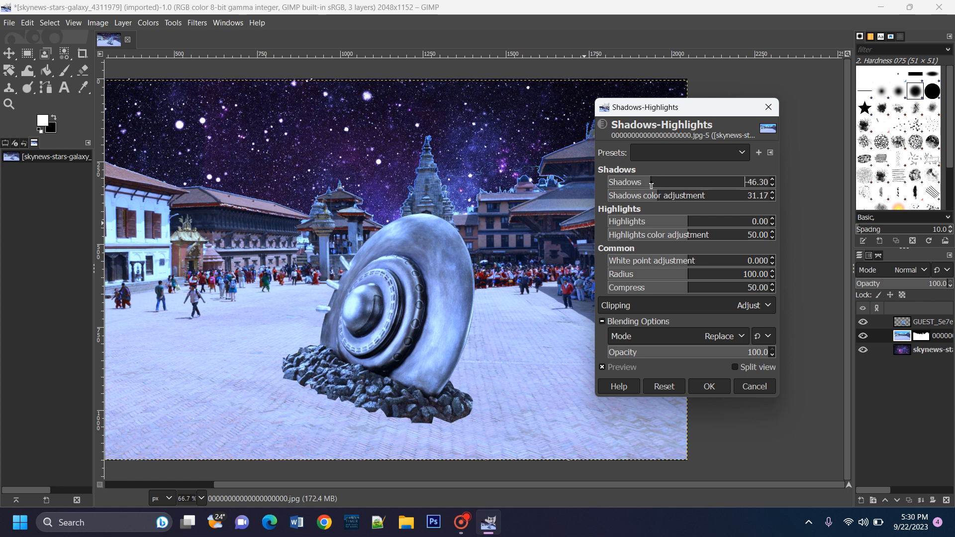
Apply Shadows-Highlights to the town square layer with highlights -87.65, highlights color adjustment 20.37, white point -5.185, radius 34.03 and compress 51.23.
drag(687, 219, 623, 222)
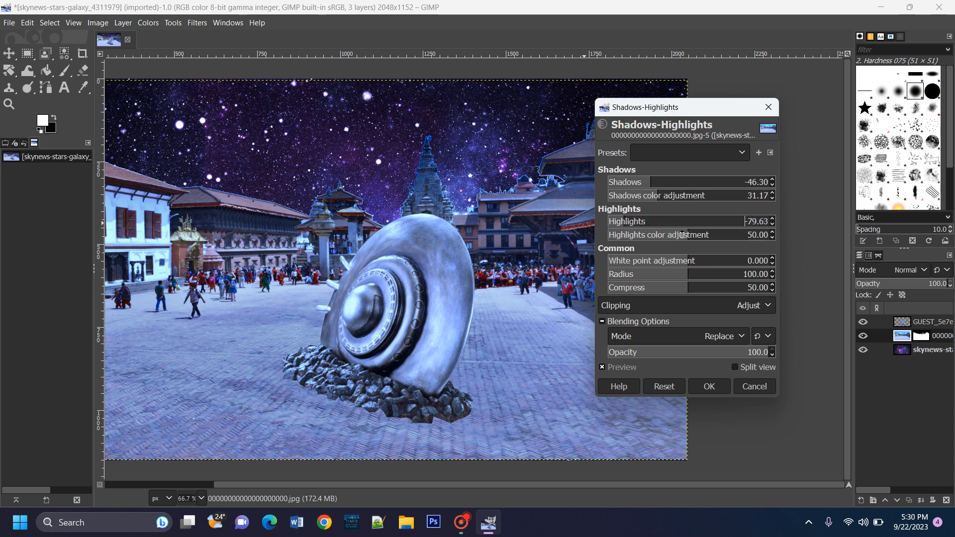
drag(683, 235, 625, 222)
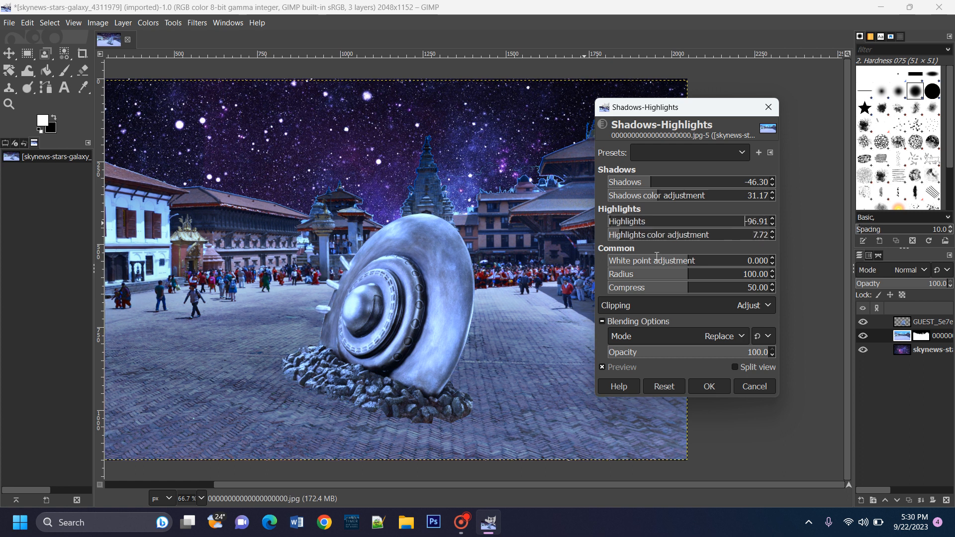
drag(657, 260, 633, 260)
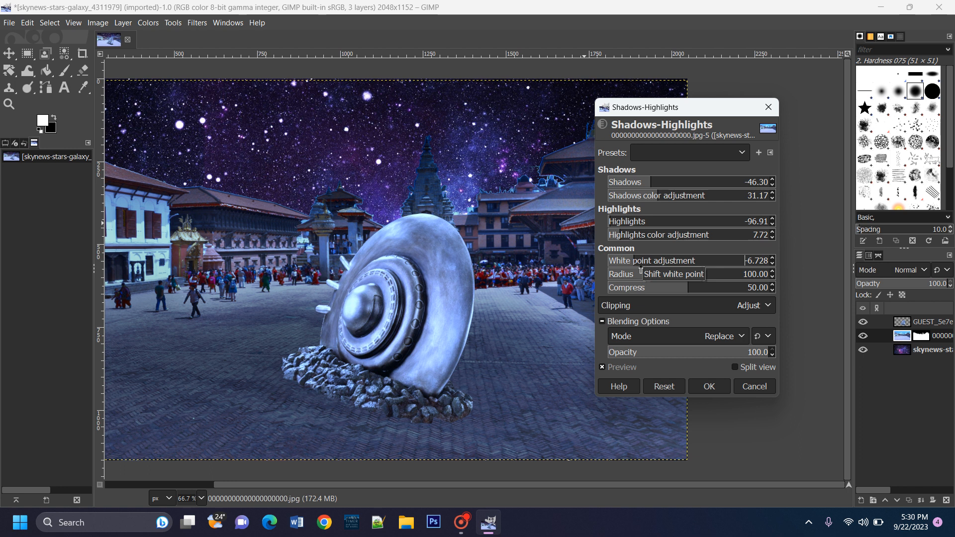
click(625, 279)
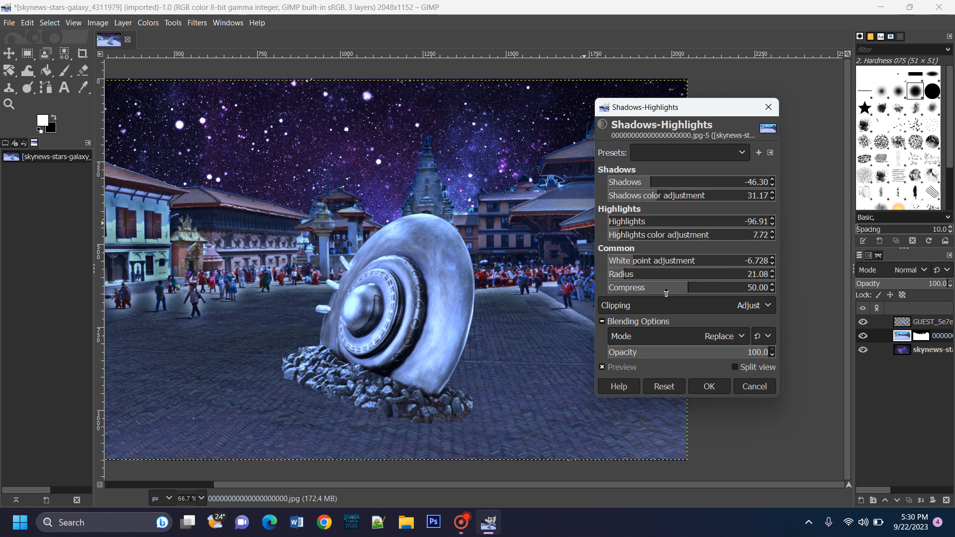
drag(666, 293, 691, 297)
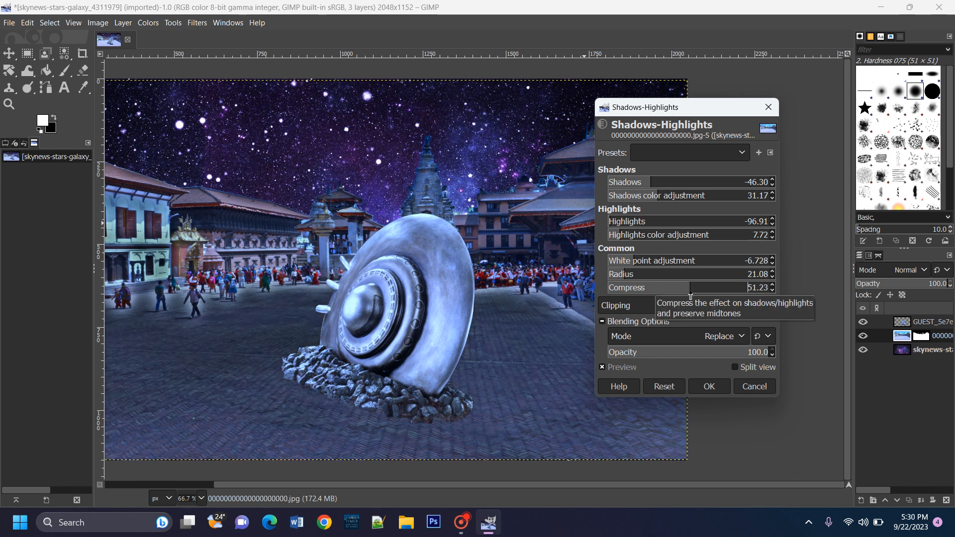
click(646, 262)
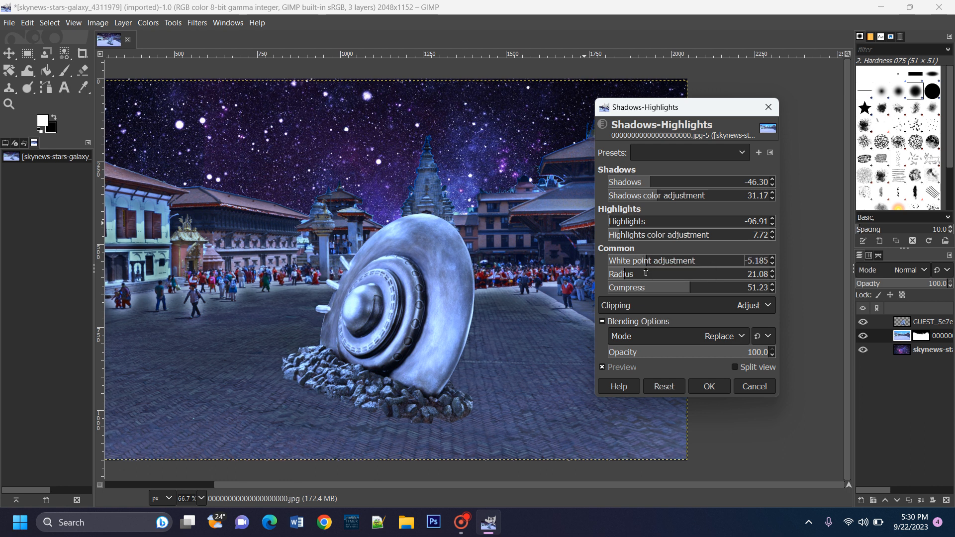
drag(647, 273, 635, 276)
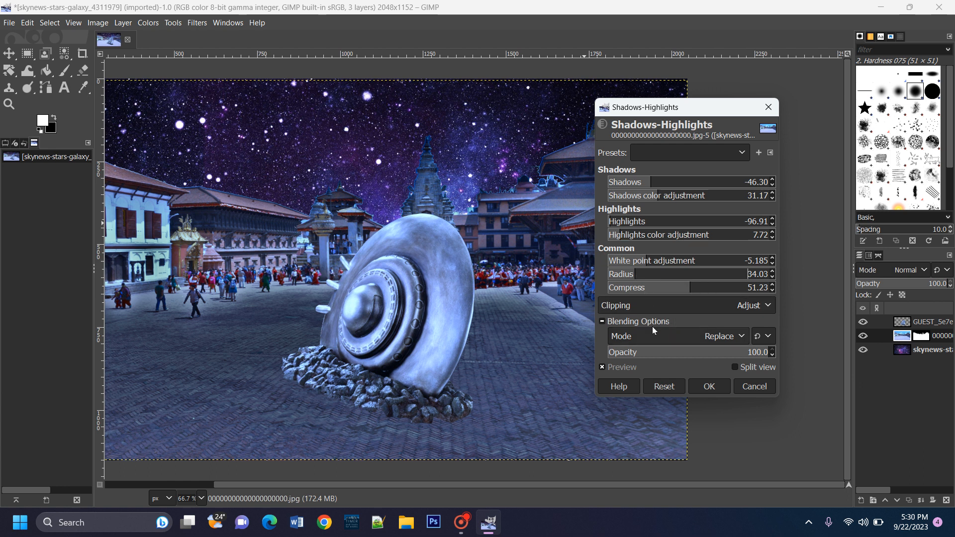
mouse_move(637, 220)
mouse_down()
mouse_move(646, 220)
mouse_move(604, 220)
mouse_move(617, 222)
mouse_up()
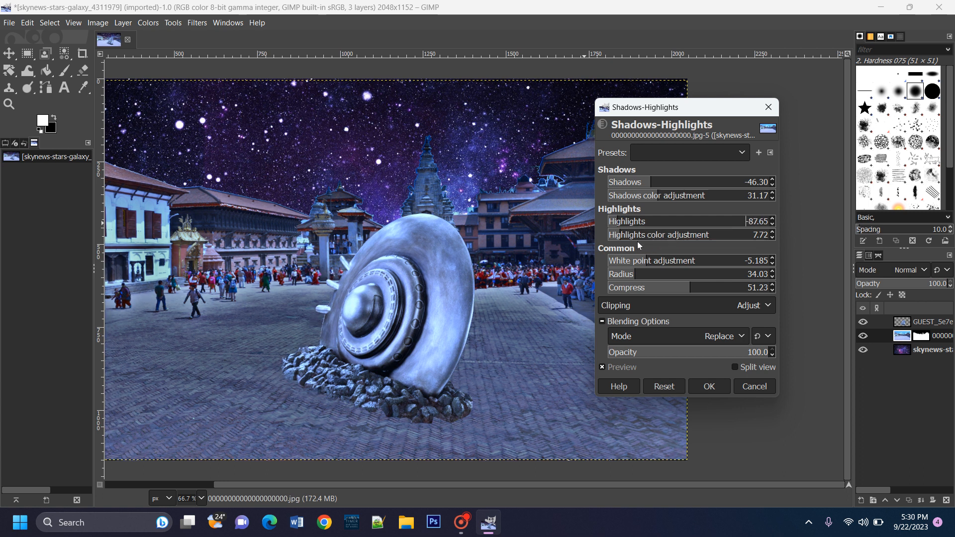
mouse_move(637, 236)
mouse_down()
mouse_move(734, 243)
mouse_move(641, 237)
mouse_up()
click(707, 388)
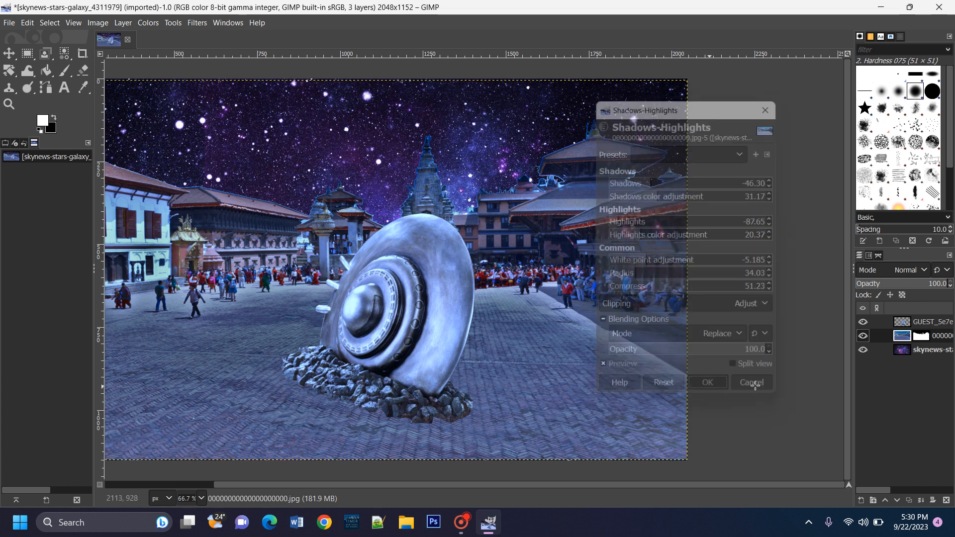
Start a Shadows-Highlights adjustment on the sculpture layer with white point adjustment -6.358, radius 42.67 and compress 20.99.
click(907, 321)
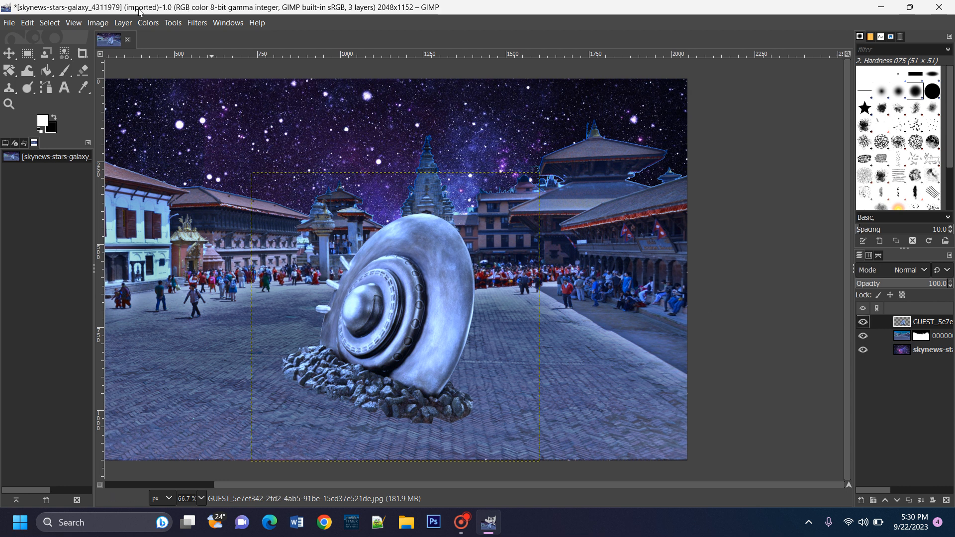
click(151, 25)
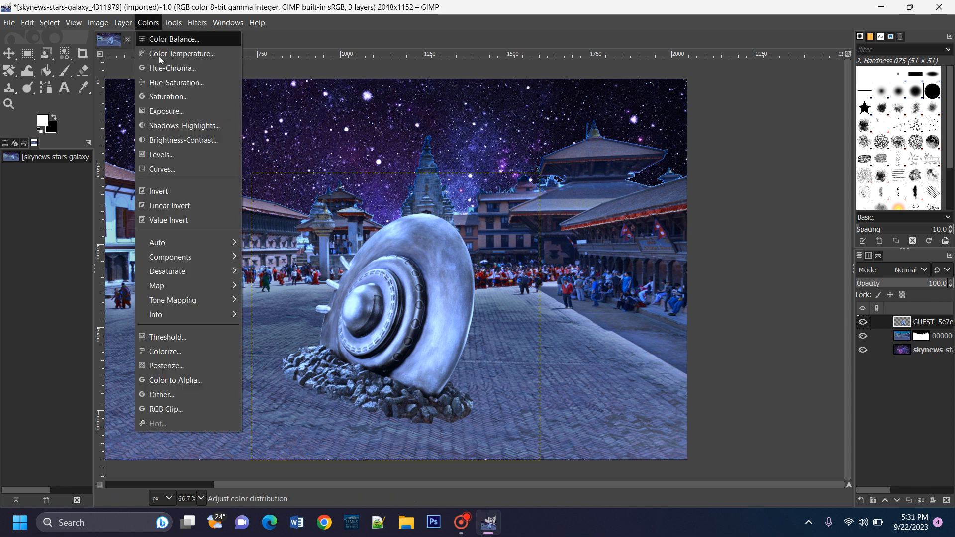
click(202, 132)
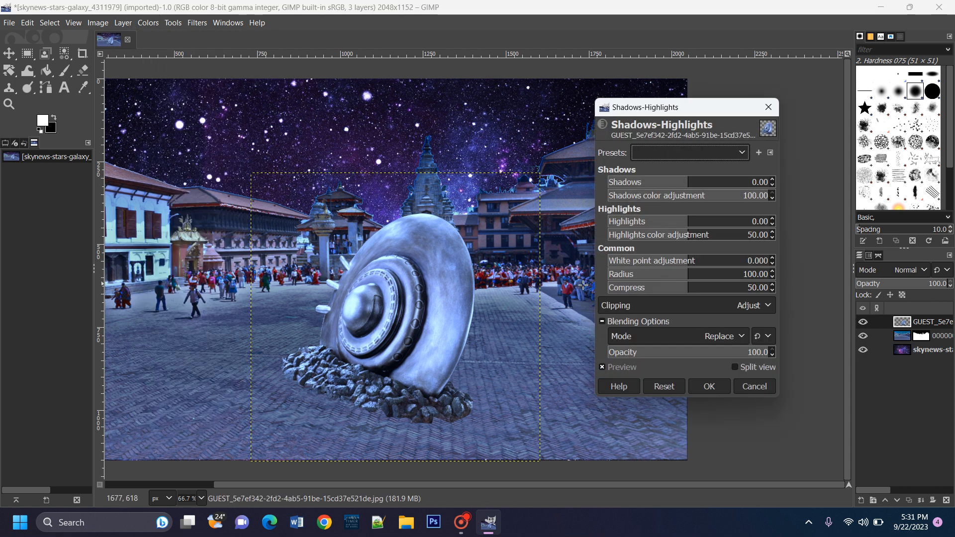
drag(663, 260, 643, 289)
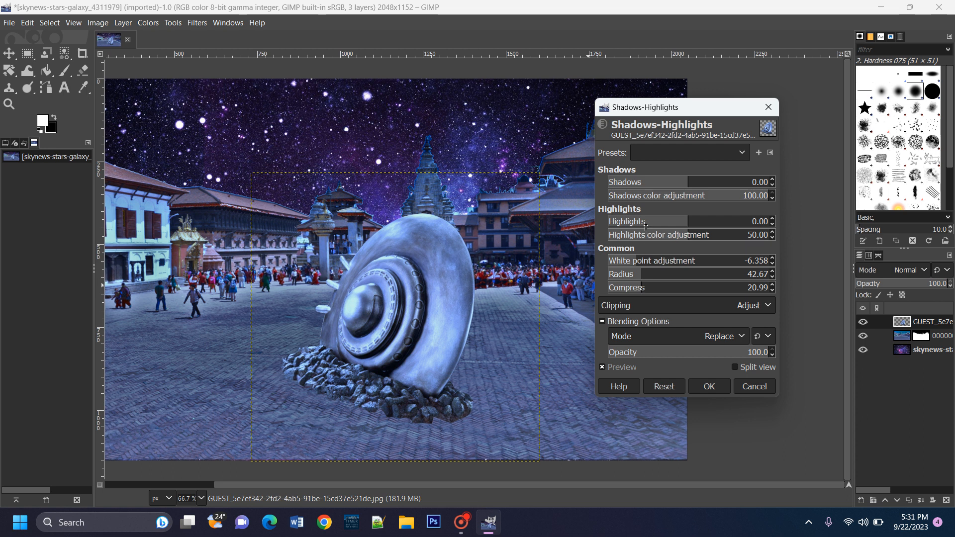
Apply the sculpture's adjustment with highlights -58.02, highlights color adjustment 26.23, shadows -48.77 and shadows color adjustment 31.48.
drag(647, 222, 627, 221)
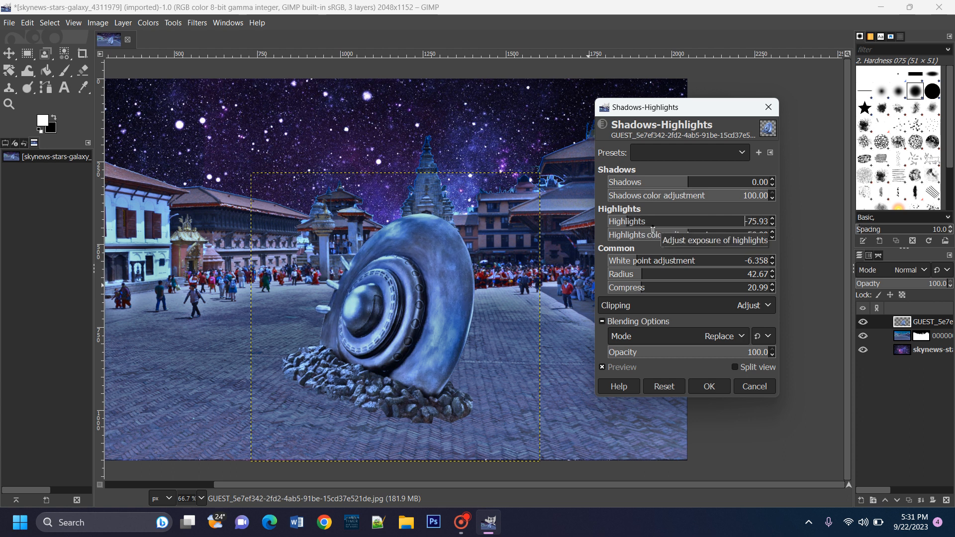
click(648, 226)
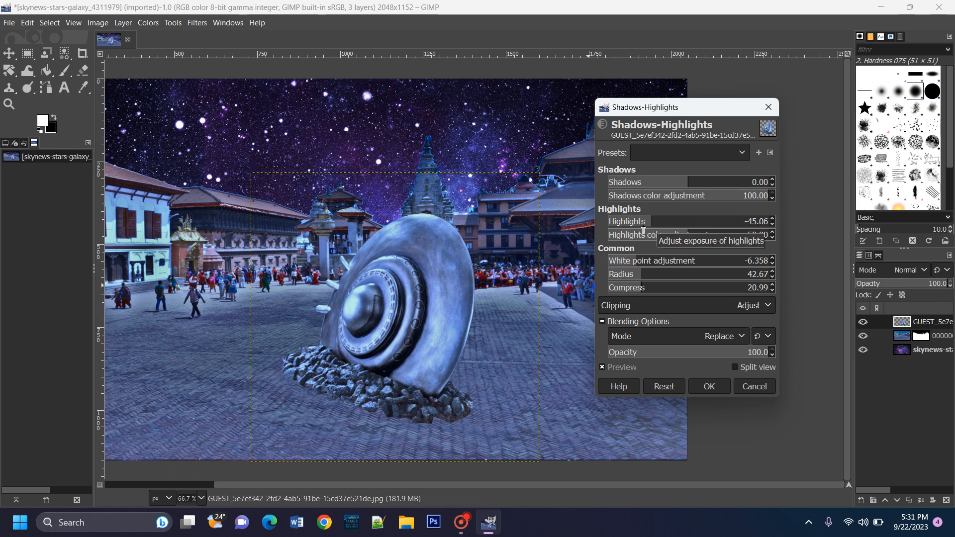
drag(644, 230, 624, 238)
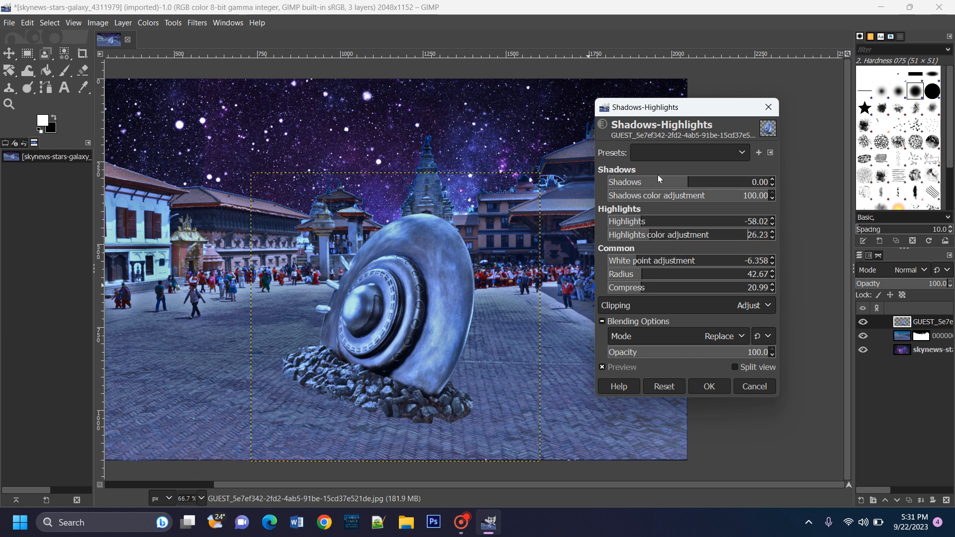
mouse_move(668, 184)
mouse_down()
mouse_move(633, 184)
mouse_move(680, 187)
mouse_up()
click(669, 196)
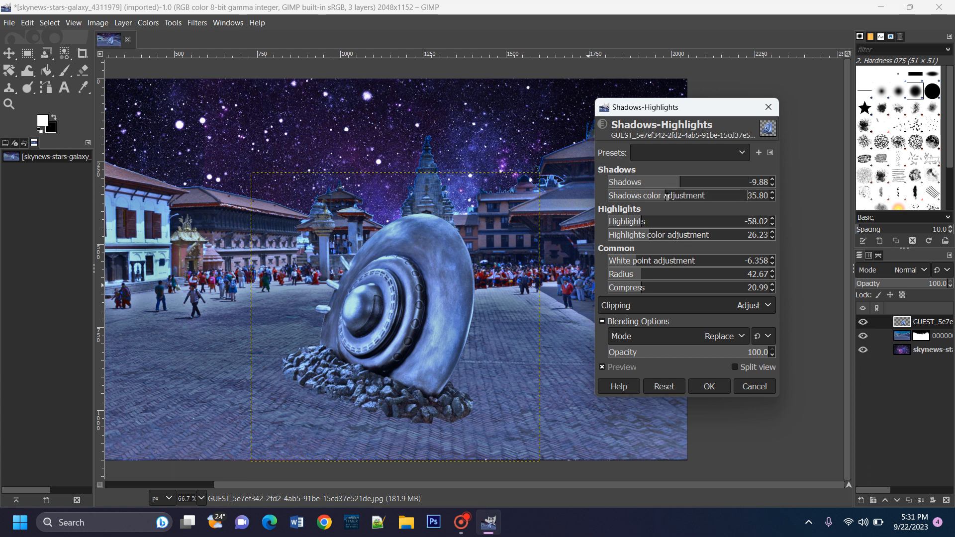
drag(681, 197, 649, 184)
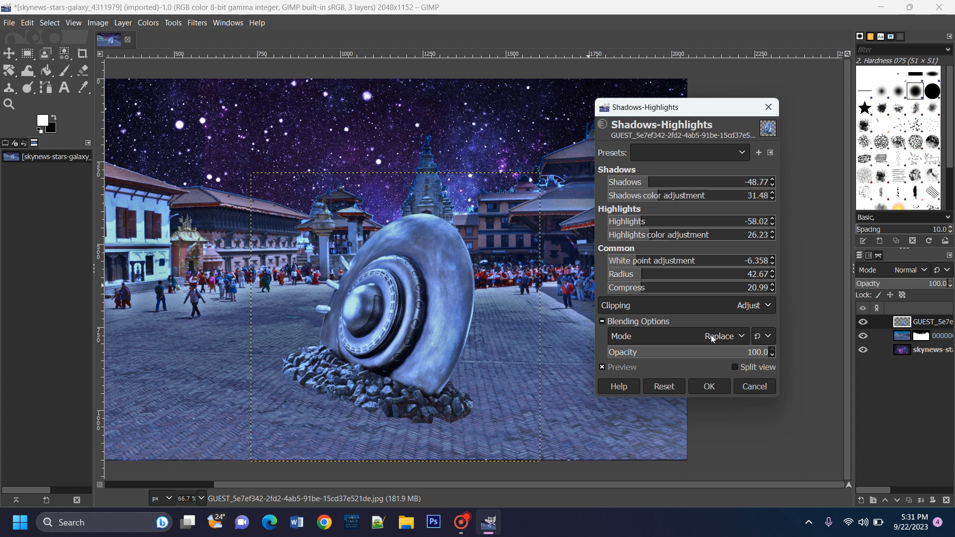
click(709, 386)
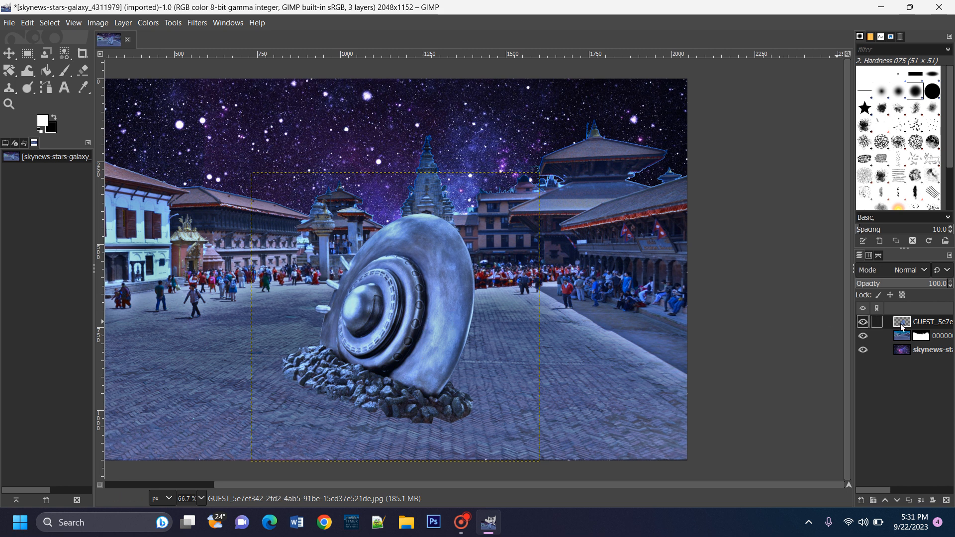
Duplicate the sculpture layer.
right_click(903, 327)
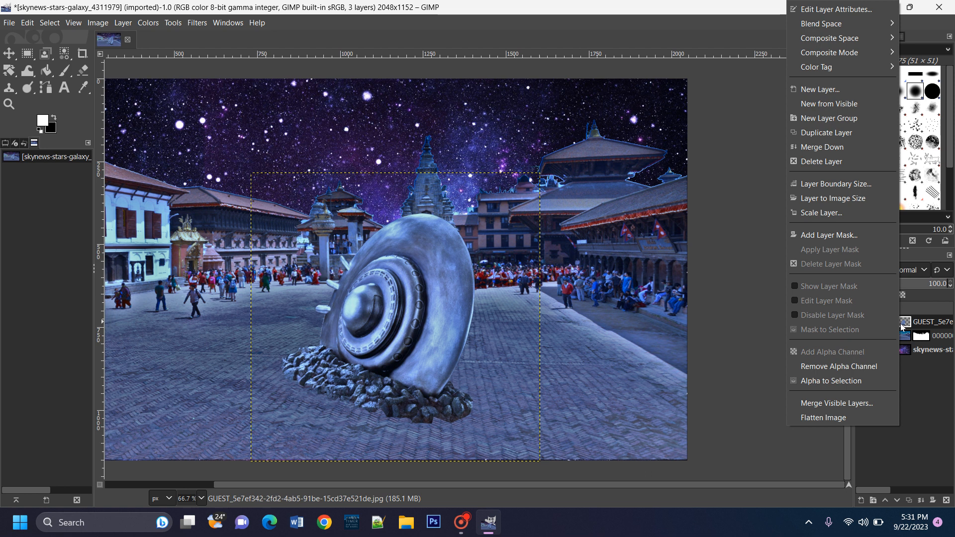
click(849, 133)
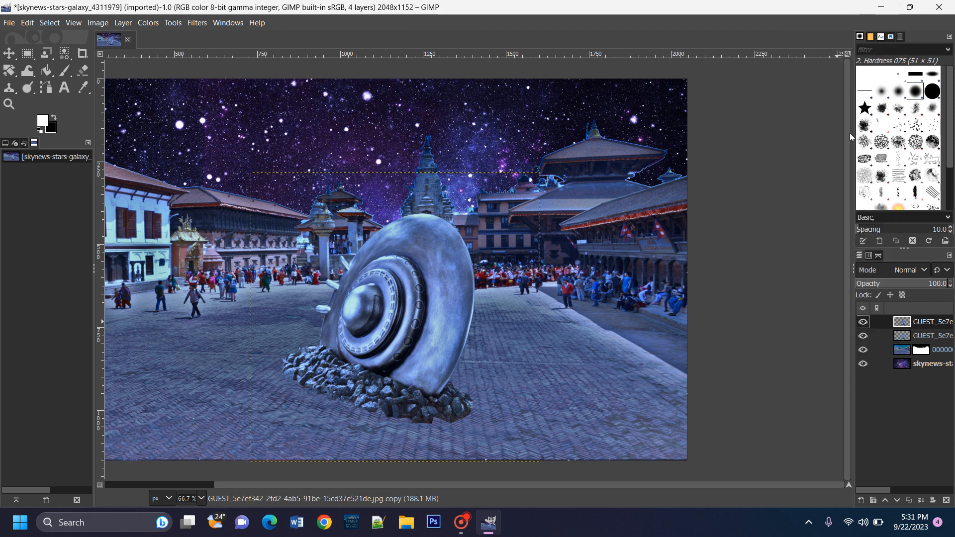
right_click(903, 327)
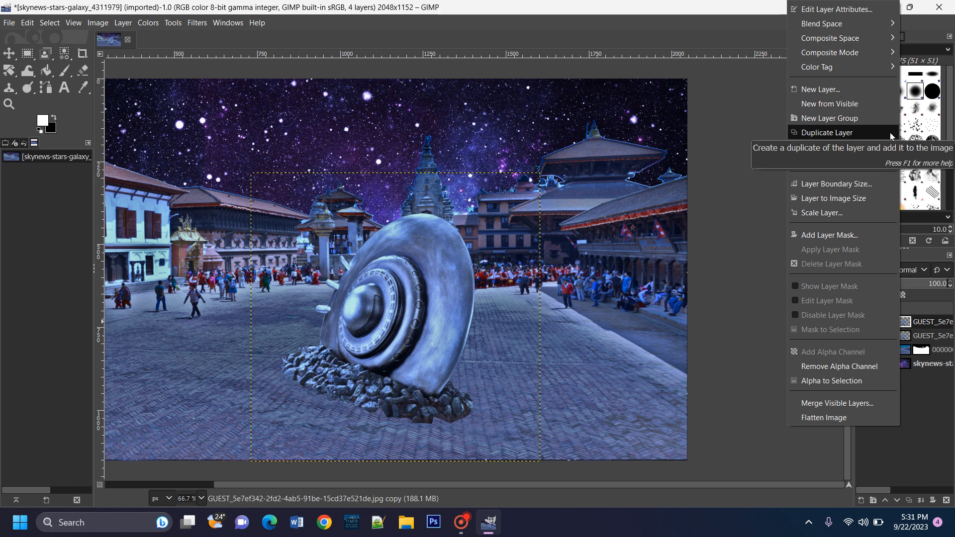
click(98, 26)
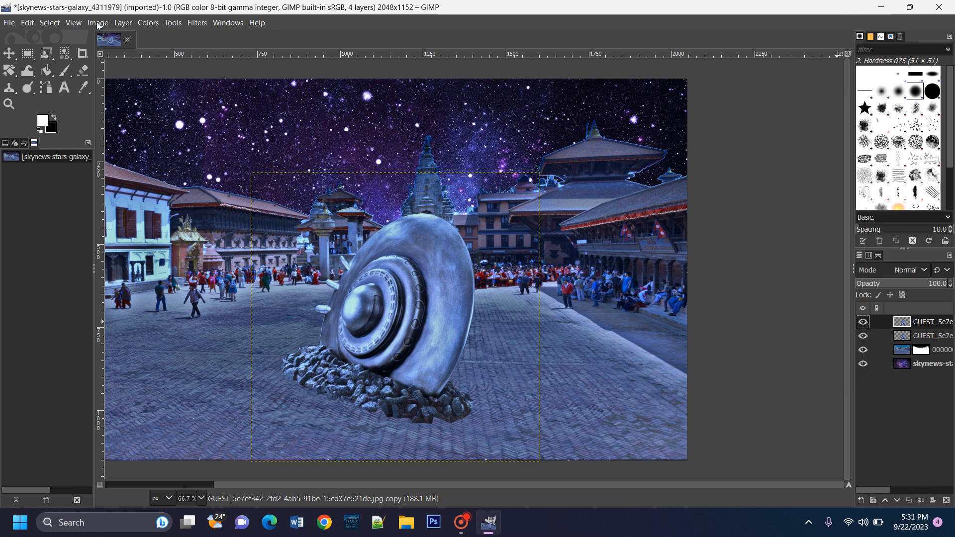
Blacken the sculpture copy using Exposure with black level 0.100 and exposure -10.465, and place it beneath the original sculpture layer.
click(98, 26)
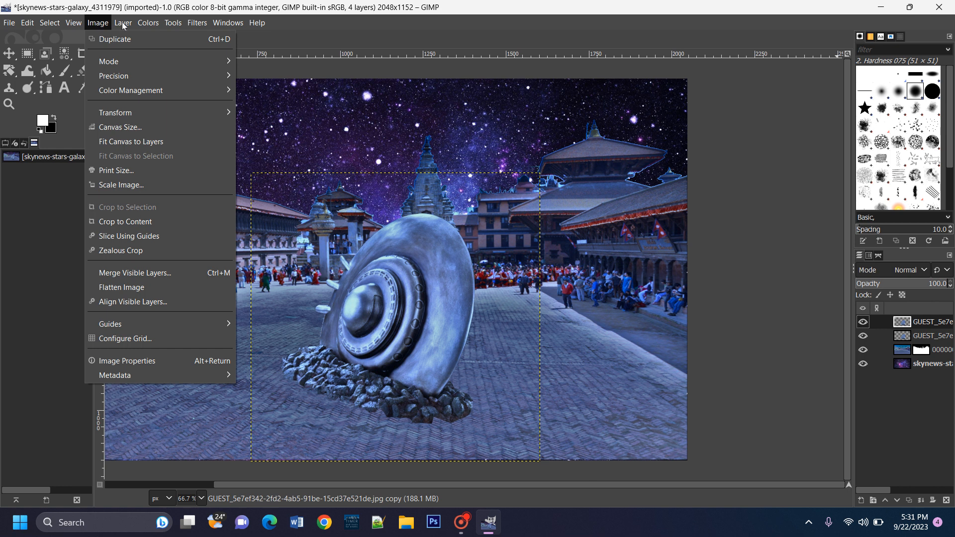
mouse_move(152, 25)
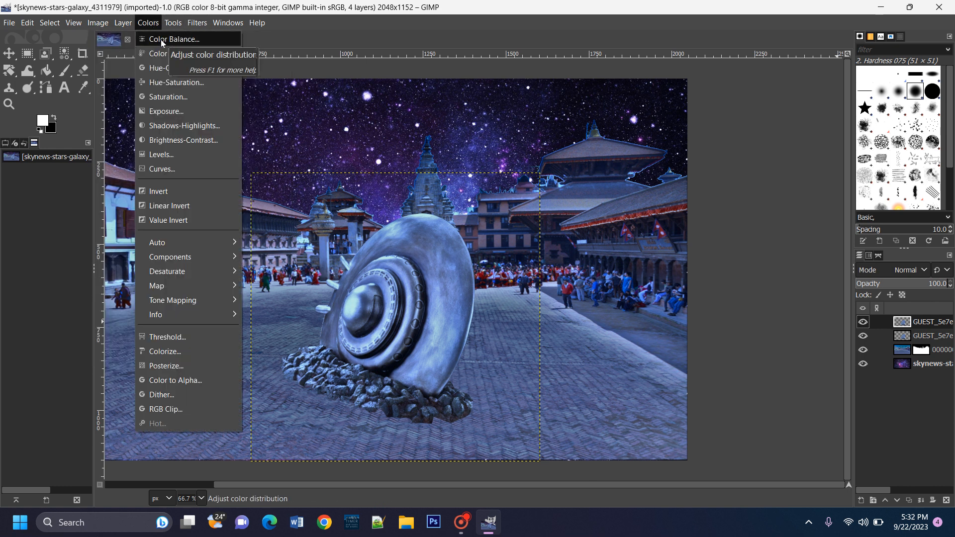
click(164, 111)
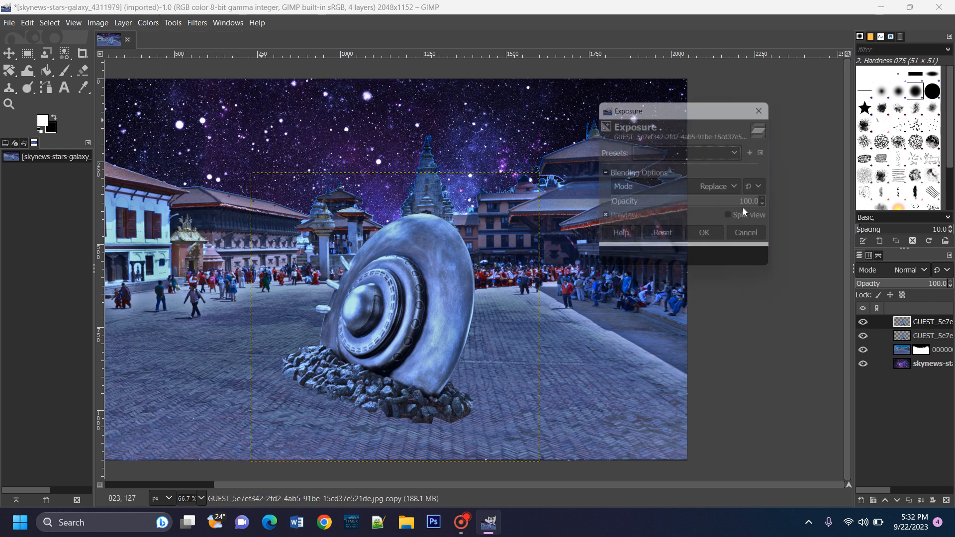
click(611, 171)
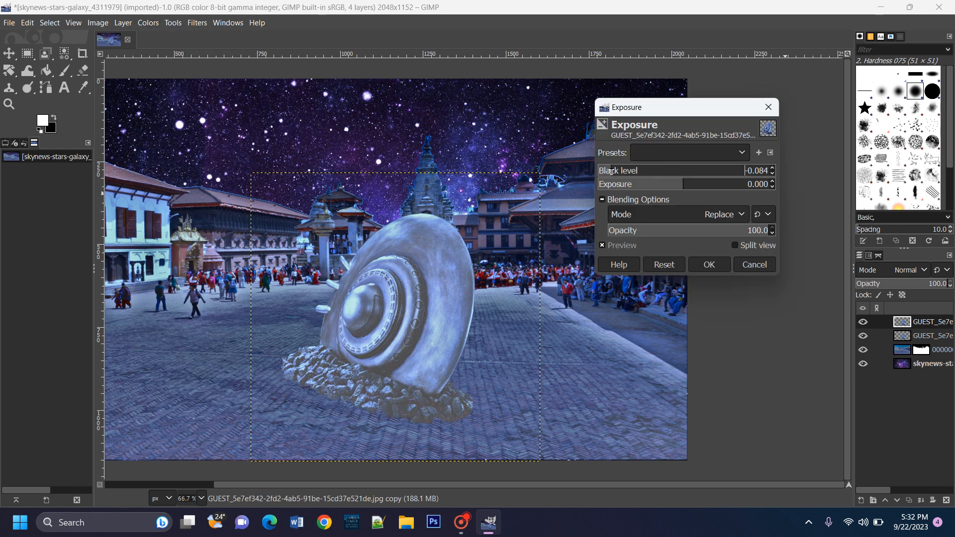
drag(611, 171, 772, 174)
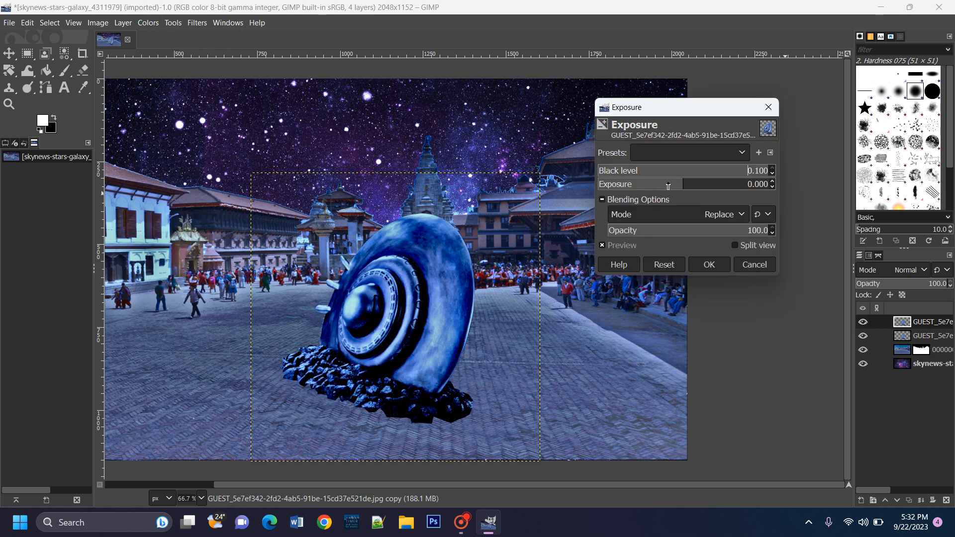
drag(668, 186, 593, 191)
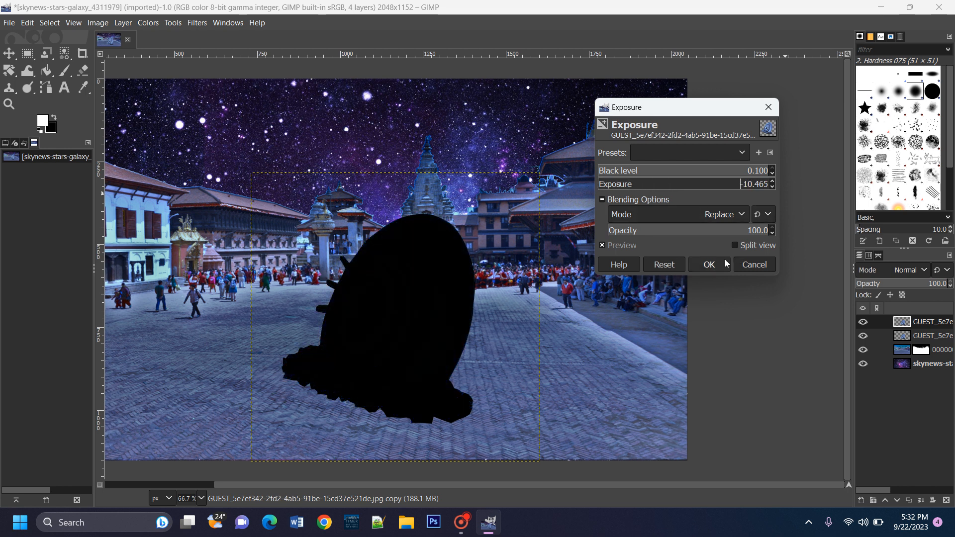
click(725, 263)
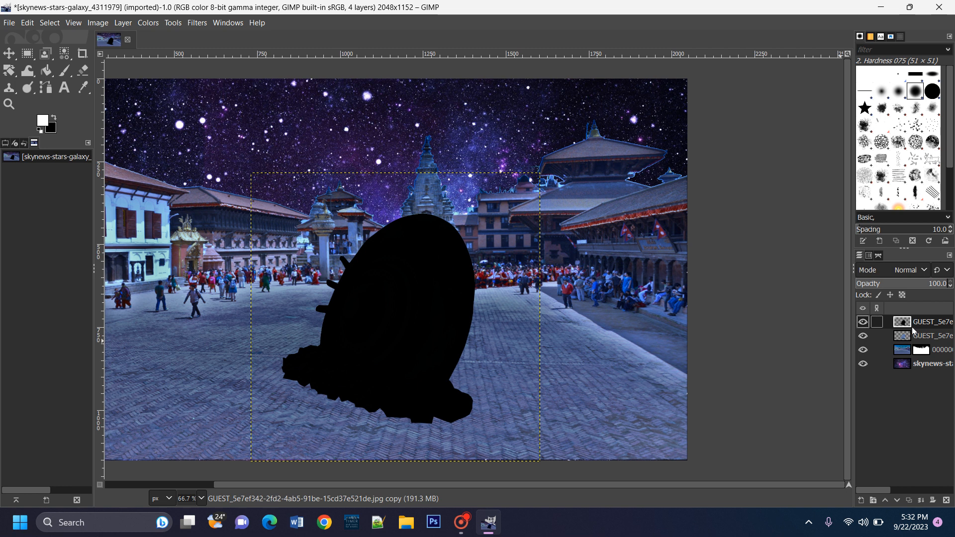
drag(898, 325, 898, 343)
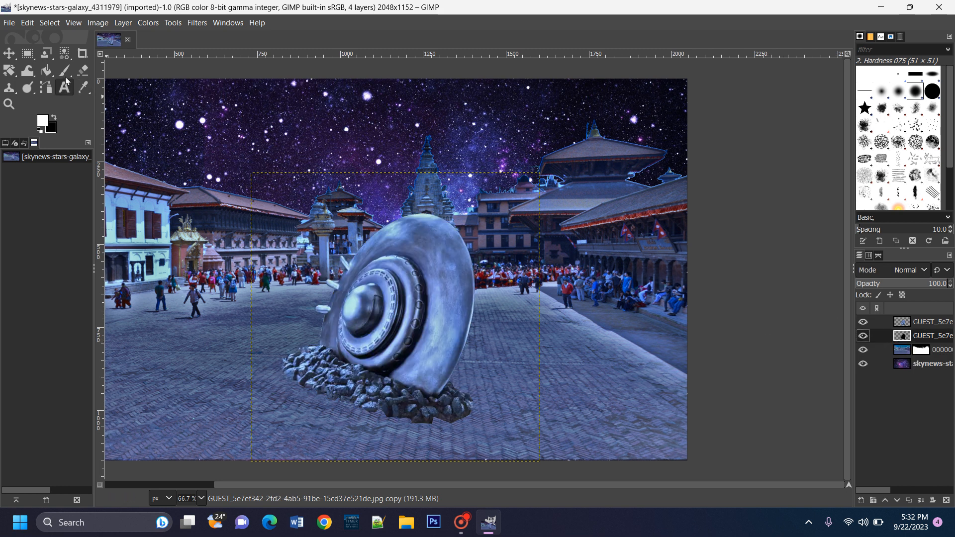
Shear the black sculpture copy horizontally with a magnitude of -314 and switch to the Unified Transform tool.
click(10, 75)
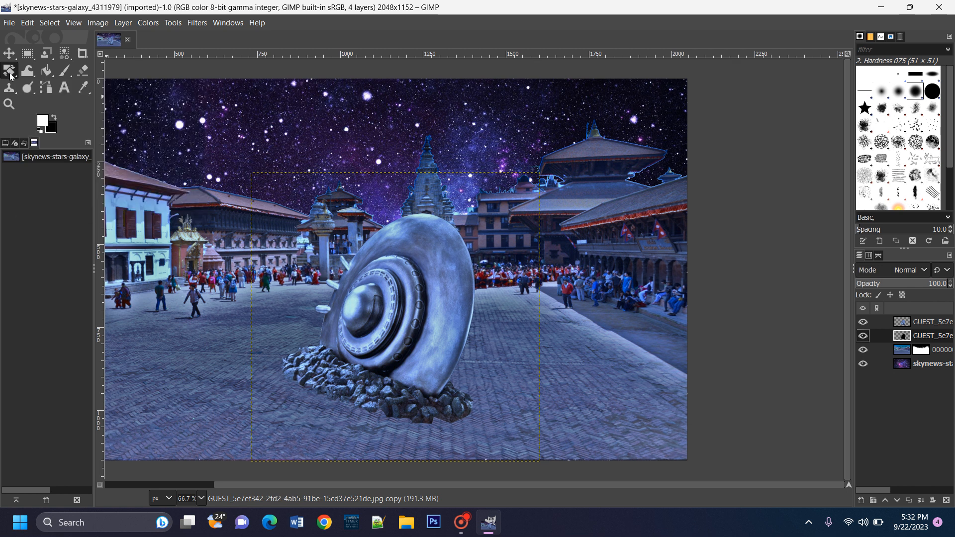
click(56, 119)
click(475, 276)
drag(475, 276, 549, 313)
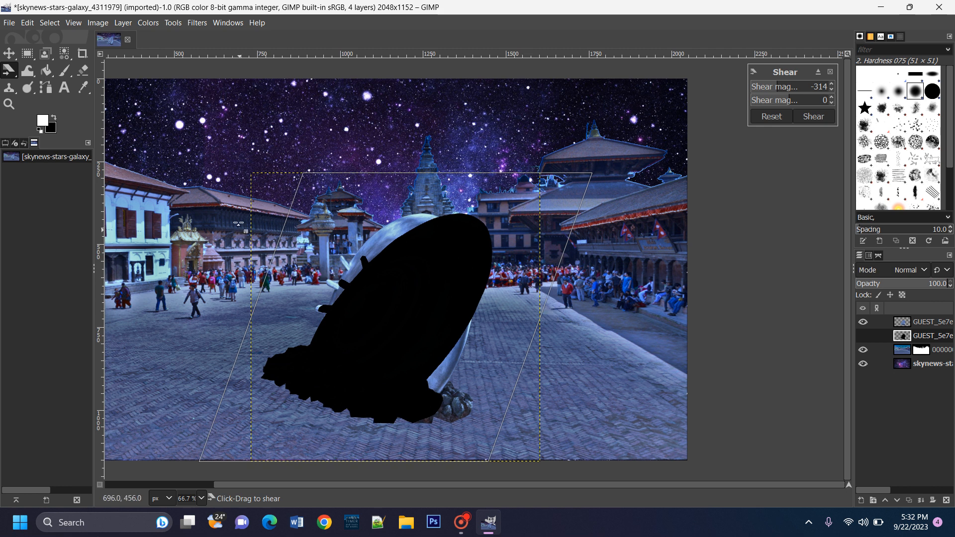
right_click(8, 73)
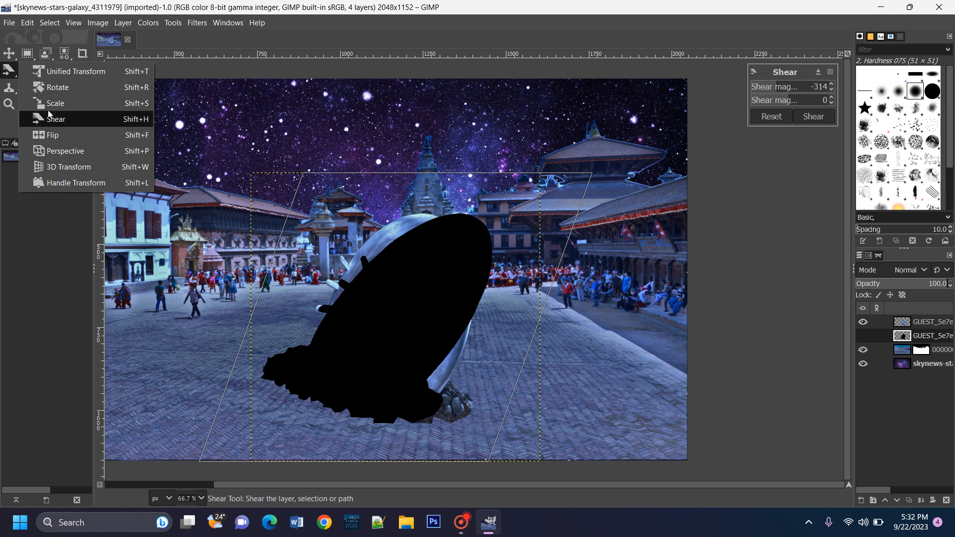
click(83, 76)
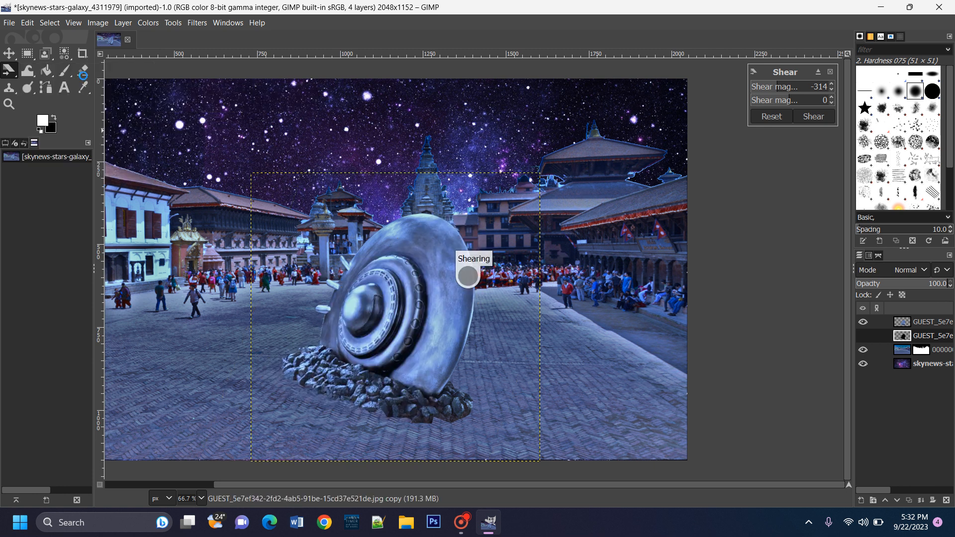
Distort the black sculpture copy with Unified Transform, pulling its corners so it lies across the pavement to the sculpture's right.
click(516, 228)
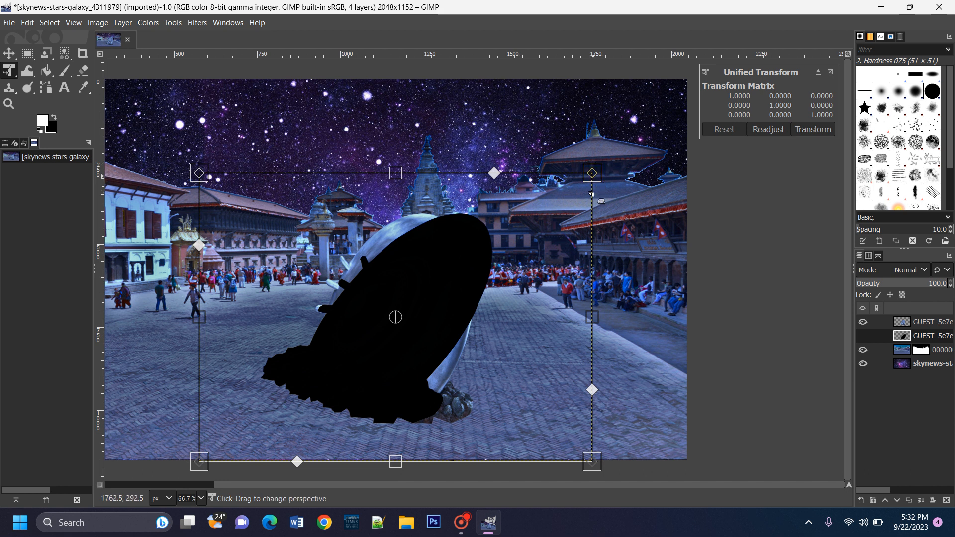
drag(591, 194, 679, 328)
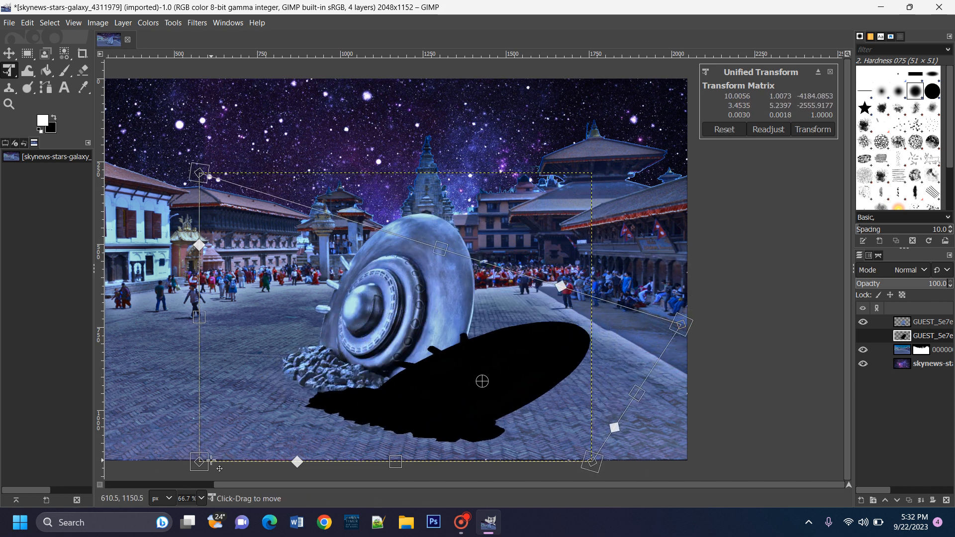
drag(199, 462, 194, 401)
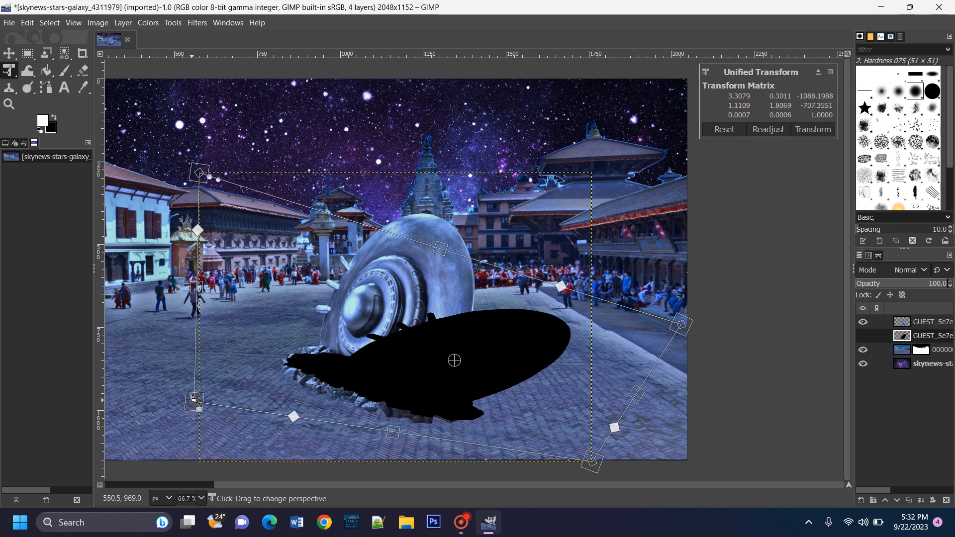
drag(591, 462, 571, 456)
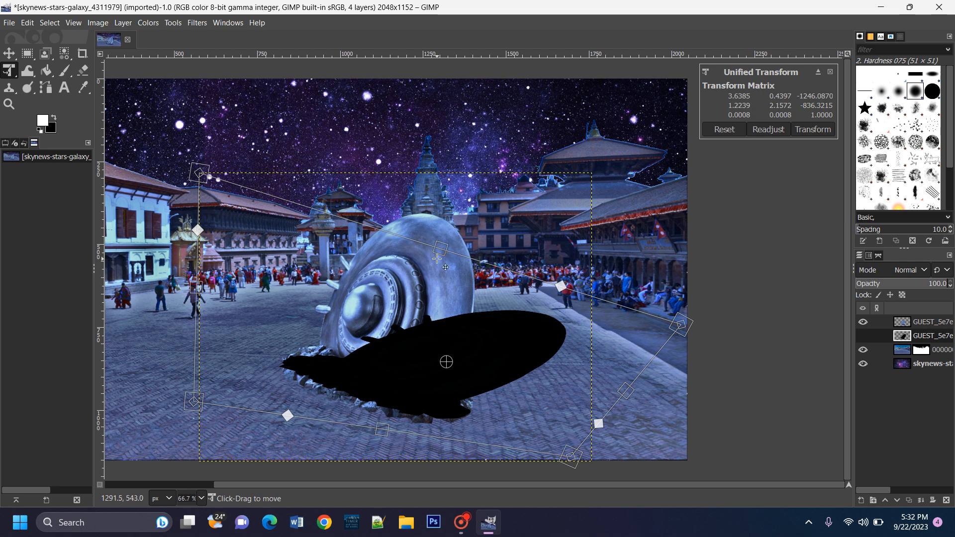
mouse_move(442, 251)
mouse_down()
mouse_move(447, 278)
mouse_move(453, 257)
mouse_up()
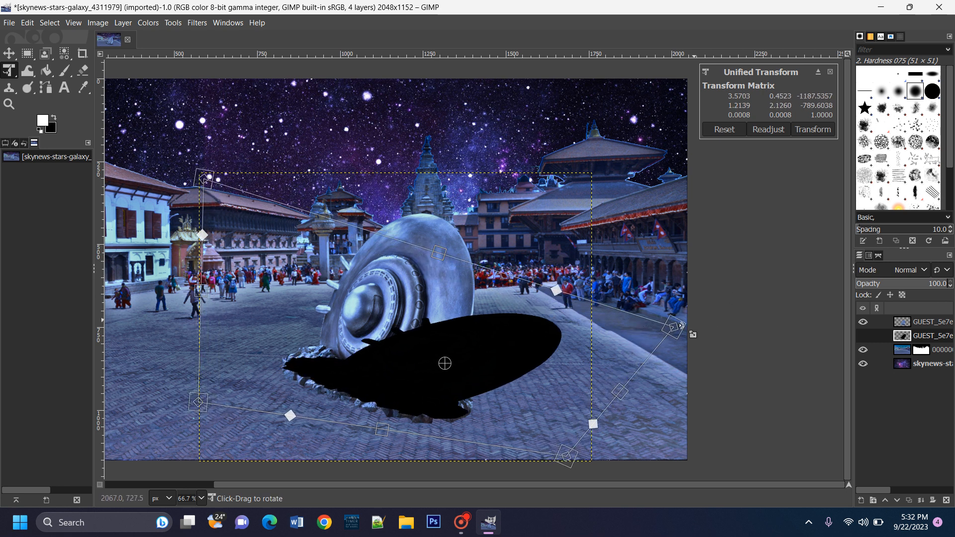
Flatten the shadow further by adjusting its corners, align its base with the rubble, make its layer visible and apply the transform.
drag(674, 327, 669, 379)
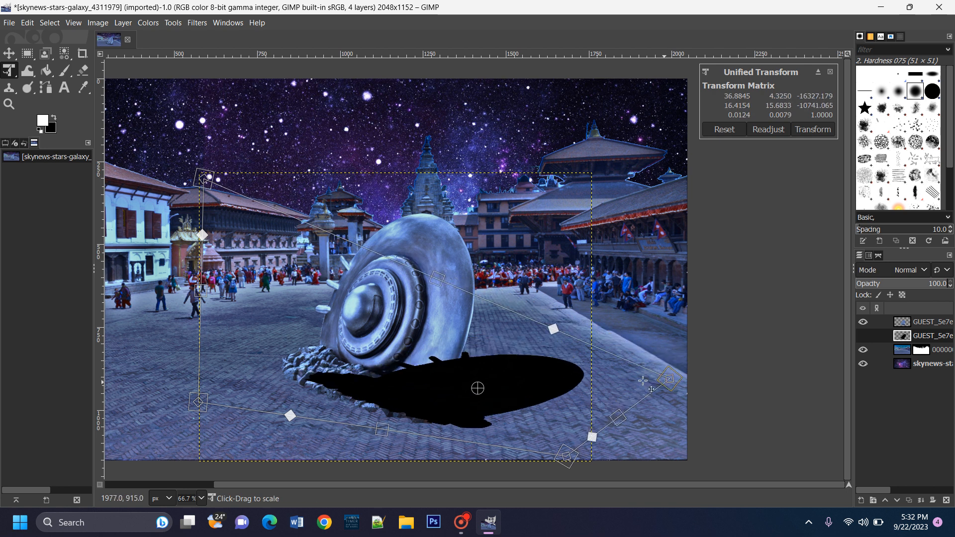
drag(202, 177, 193, 167)
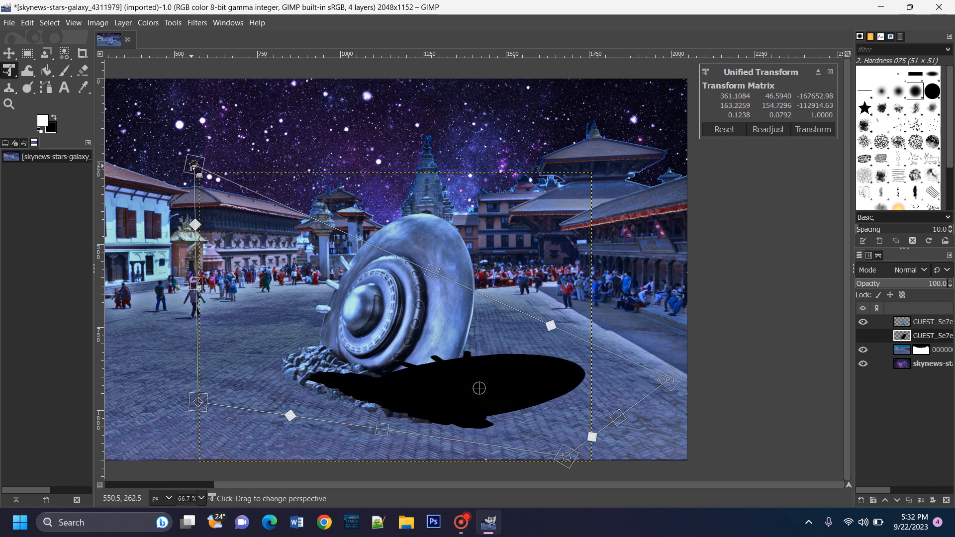
drag(198, 402, 158, 379)
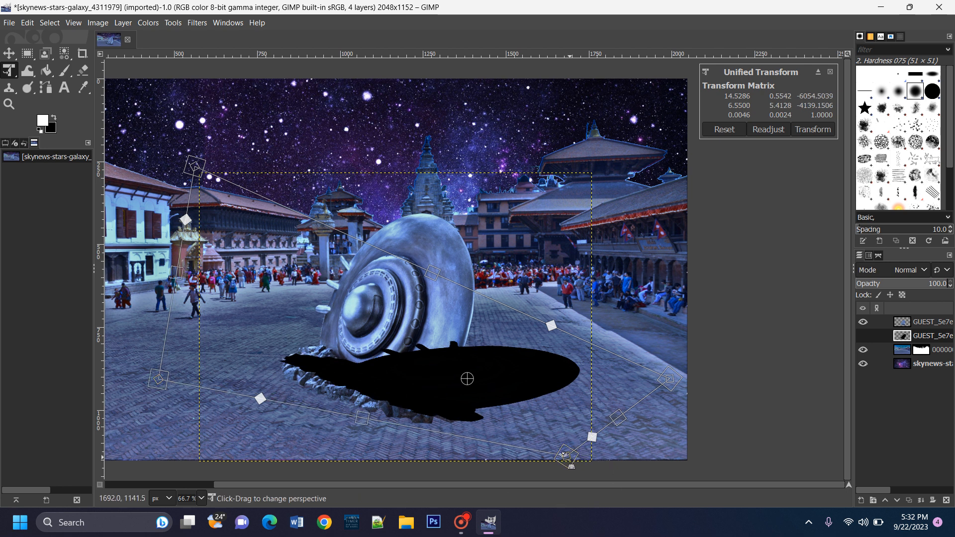
drag(565, 455, 547, 454)
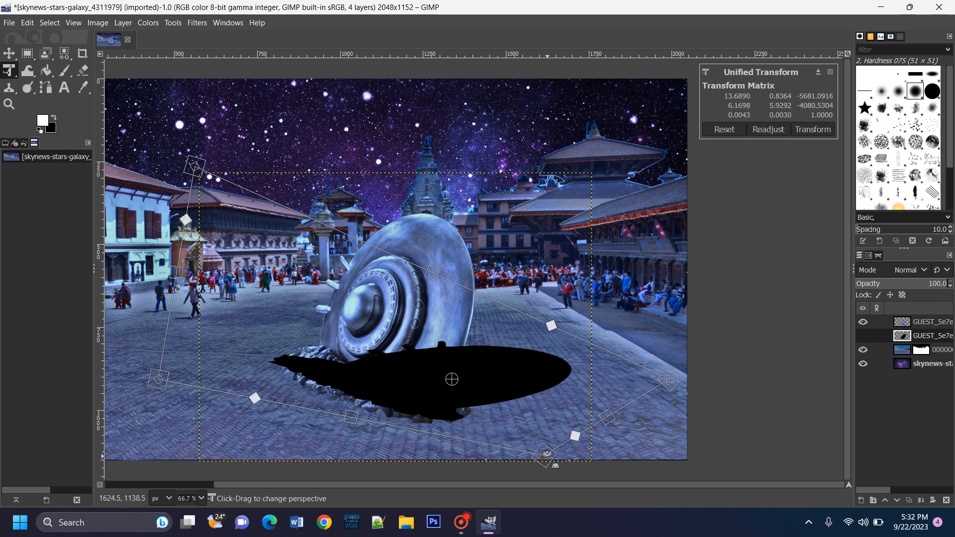
click(861, 339)
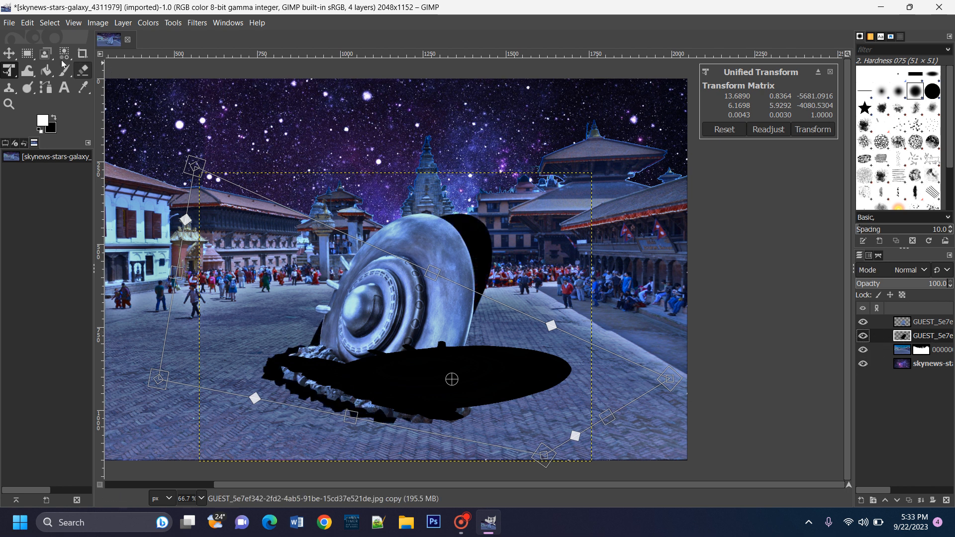
click(8, 53)
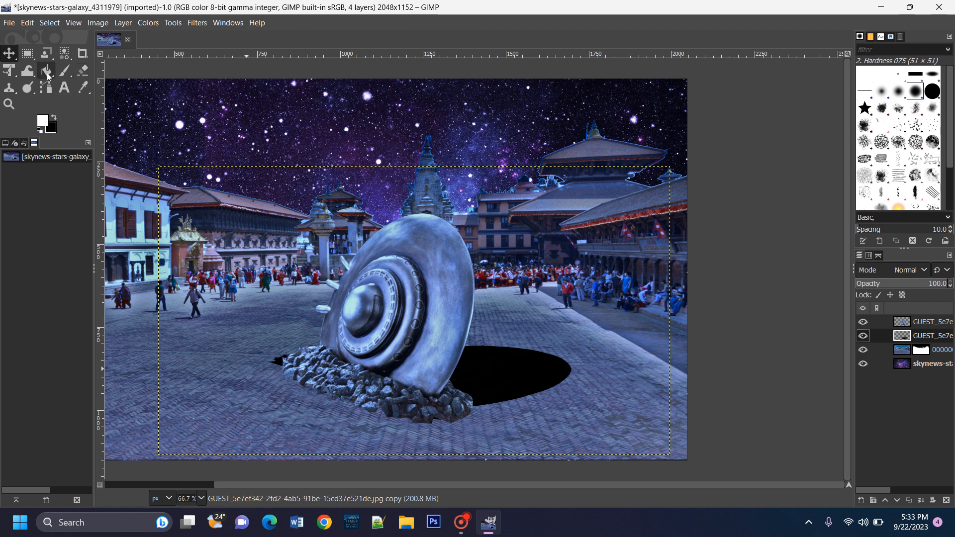
Erase the stray shadow tip at the rubble's left edge and set the shadow layer's opacity to 78.9.
click(83, 70)
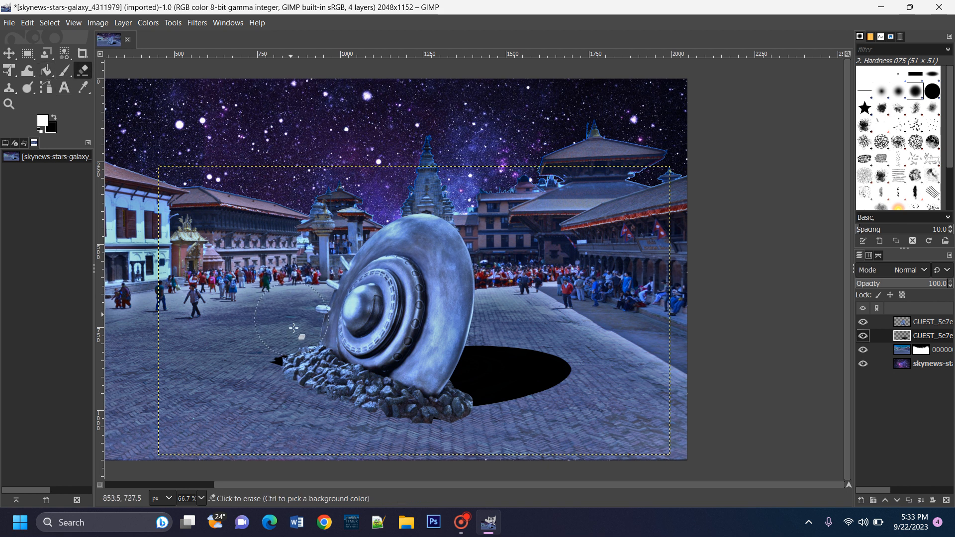
drag(294, 328, 279, 360)
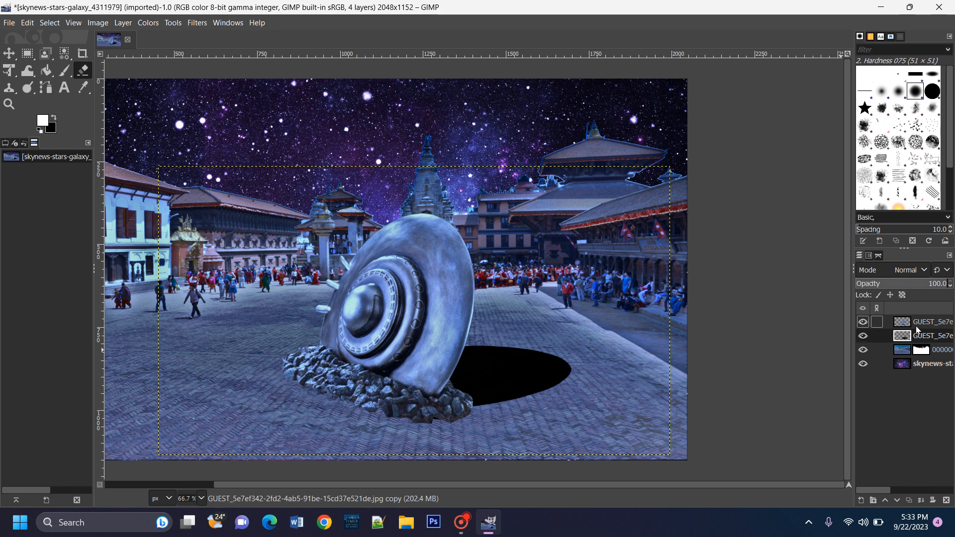
click(912, 283)
click(935, 283)
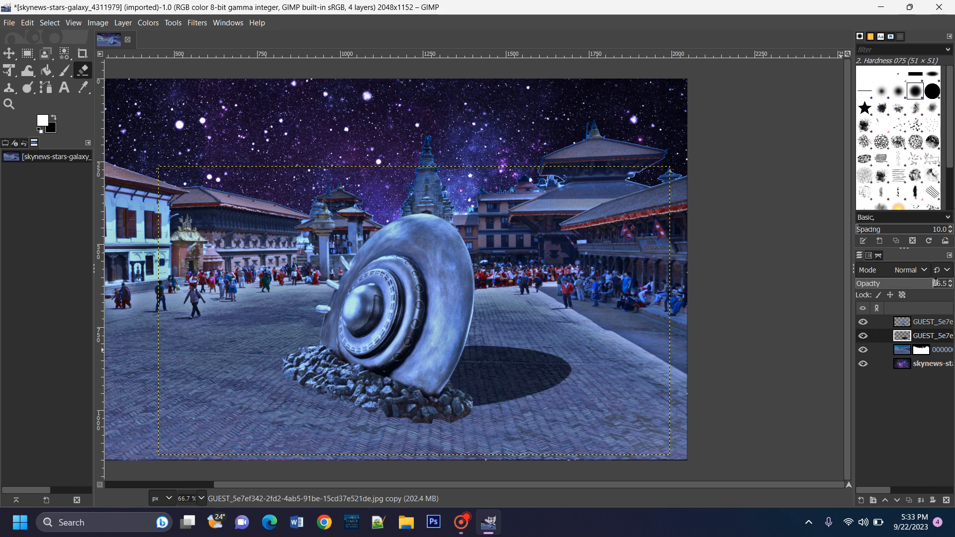
drag(914, 282, 936, 284)
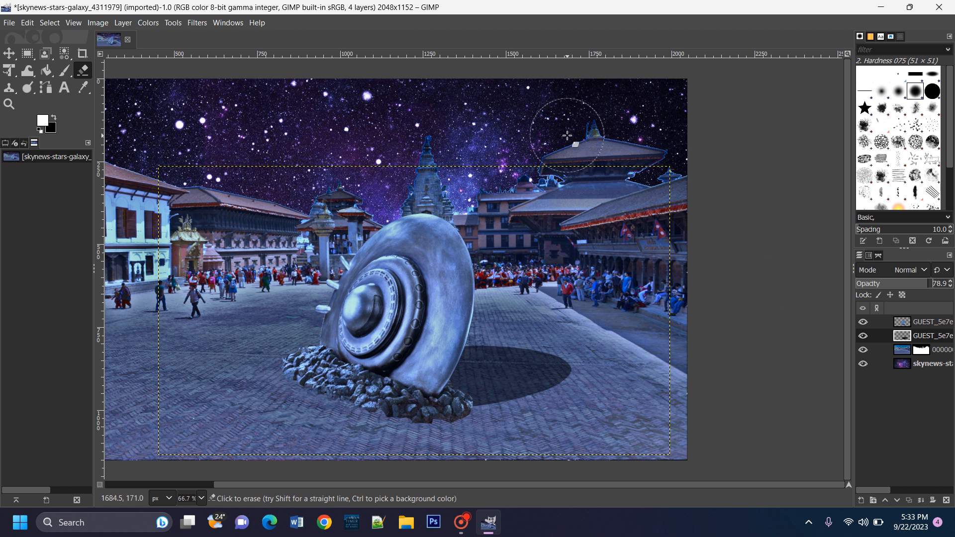
Activate the town square layer's mask for editing.
scroll(596, 163, up, 2)
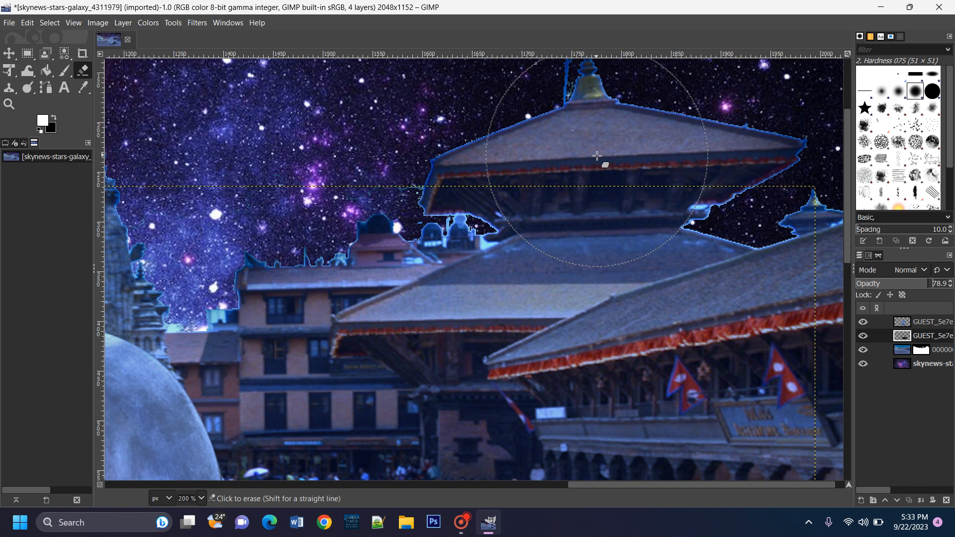
scroll(586, 160, up, 1)
scroll(560, 216, down, 3)
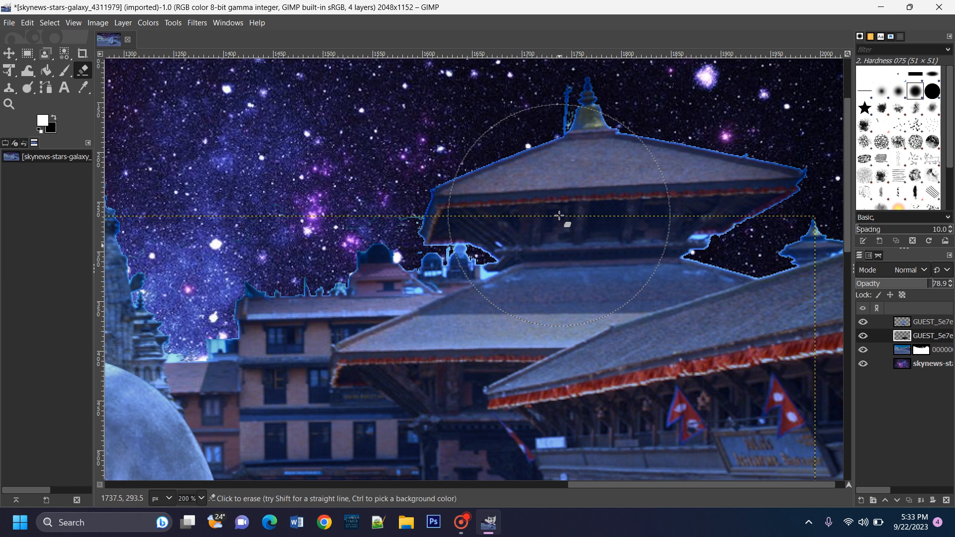
scroll(559, 216, down, 4)
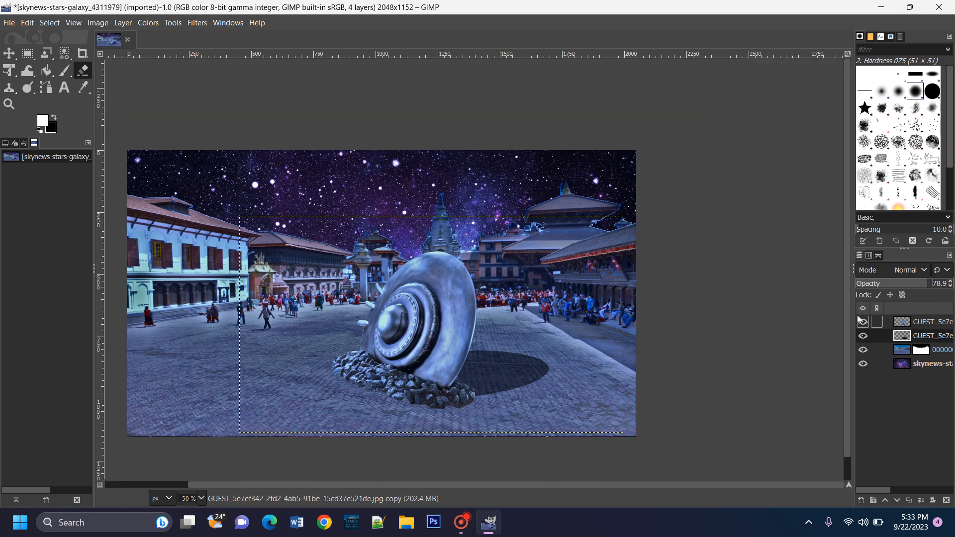
click(938, 350)
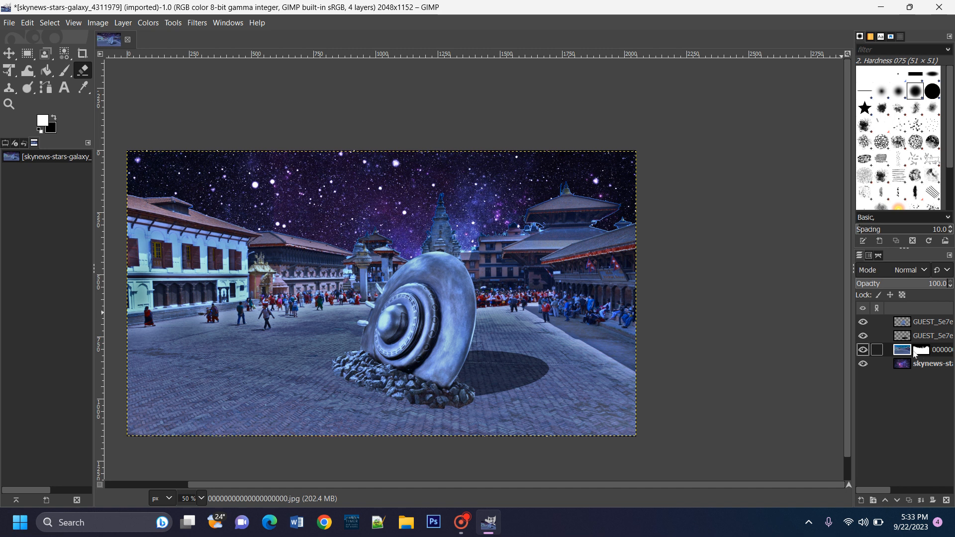
click(927, 352)
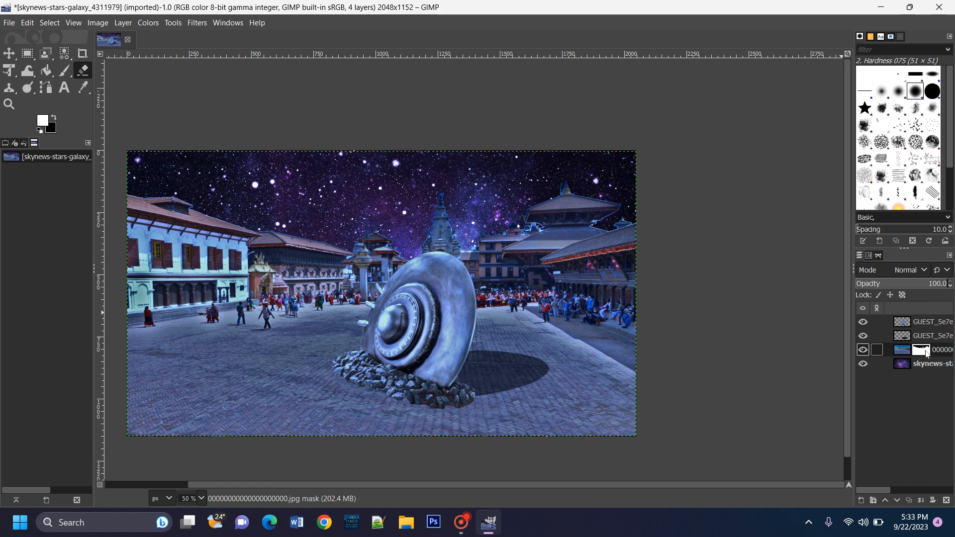
ctrl+click(927, 352)
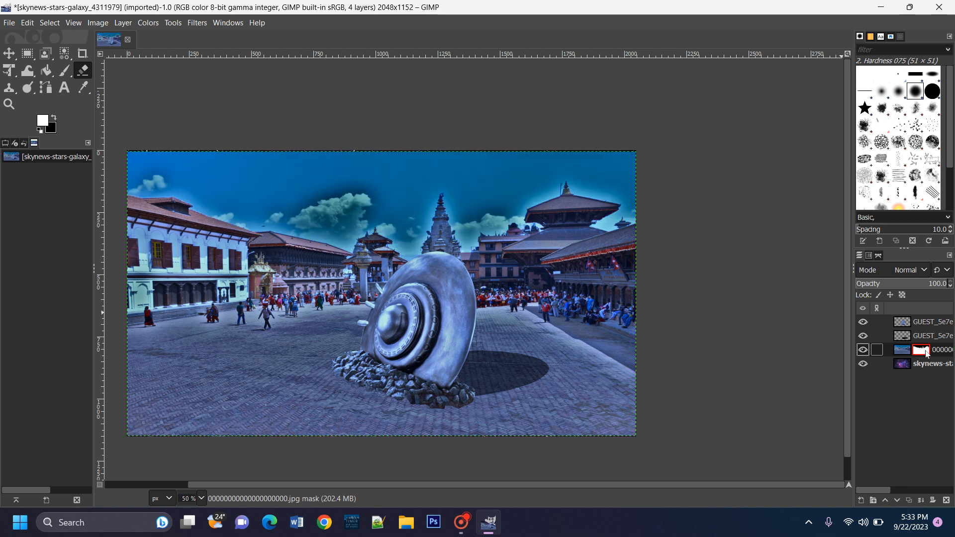
ctrl+click(927, 352)
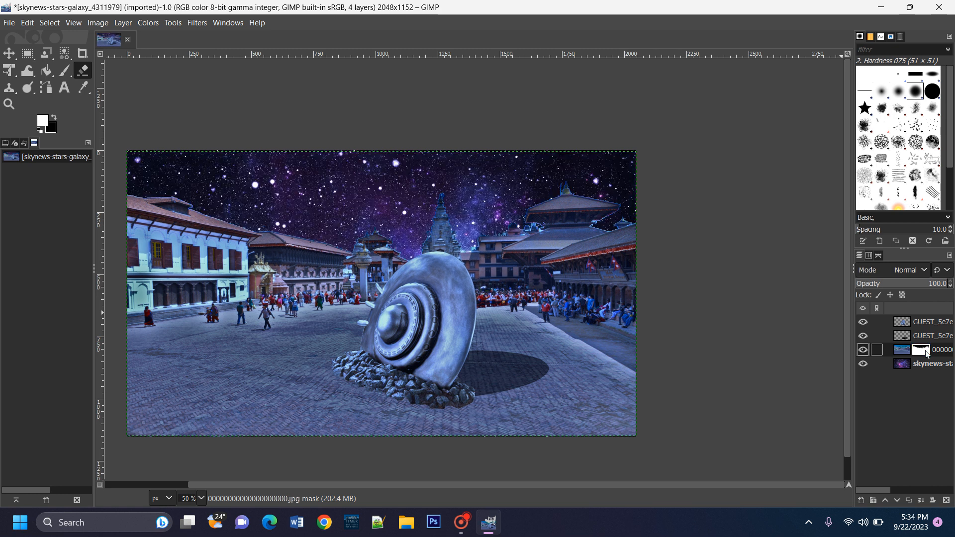
right_click(926, 352)
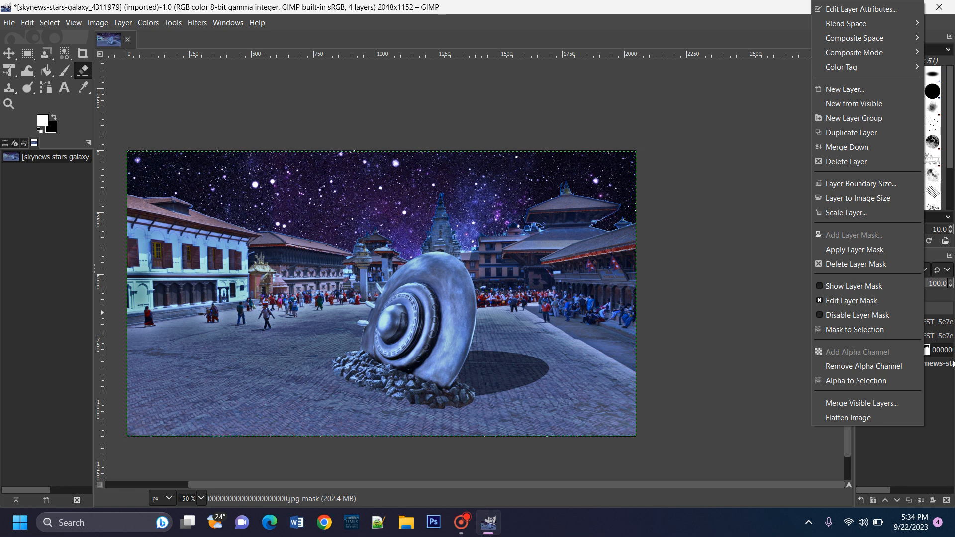
click(945, 354)
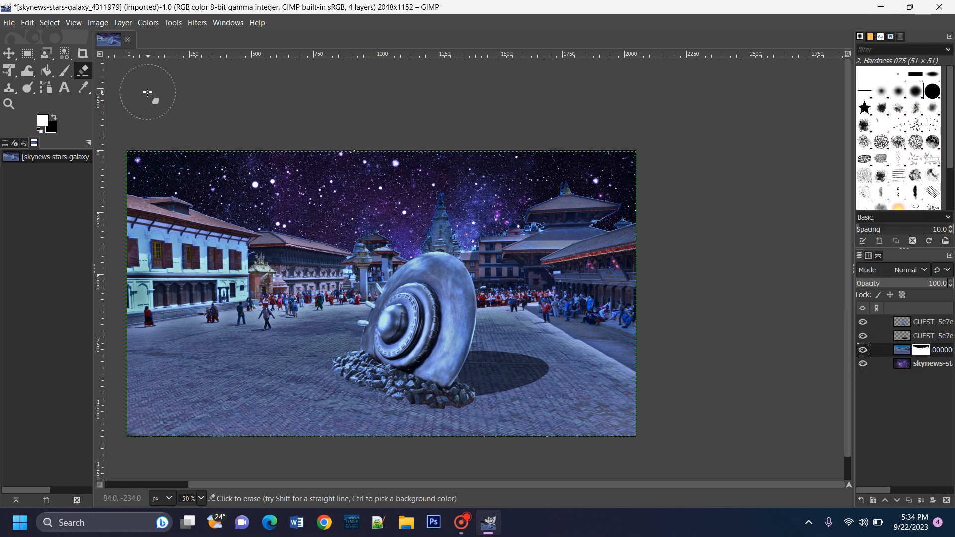
Fuzzy-select the sky area on the town square's mask and turn the selection into a 7 px border with Feathered style.
click(65, 53)
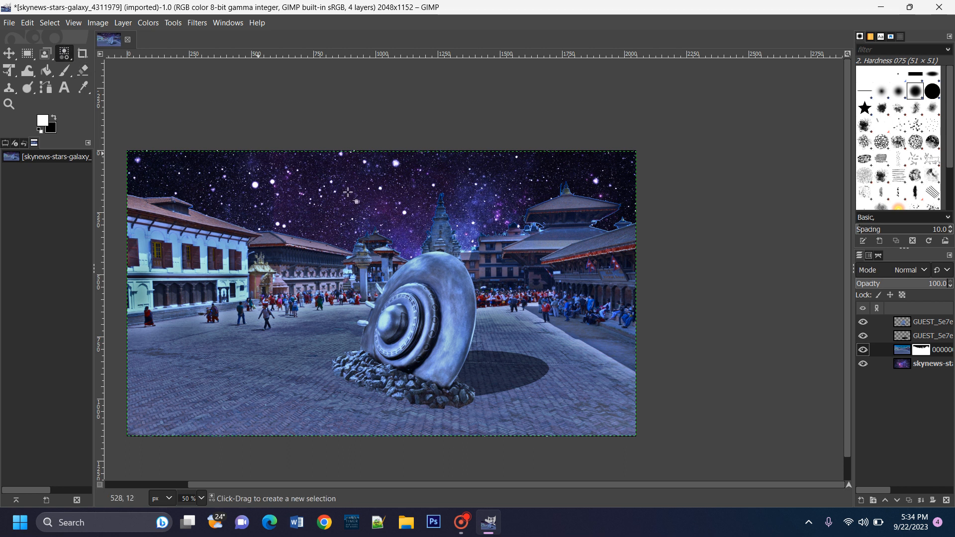
click(403, 214)
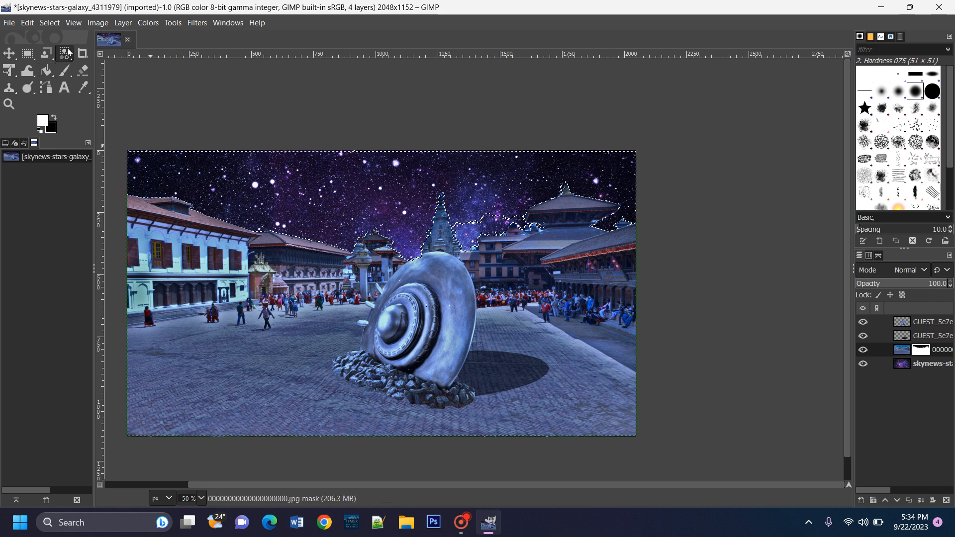
click(98, 22)
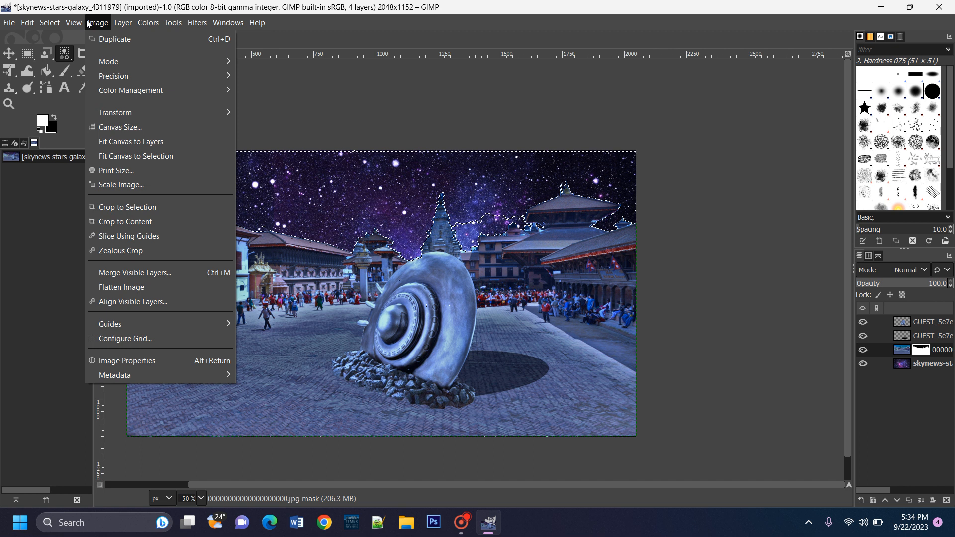
mouse_move(76, 23)
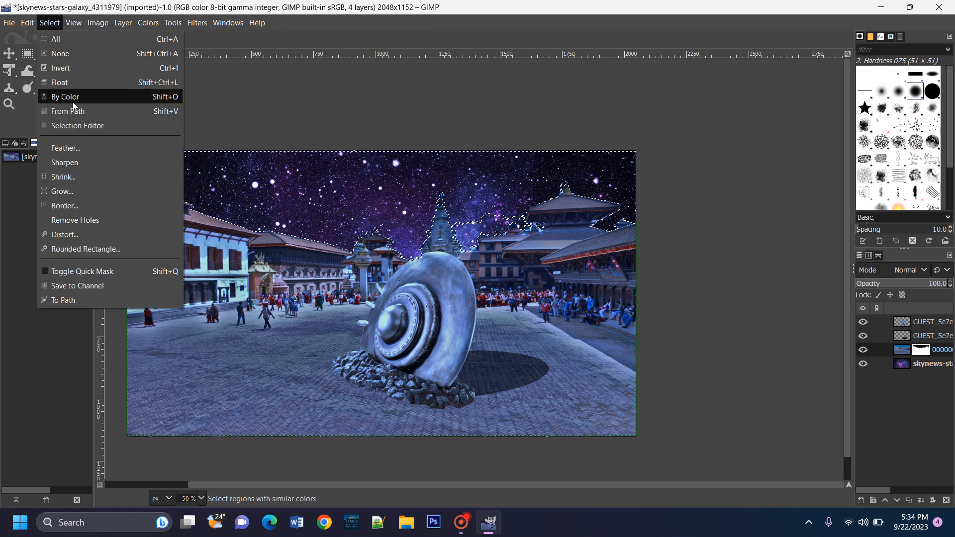
click(87, 207)
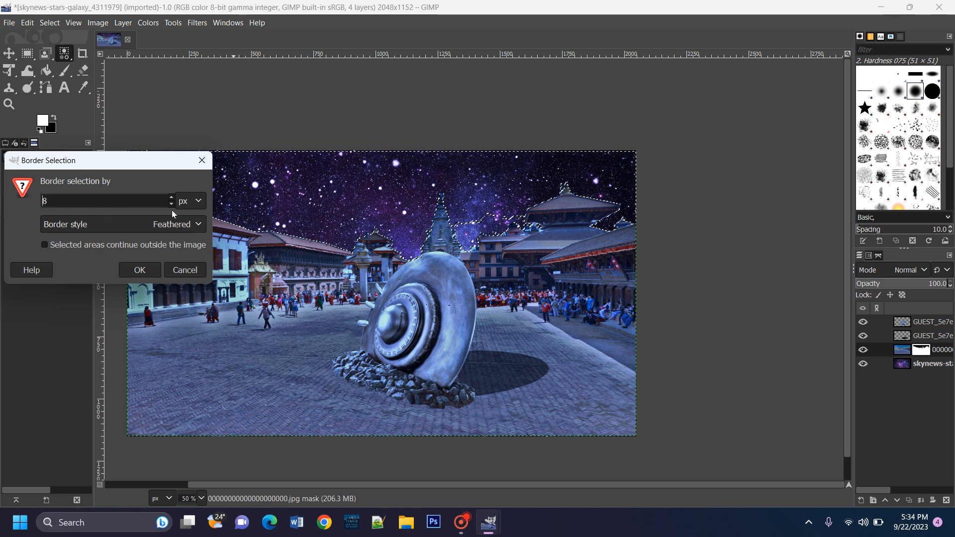
click(170, 204)
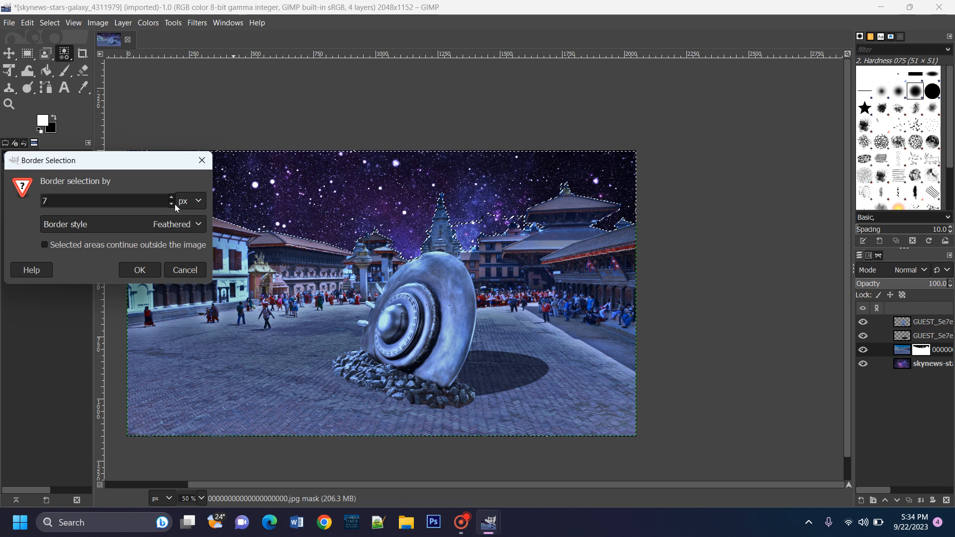
click(198, 225)
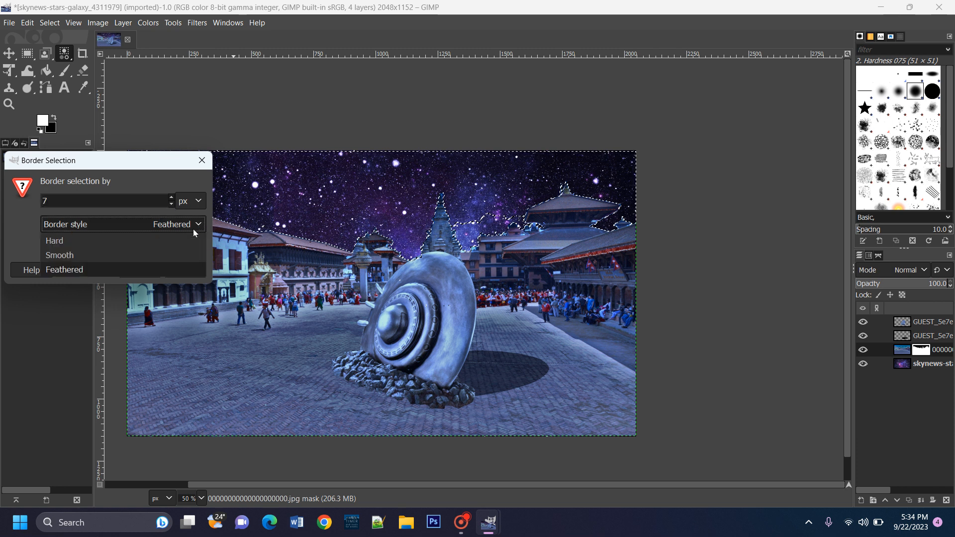
click(139, 269)
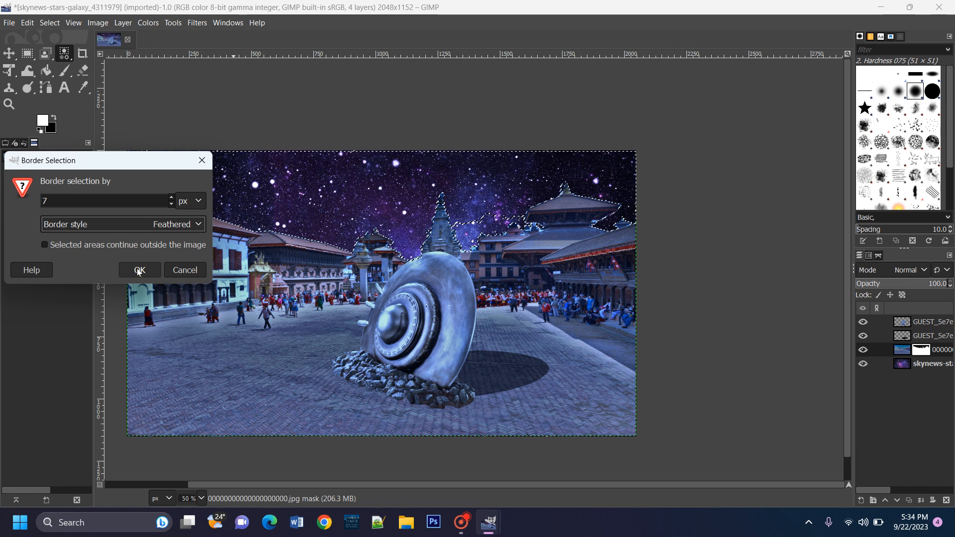
click(138, 271)
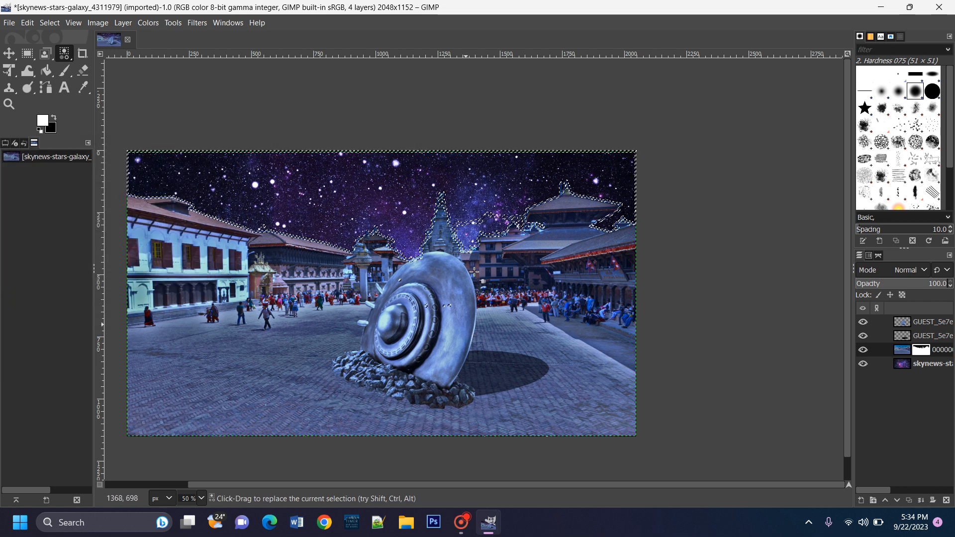
scroll(147, 209, up, 5)
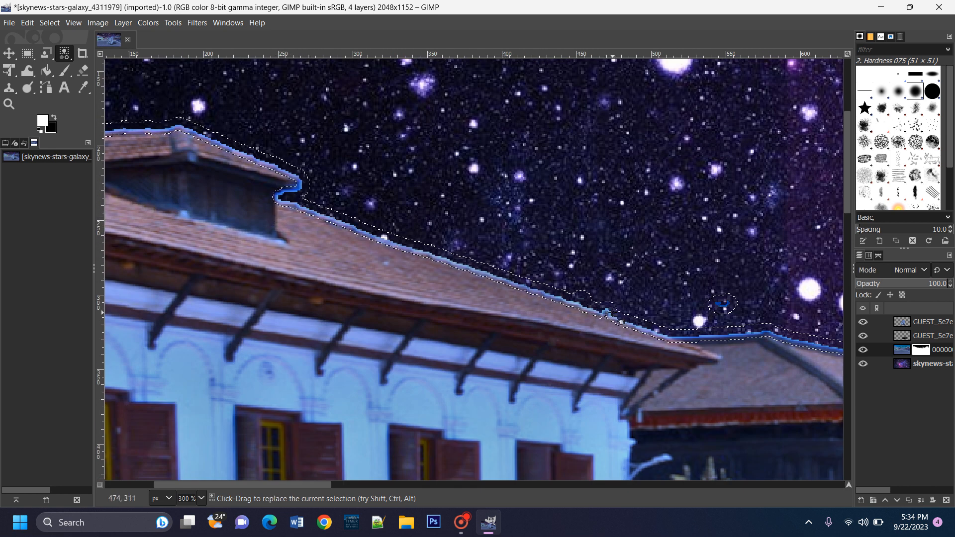
scroll(658, 323, down, 2)
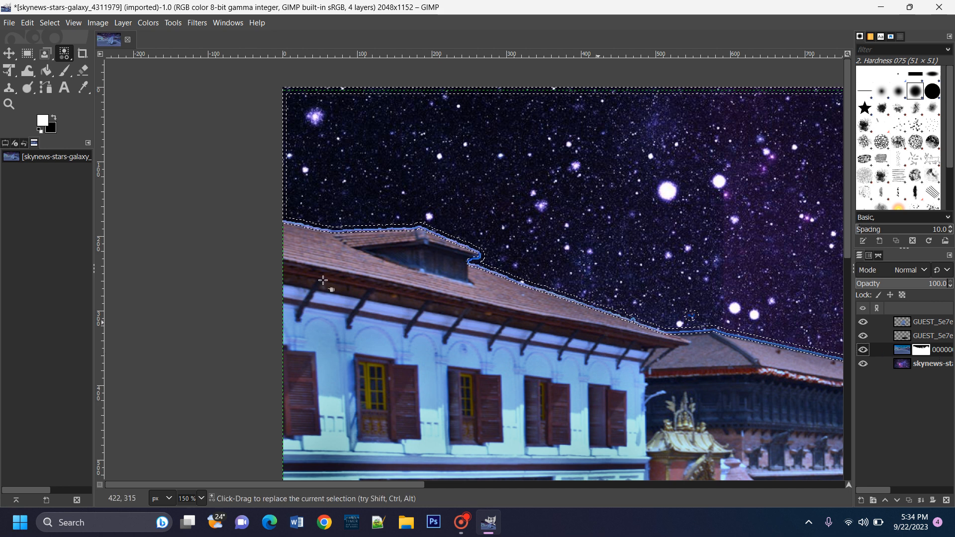
Paint black with the Paintbrush on the town square's mask, inside the border selection along the white building's roofline.
click(65, 71)
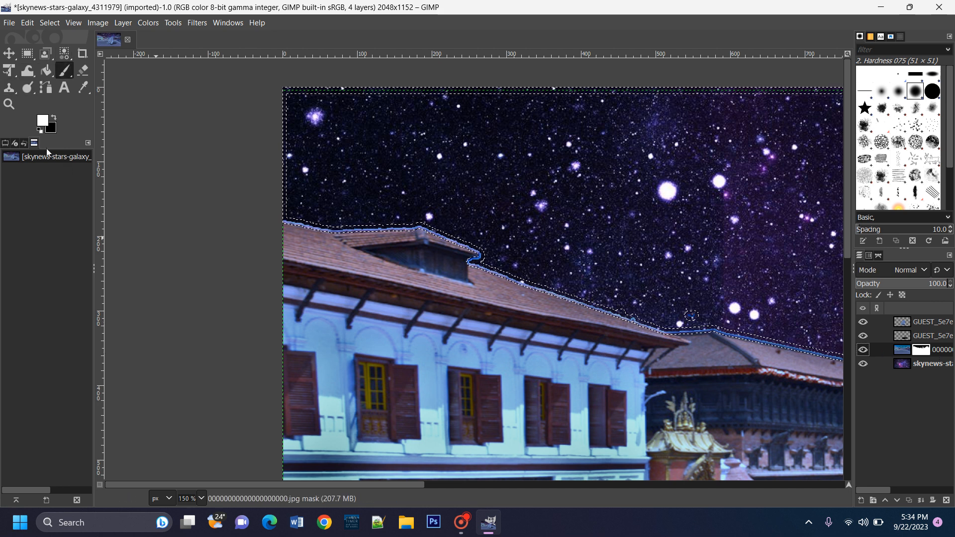
drag(391, 233, 515, 266)
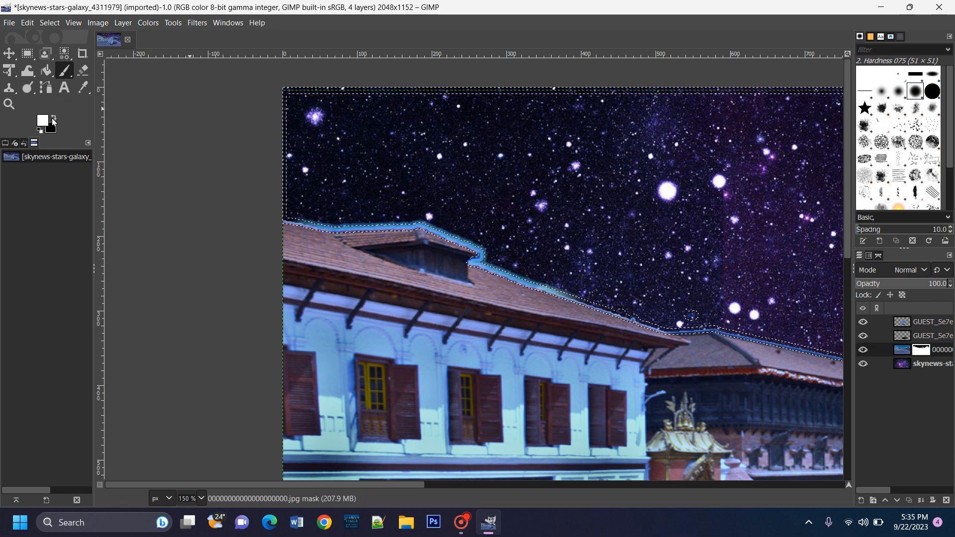
mouse_move(421, 249)
mouse_down()
mouse_move(260, 228)
mouse_move(370, 204)
mouse_move(267, 209)
mouse_move(499, 241)
mouse_move(402, 263)
mouse_up()
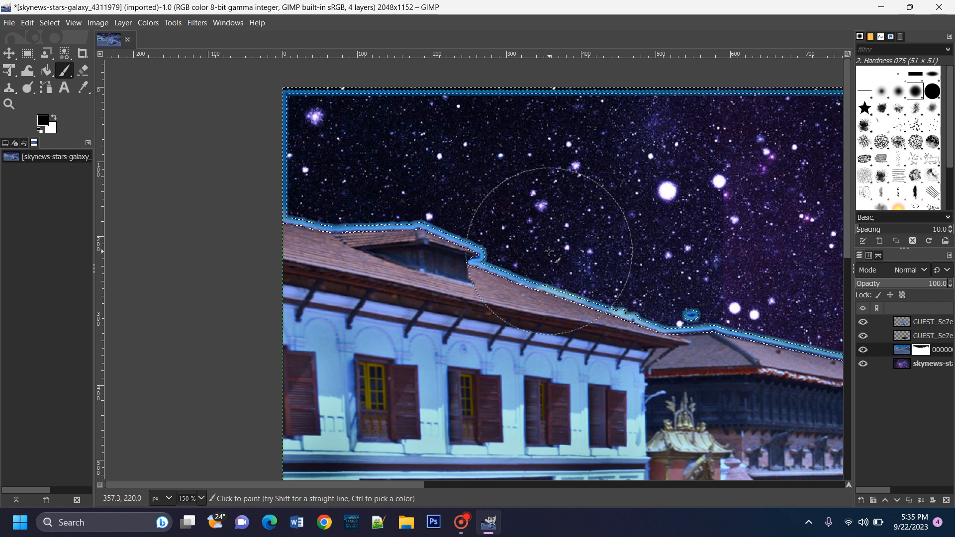
key(ctrl)
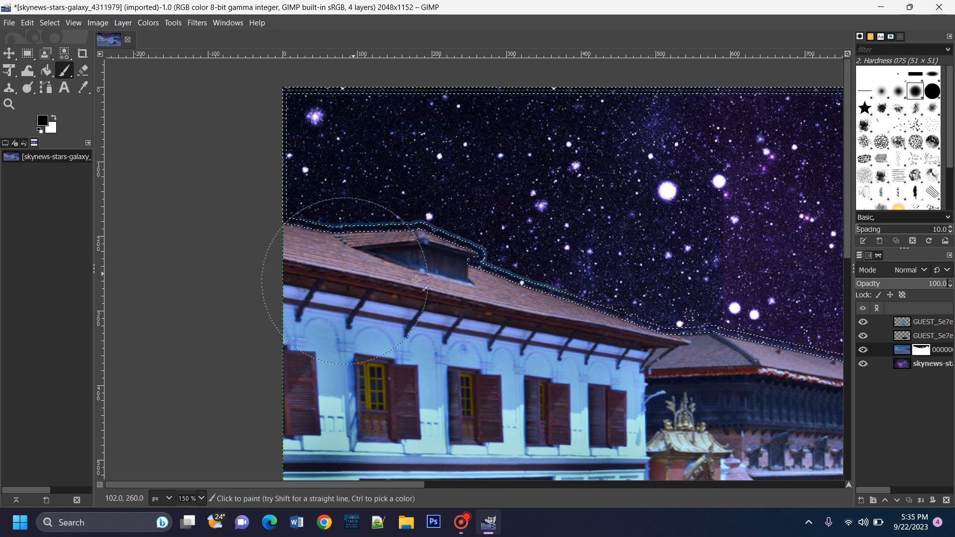
Paint black on the mask inside the border selection along the rest of the skyline, around the temple towers and the far-side pagoda.
scroll(375, 215, right, 10)
scroll(398, 249, down, 2)
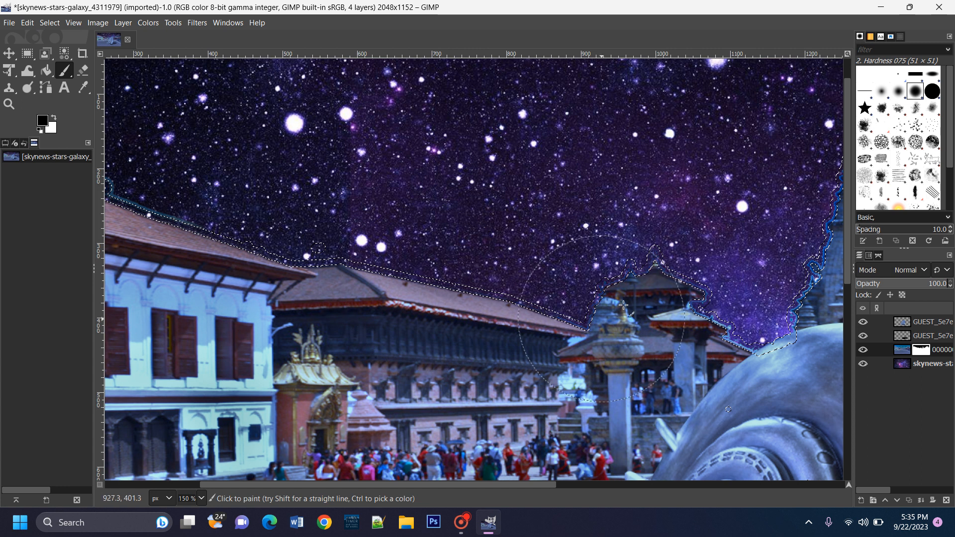
scroll(426, 293, left, 2)
scroll(426, 294, right, 20)
scroll(427, 293, down, 1)
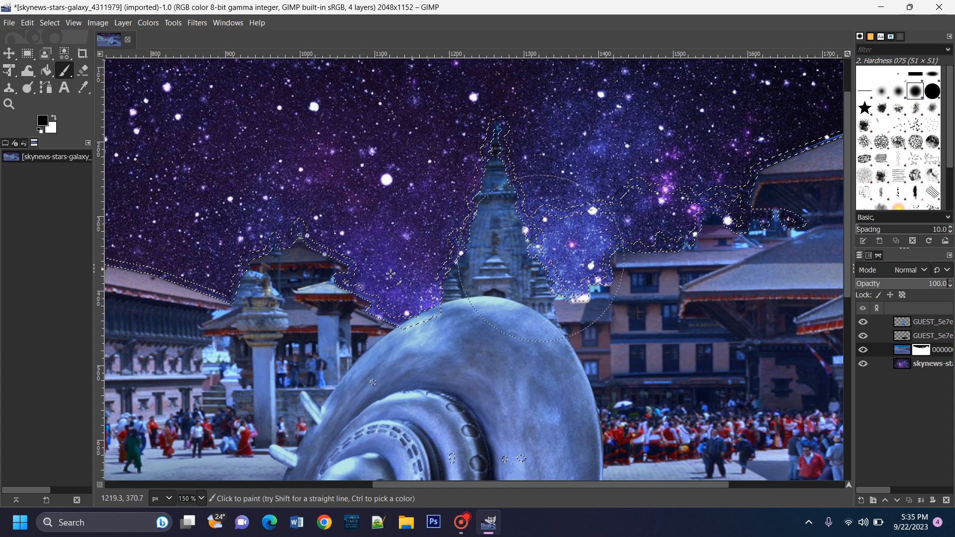
scroll(510, 257, left, 1)
scroll(511, 257, down, 1)
drag(510, 257, 93, 319)
mouse_move(388, 244)
mouse_down()
mouse_move(418, 206)
mouse_move(614, 184)
mouse_move(599, 254)
mouse_move(492, 160)
mouse_move(567, 215)
mouse_move(368, 159)
mouse_move(662, 319)
mouse_up()
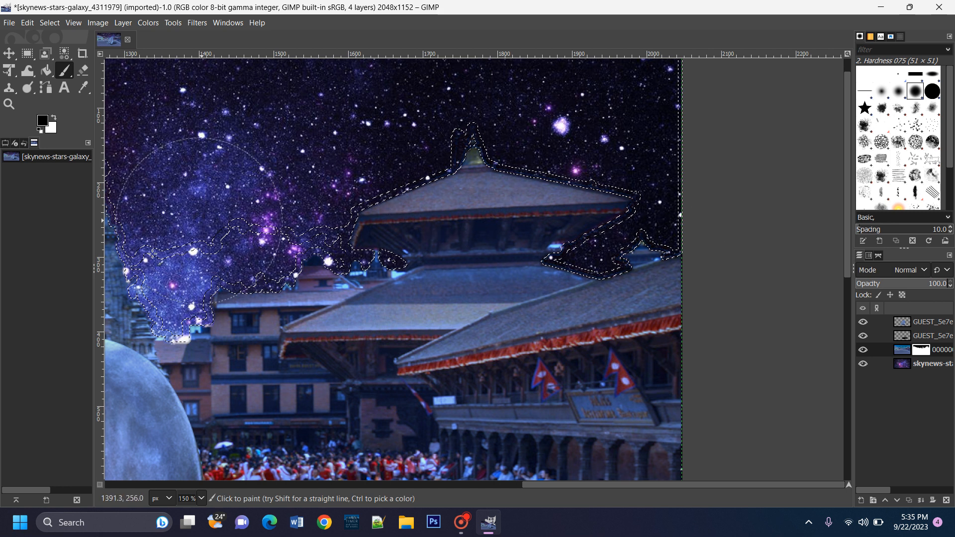
drag(173, 259, 262, 265)
Clear the skyline border selection.
ctrl+scroll(262, 264, down, 3)
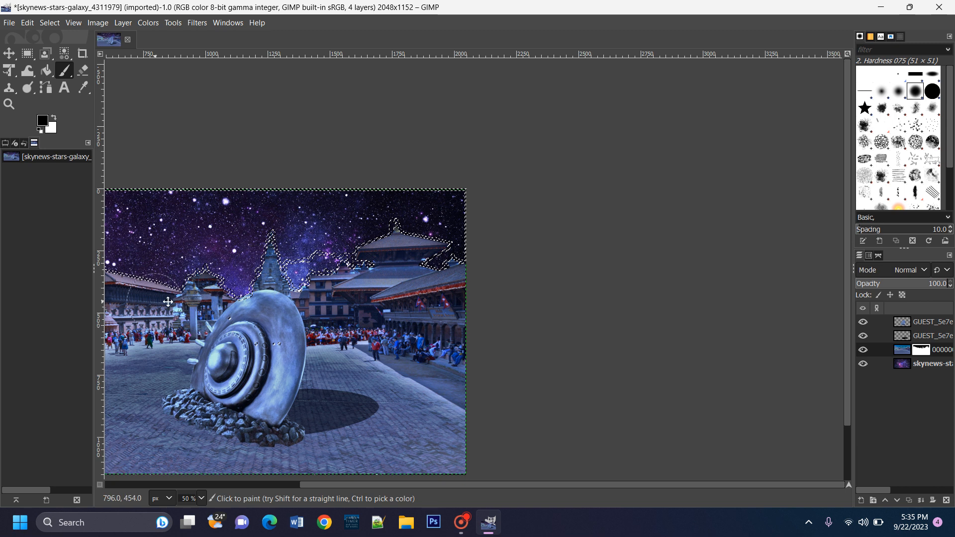
drag(171, 302, 479, 264)
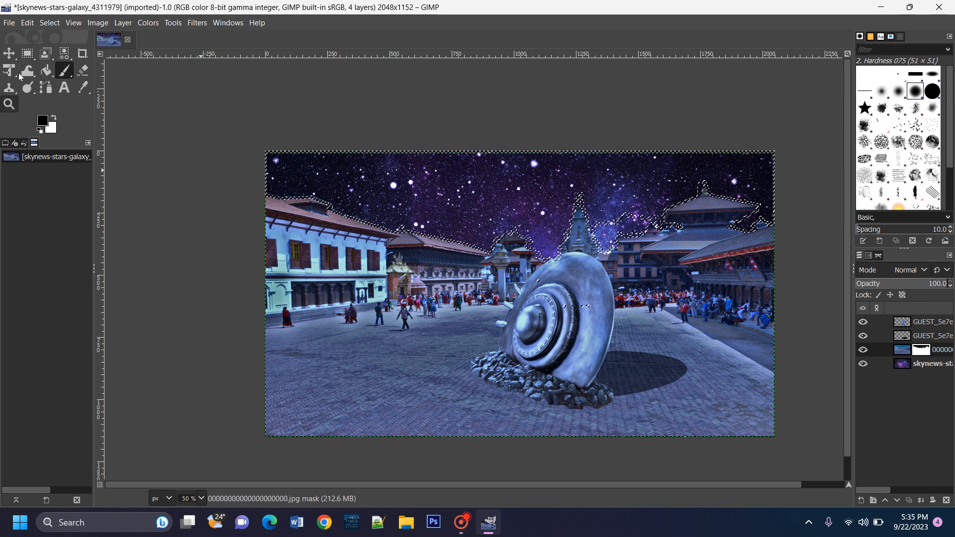
click(50, 23)
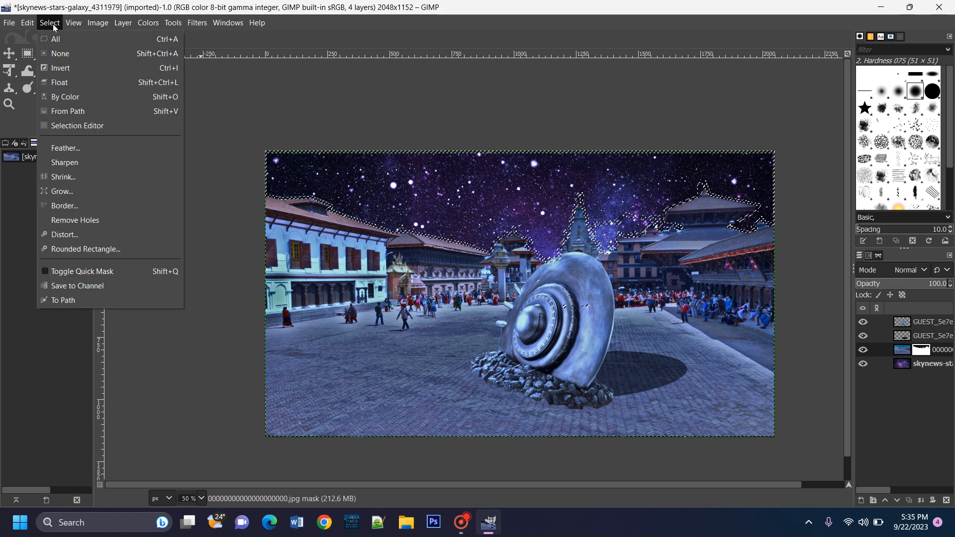
click(61, 53)
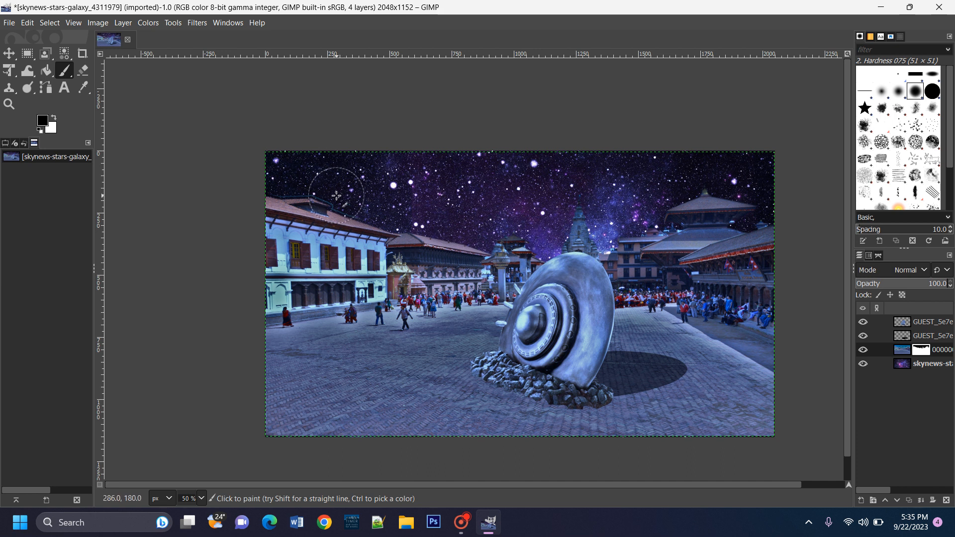
Paint black on the mask over the leftover fringe above the white building's roof, using the Hardness 100 brush at size 22.
scroll(309, 211, up, 3)
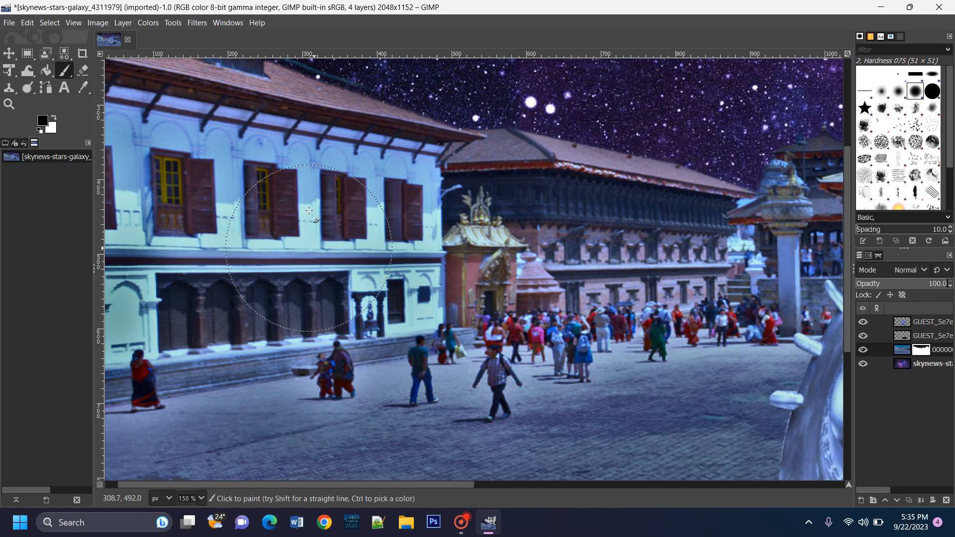
drag(309, 211, 325, 308)
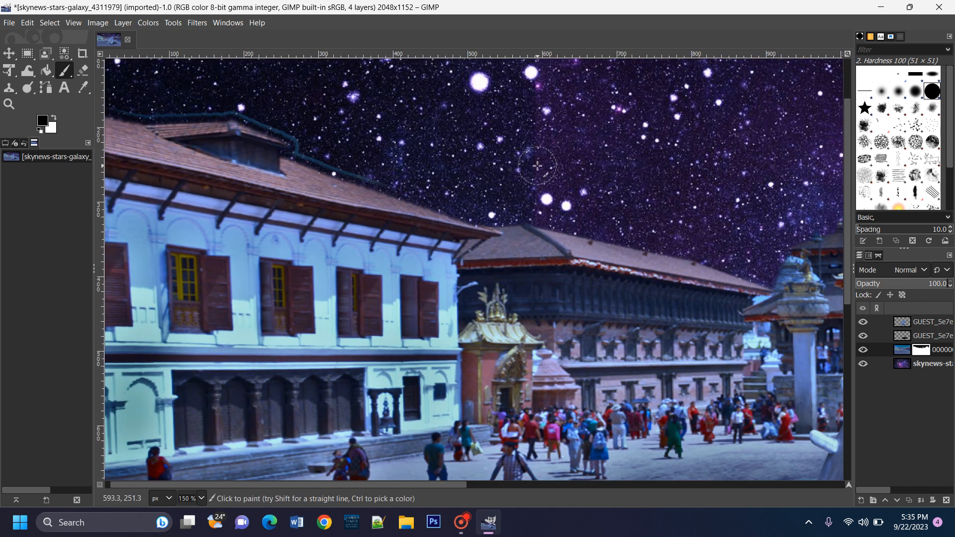
key(bracketleft)
key(bracketleft)
key(bracketleft)
key(bracketleft)
key(bracketleft)
key(bracketleft)
key(bracketleft)
key(bracketleft)
key(bracketleft)
key(bracketleft)
key(bracketleft)
key(bracketleft)
key(bracketleft)
key(bracketleft)
key(bracketleft)
key(bracketleft)
key(bracketleft)
key(bracketleft)
key(bracketleft)
key(bracketleft)
key(bracketleft)
key(bracketleft)
key(bracketleft)
key(bracketleft)
key(bracketleft)
key(bracketleft)
key(bracketleft)
key(bracketleft)
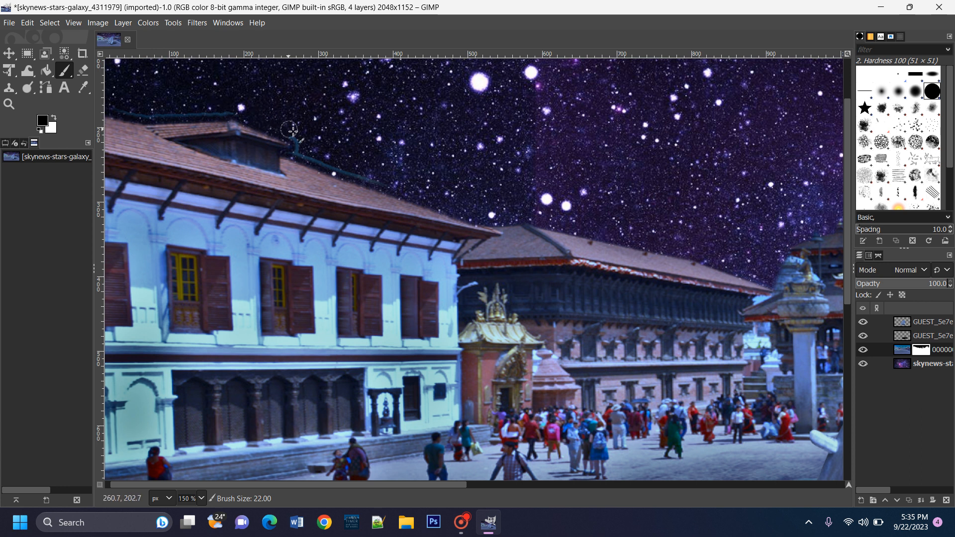
mouse_move(303, 151)
mouse_down()
mouse_move(631, 239)
mouse_move(550, 198)
mouse_up()
drag(450, 146, 309, 135)
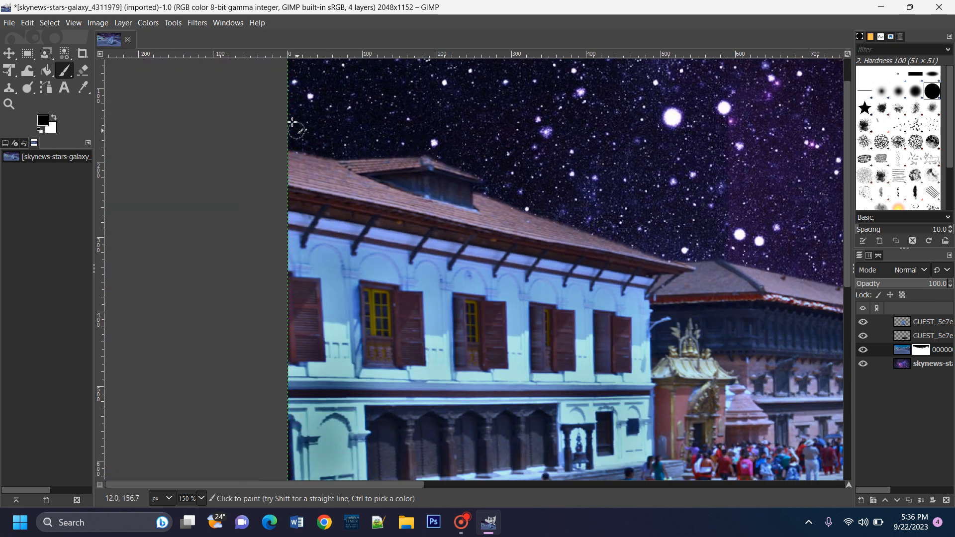
drag(525, 128, 335, 182)
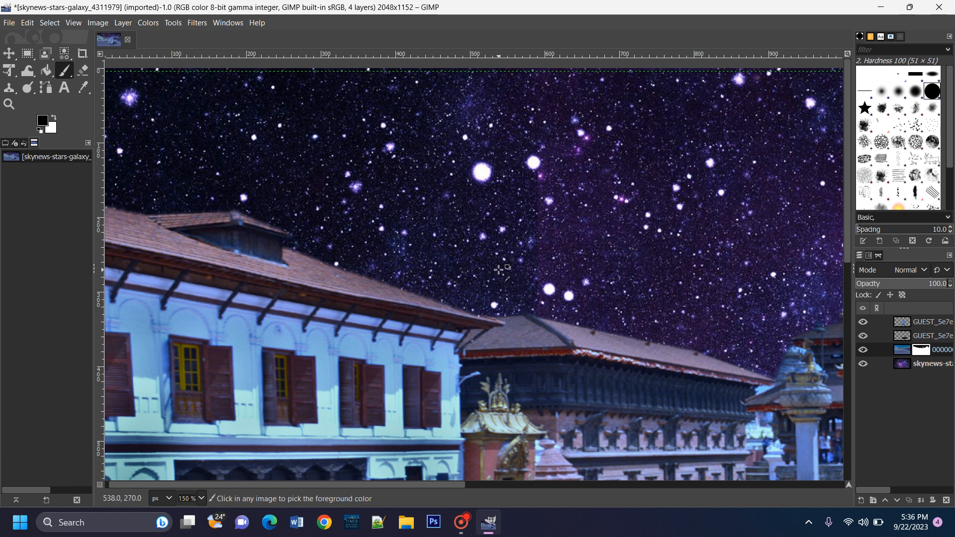
ctrl+scroll(500, 269, down, 3)
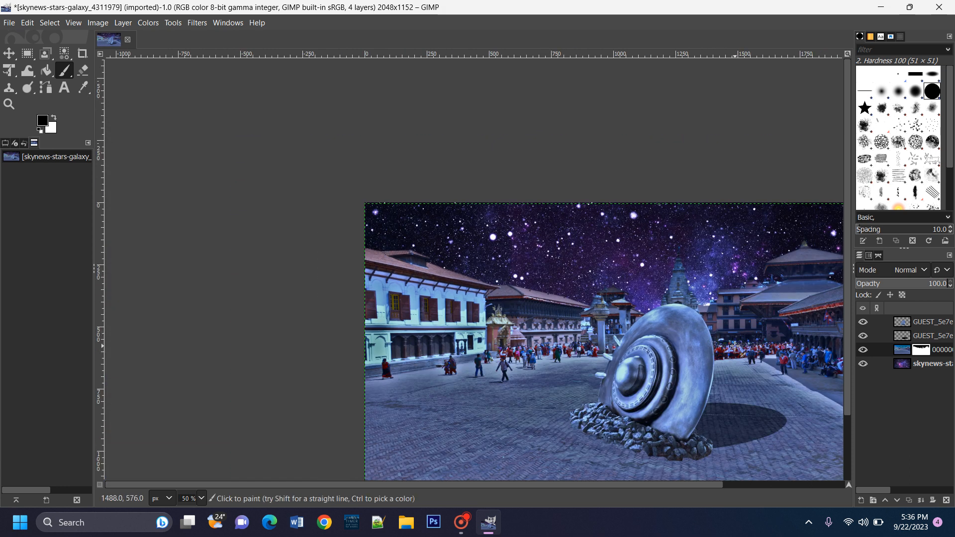
scroll(734, 343, down, 1)
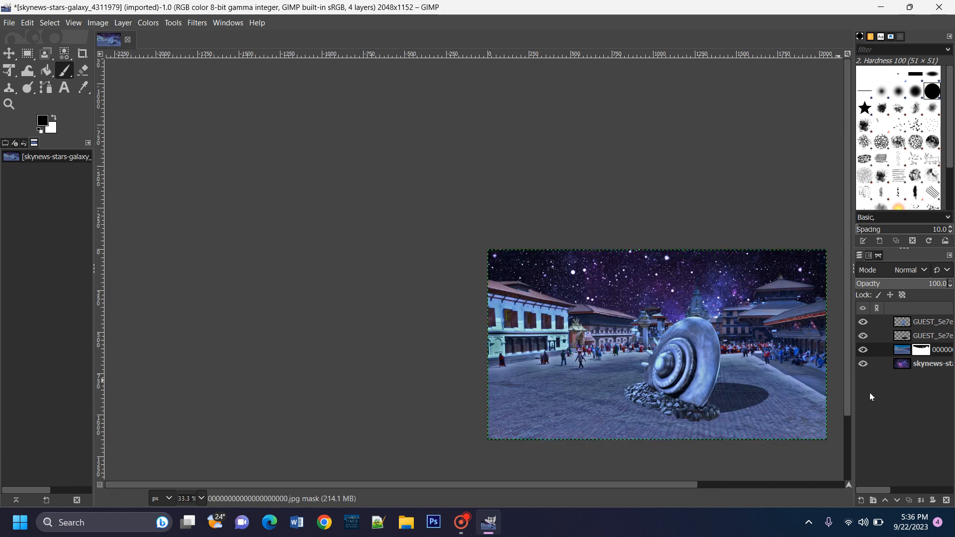
scroll(826, 378, up, 2)
scroll(670, 359, down, 1)
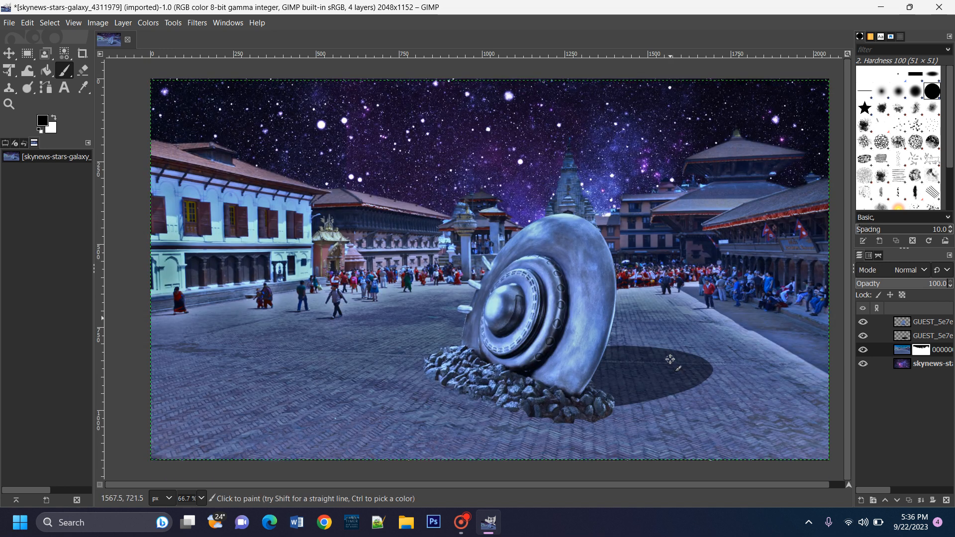
click(10, 23)
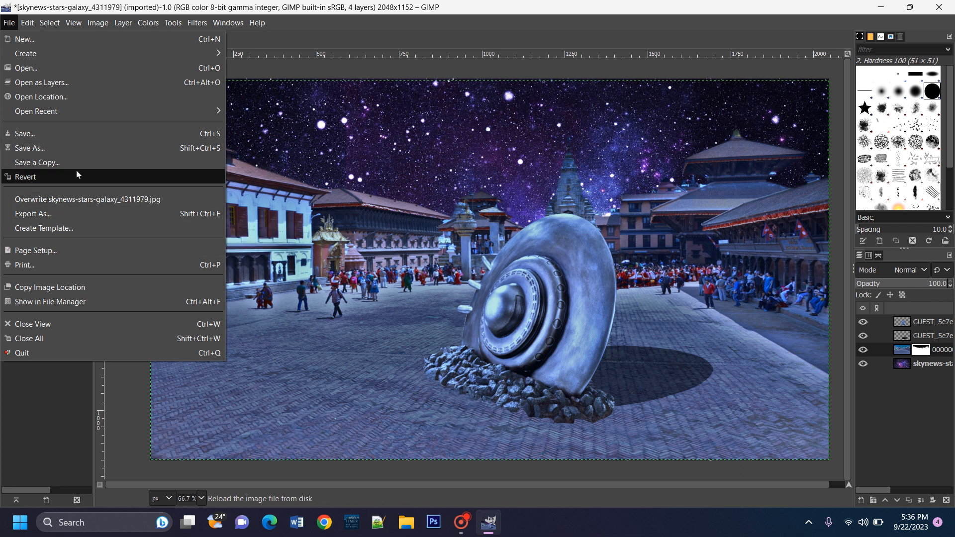
click(76, 148)
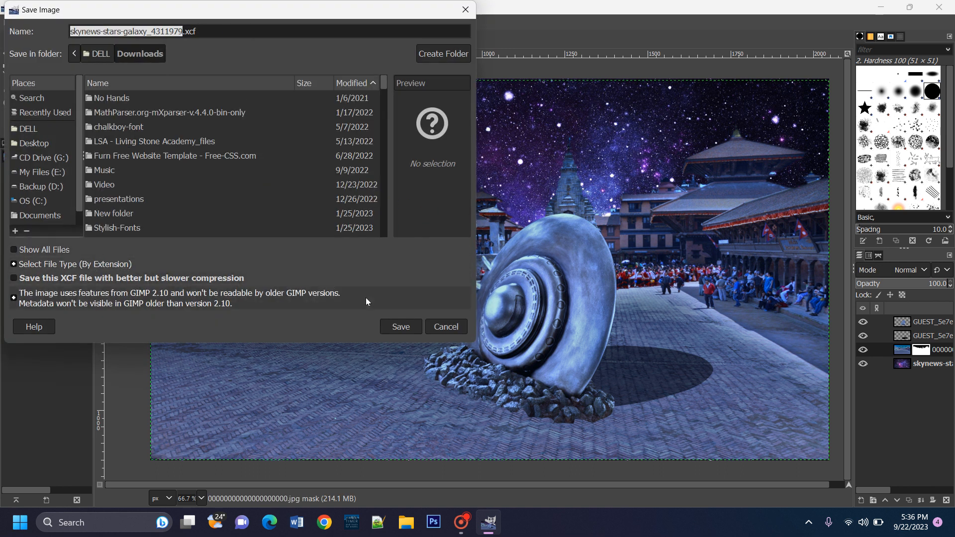
click(456, 329)
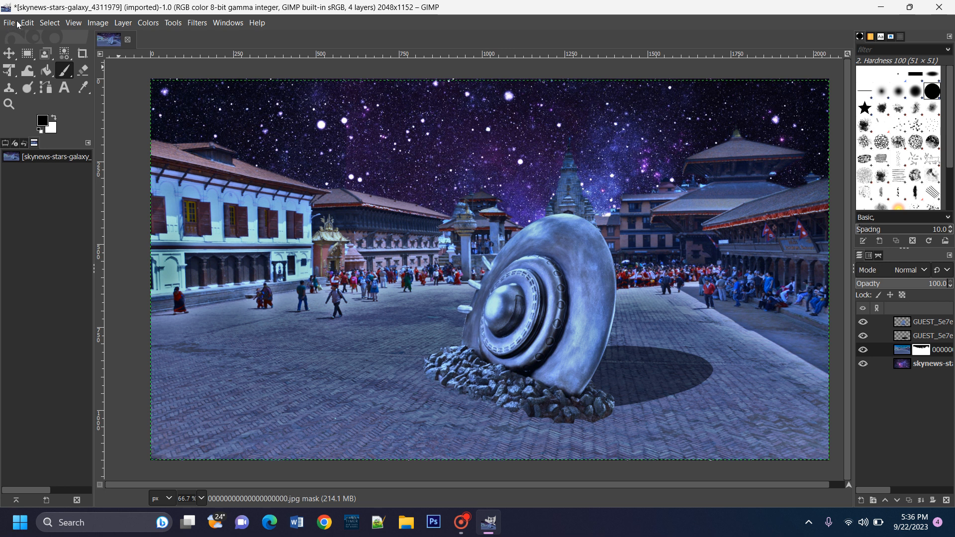
Start exporting the composite as an image and set the My Files (E:) drive as the destination.
click(17, 23)
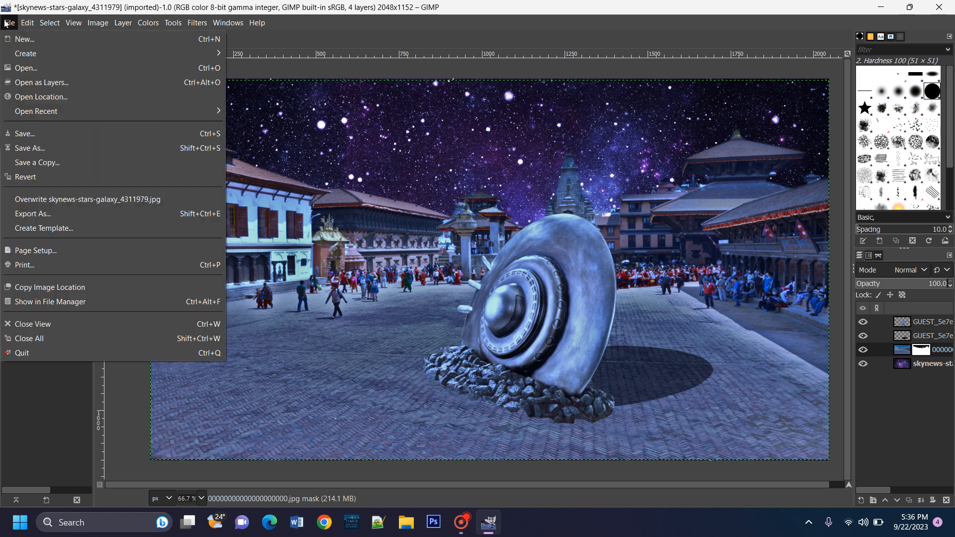
click(53, 218)
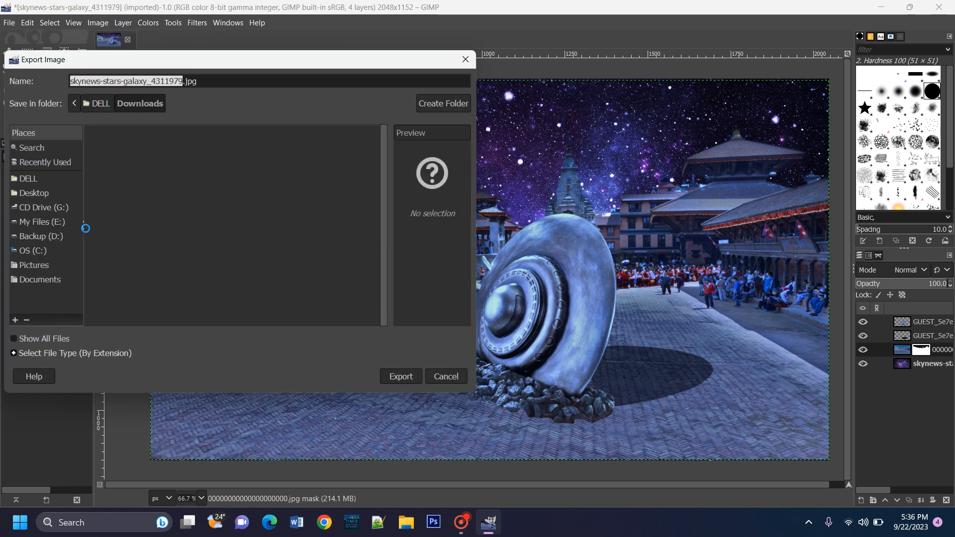
click(38, 194)
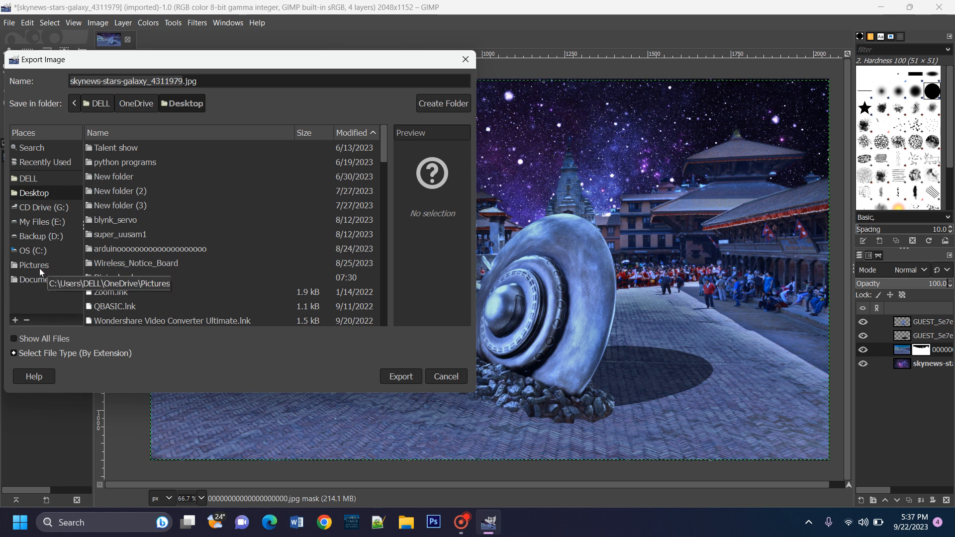
click(74, 105)
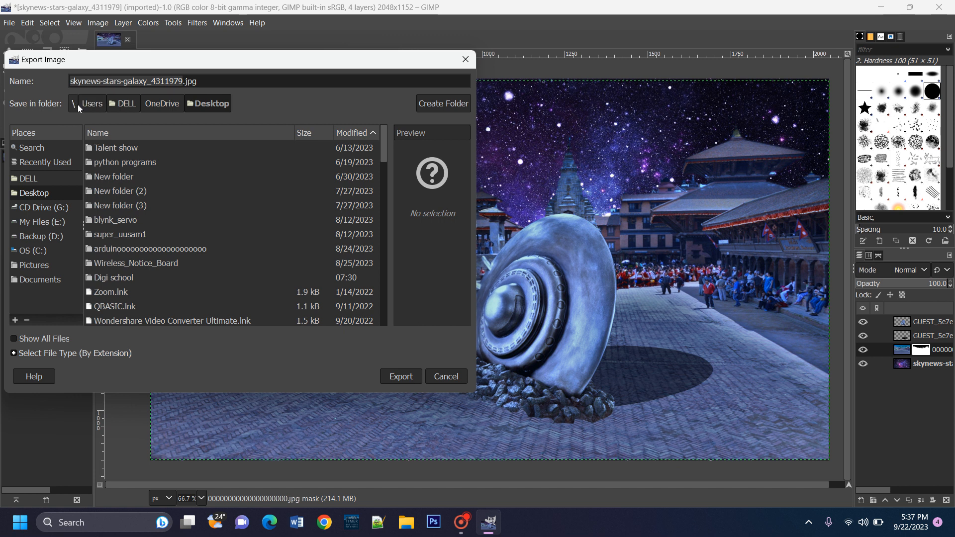
click(89, 103)
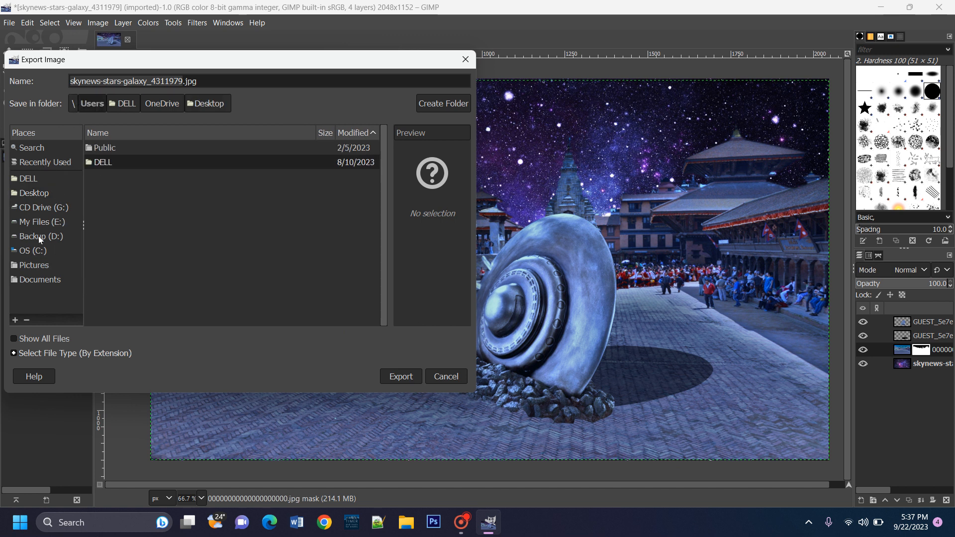
click(49, 223)
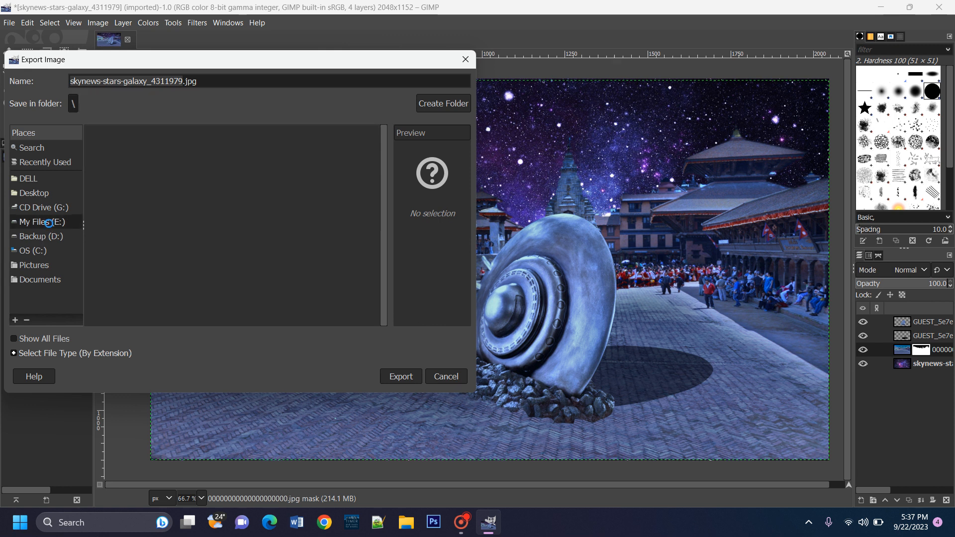
click(44, 193)
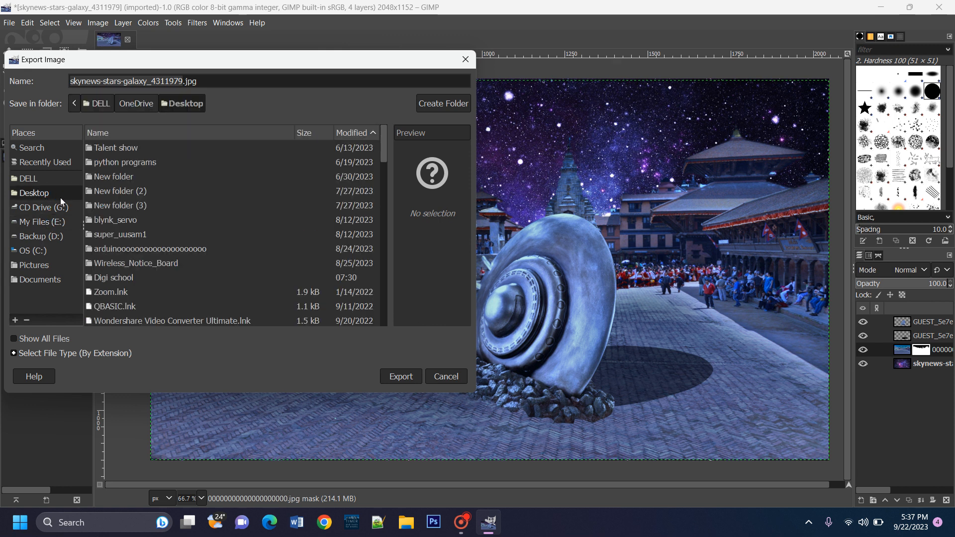
scroll(130, 267, down, 5)
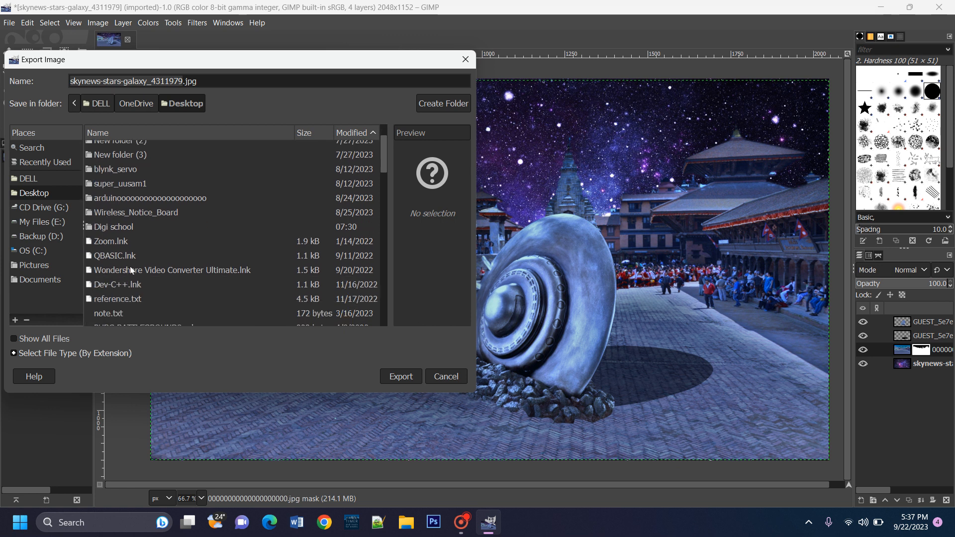
scroll(172, 270, down, 3)
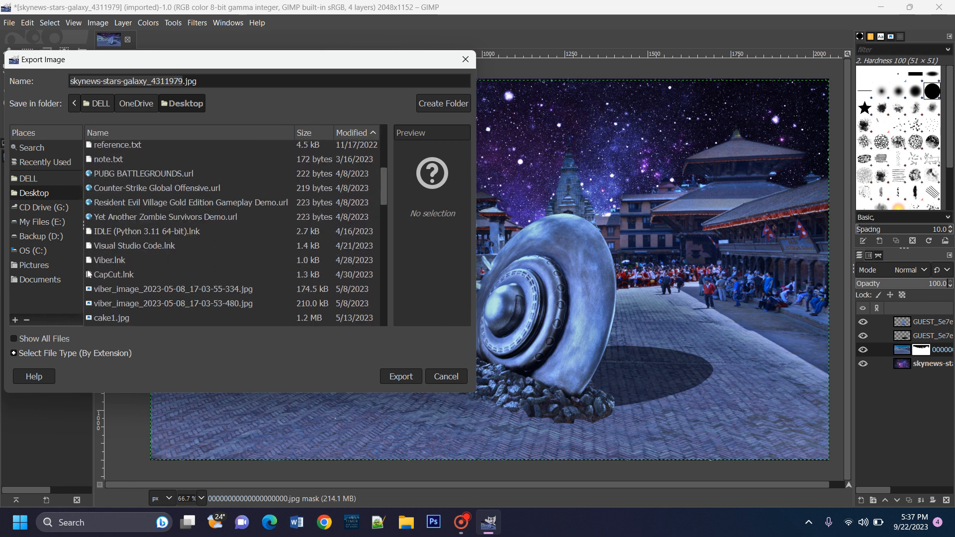
click(43, 225)
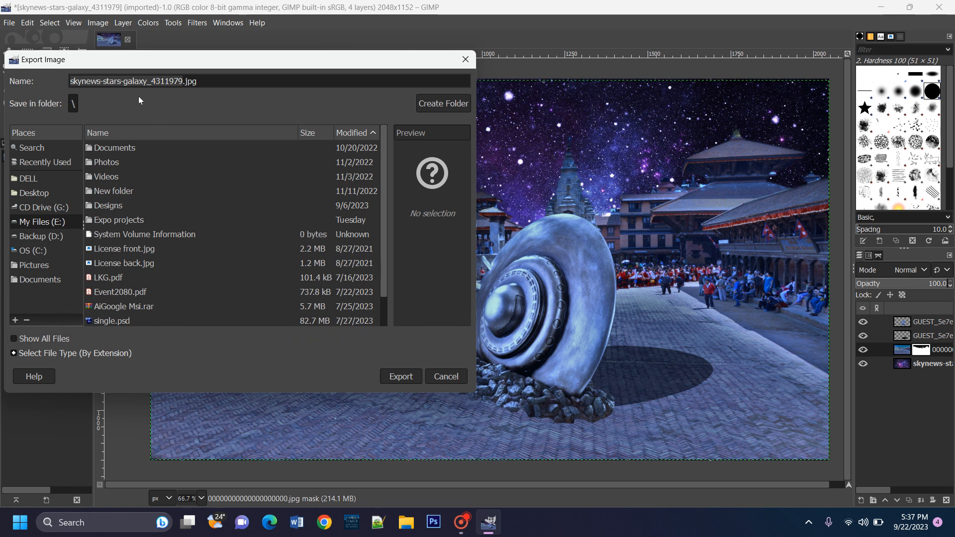
Name the export final.jpg and export the composite as a JPEG, keeping the offered export settings.
click(125, 81)
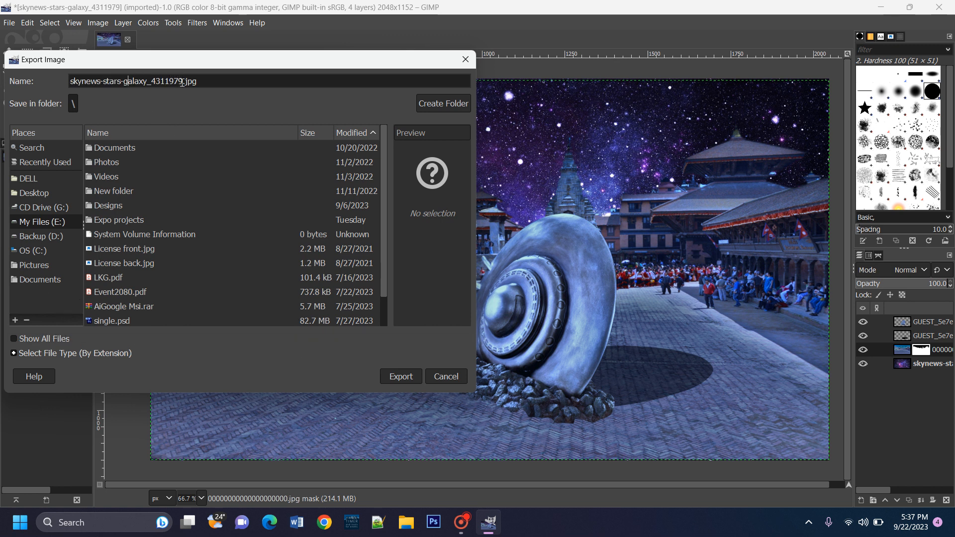
drag(183, 81, 44, 85)
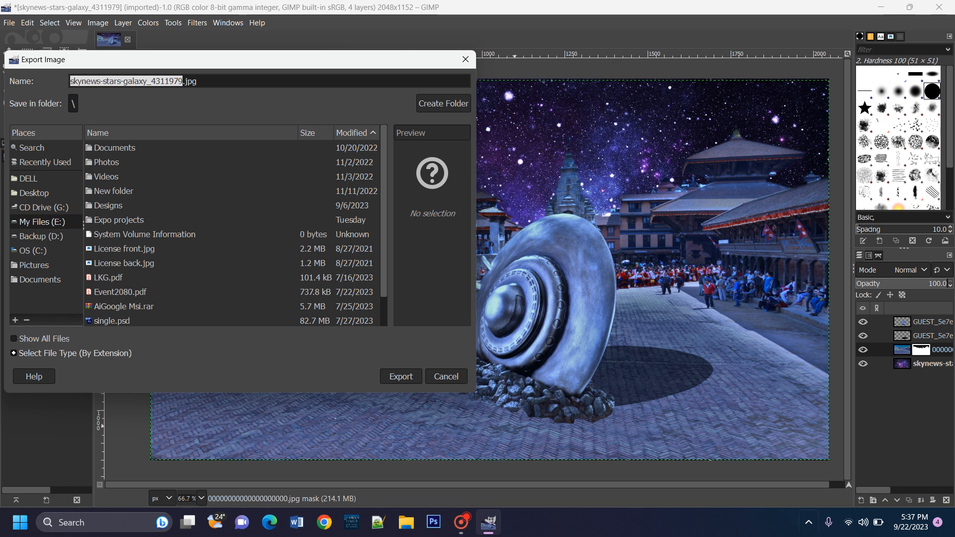
text(fina)
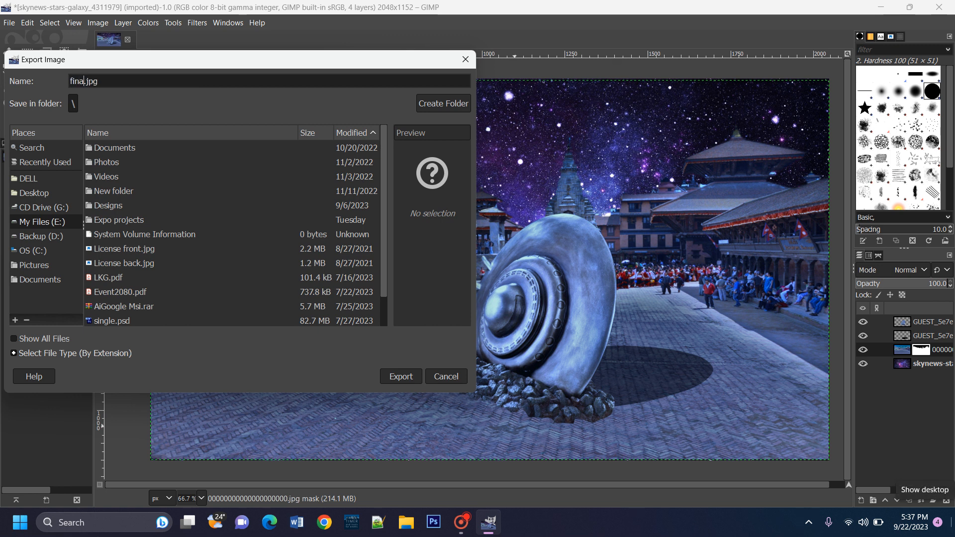
text(l)
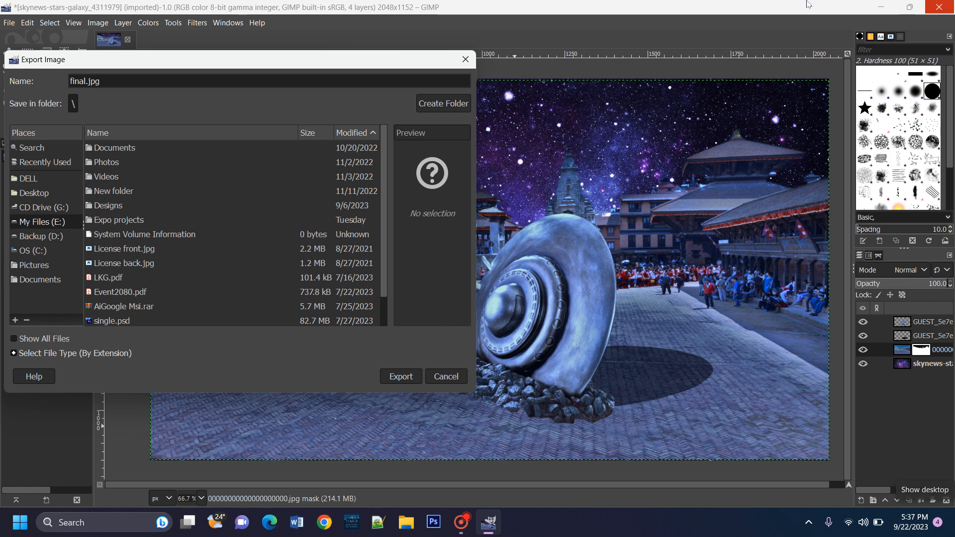
click(398, 376)
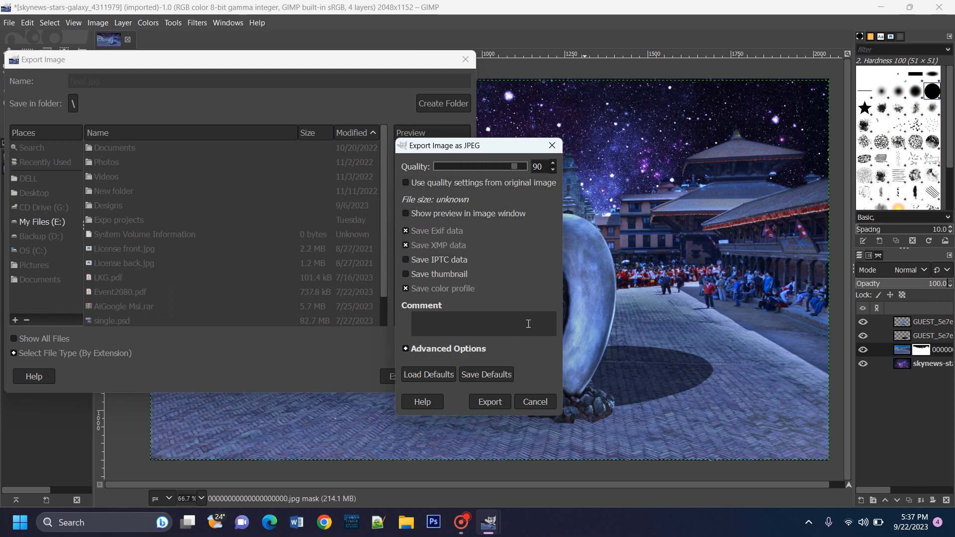
click(490, 402)
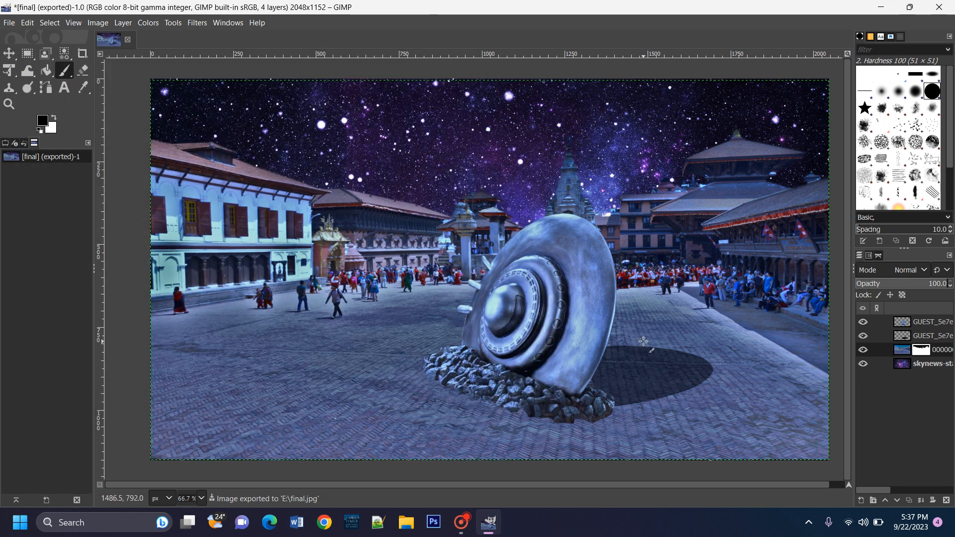
Quit GIMP, discarding the unsaved project changes, and refresh the desktop.
click(936, 5)
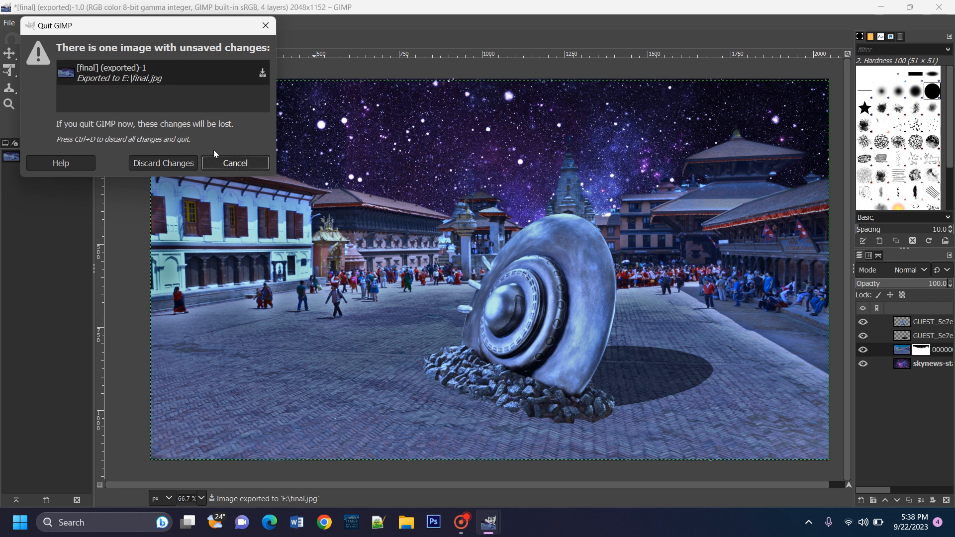
click(187, 164)
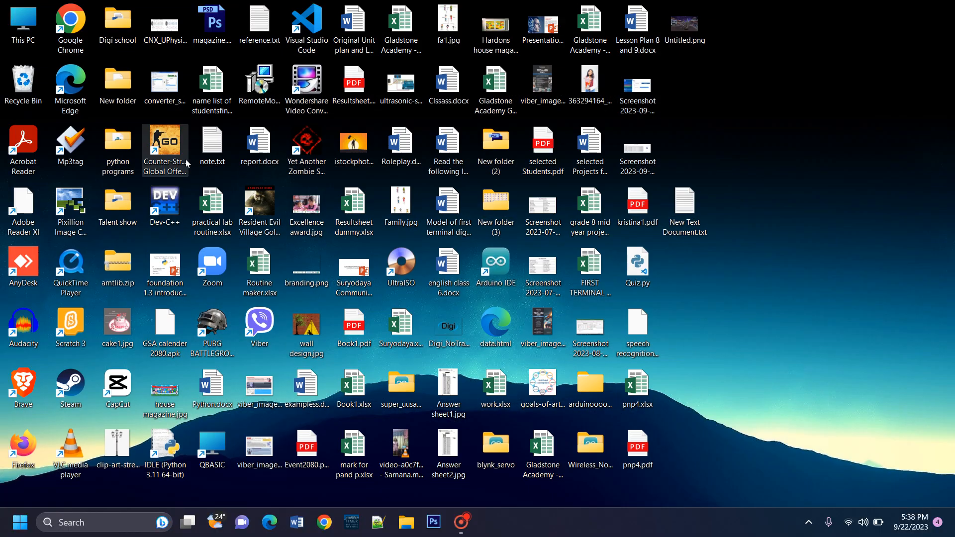
right_click(774, 93)
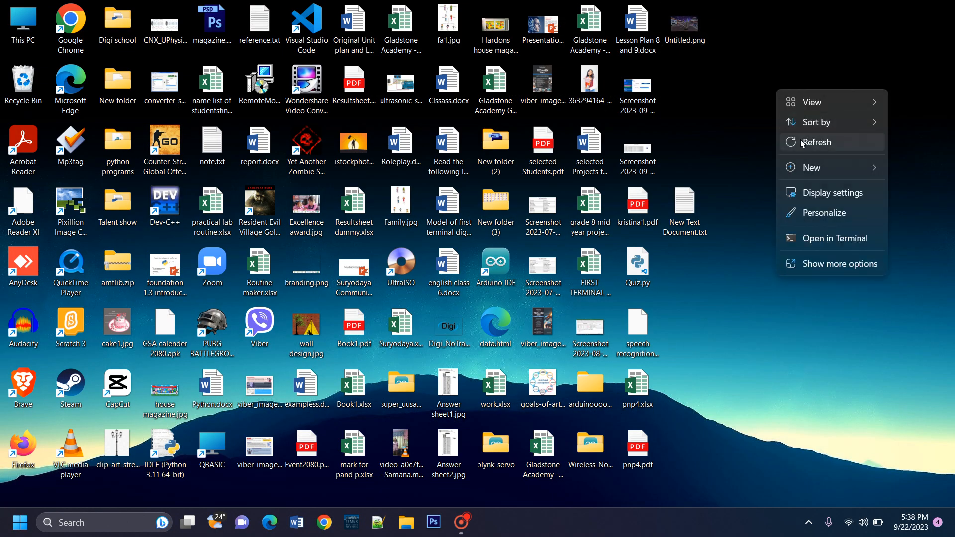
click(791, 141)
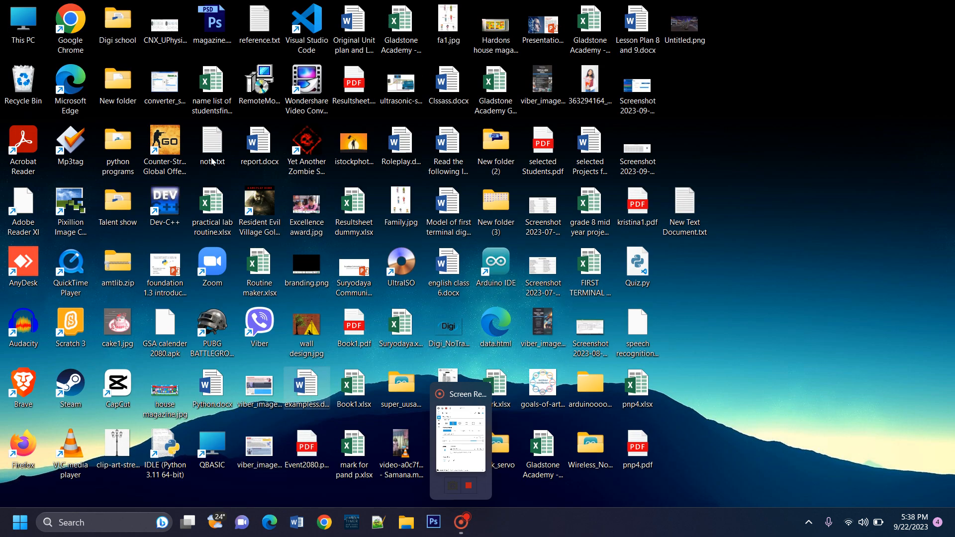
Copy final.jpg from the My Files (E:) drive in File Explorer and paste it onto the desktop.
double_click(41, 23)
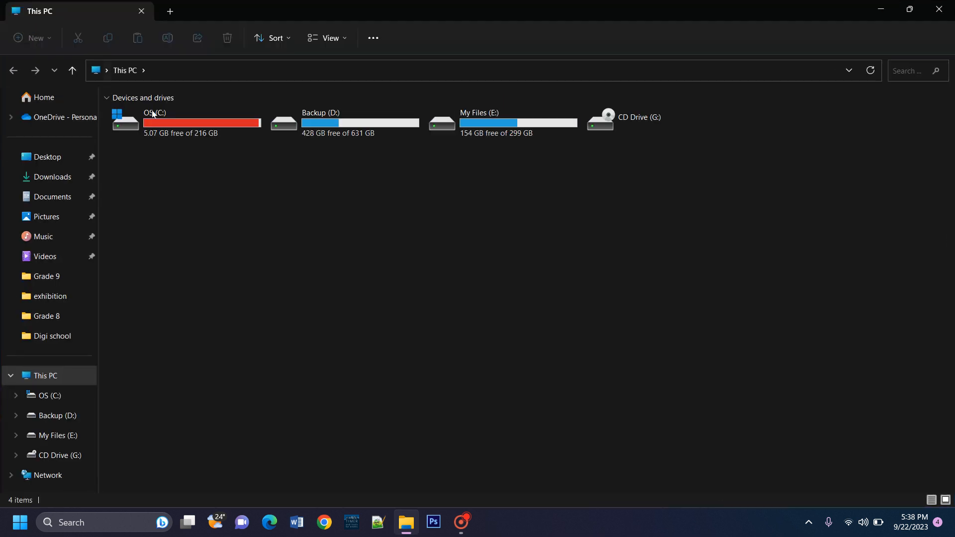
double_click(480, 130)
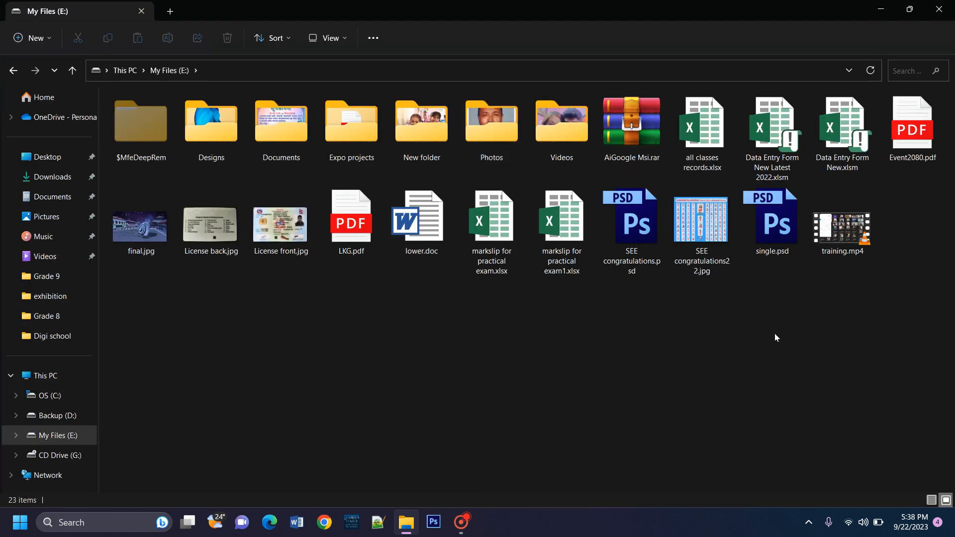
click(159, 238)
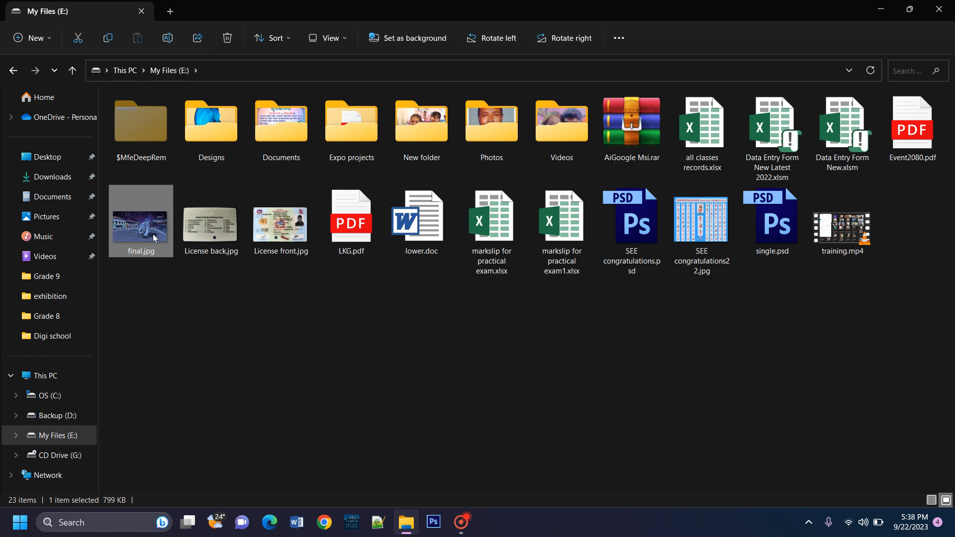
click(939, 9)
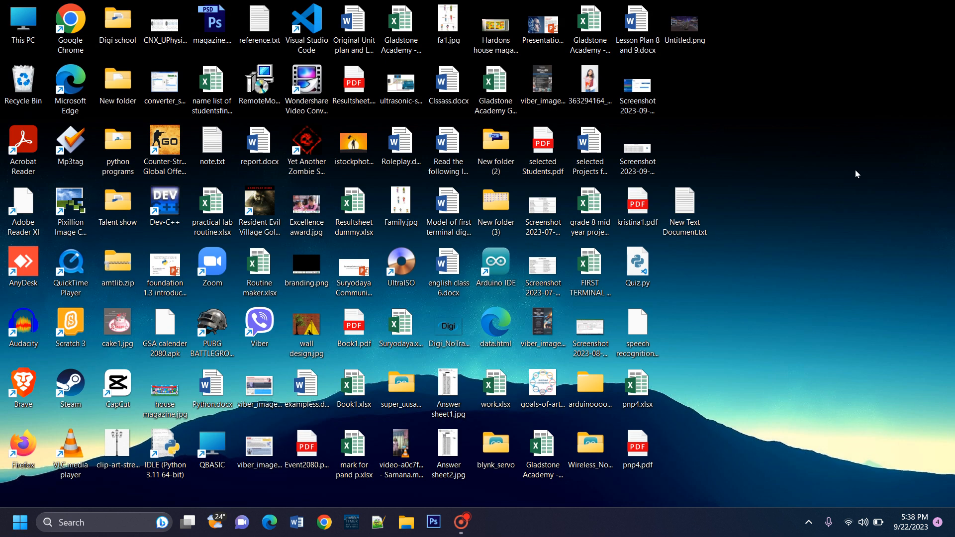
key(ctrl+v)
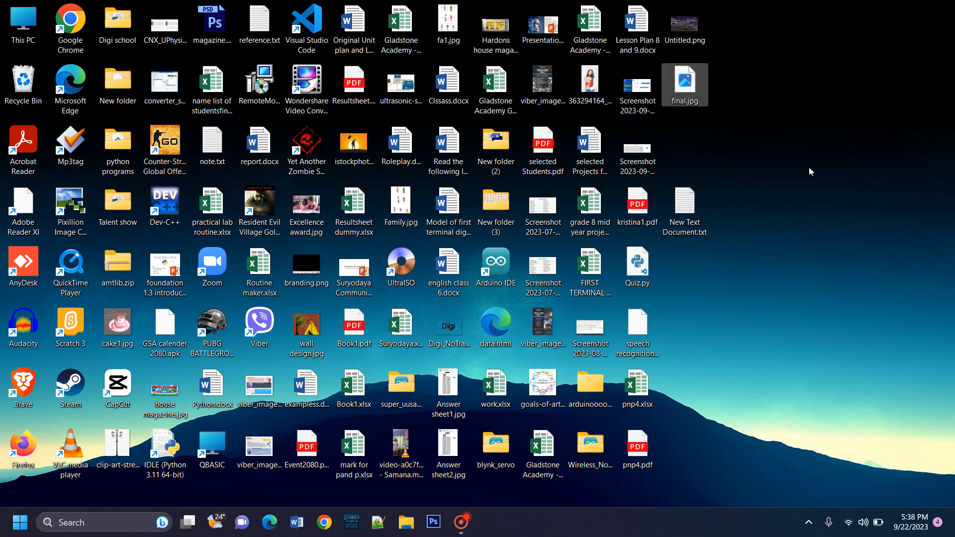
Open final.jpg from the desktop in the photo viewer, examine the finished composite up close, and close the viewer.
double_click(685, 88)
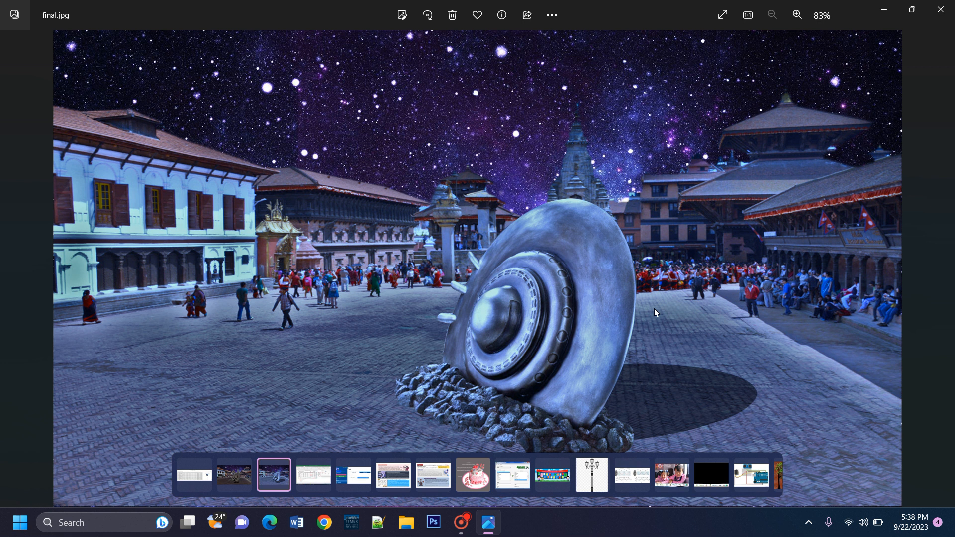
scroll(559, 312, up, 1)
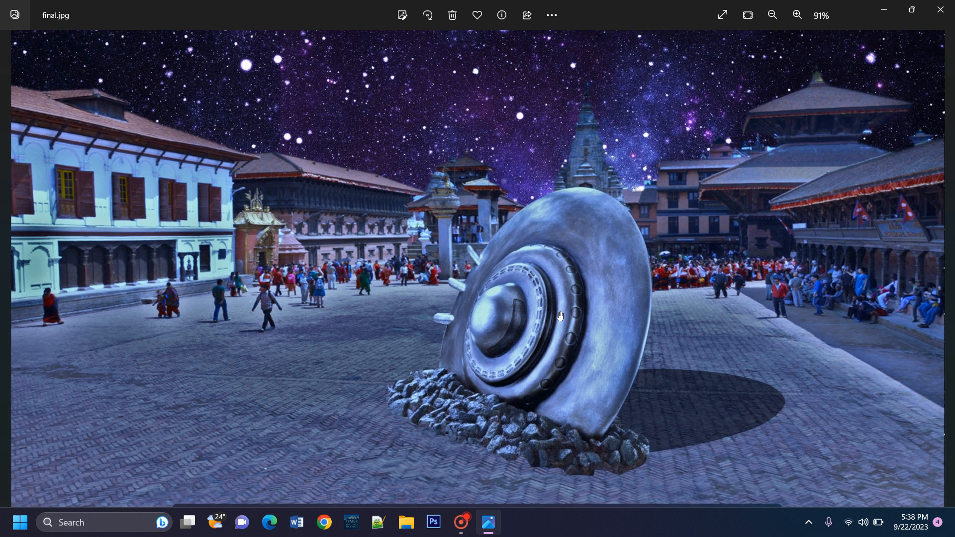
scroll(560, 312, down, 1)
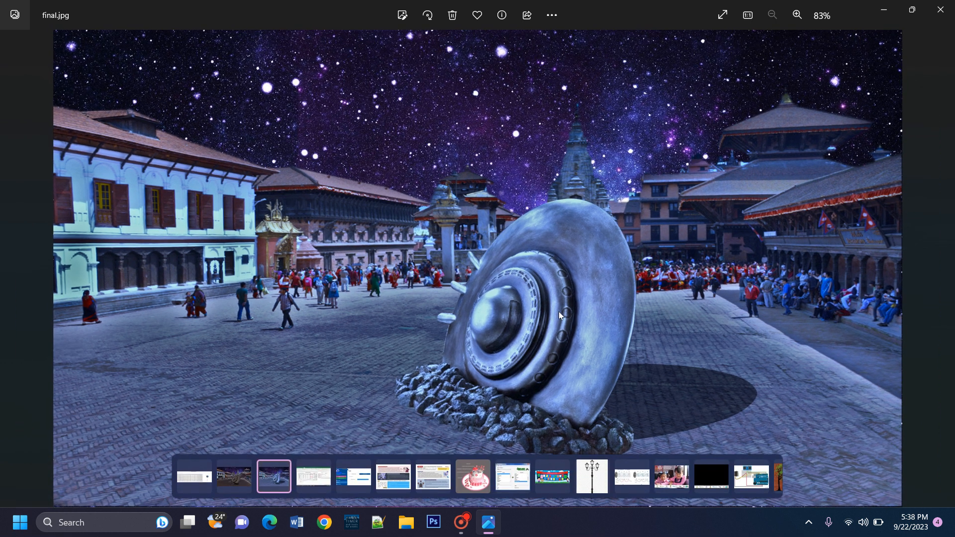
click(947, 11)
click(469, 517)
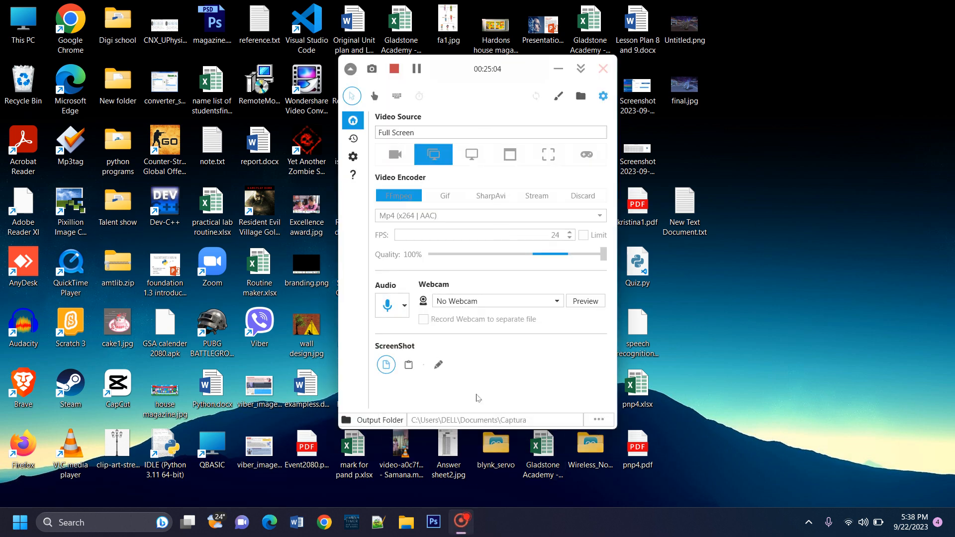